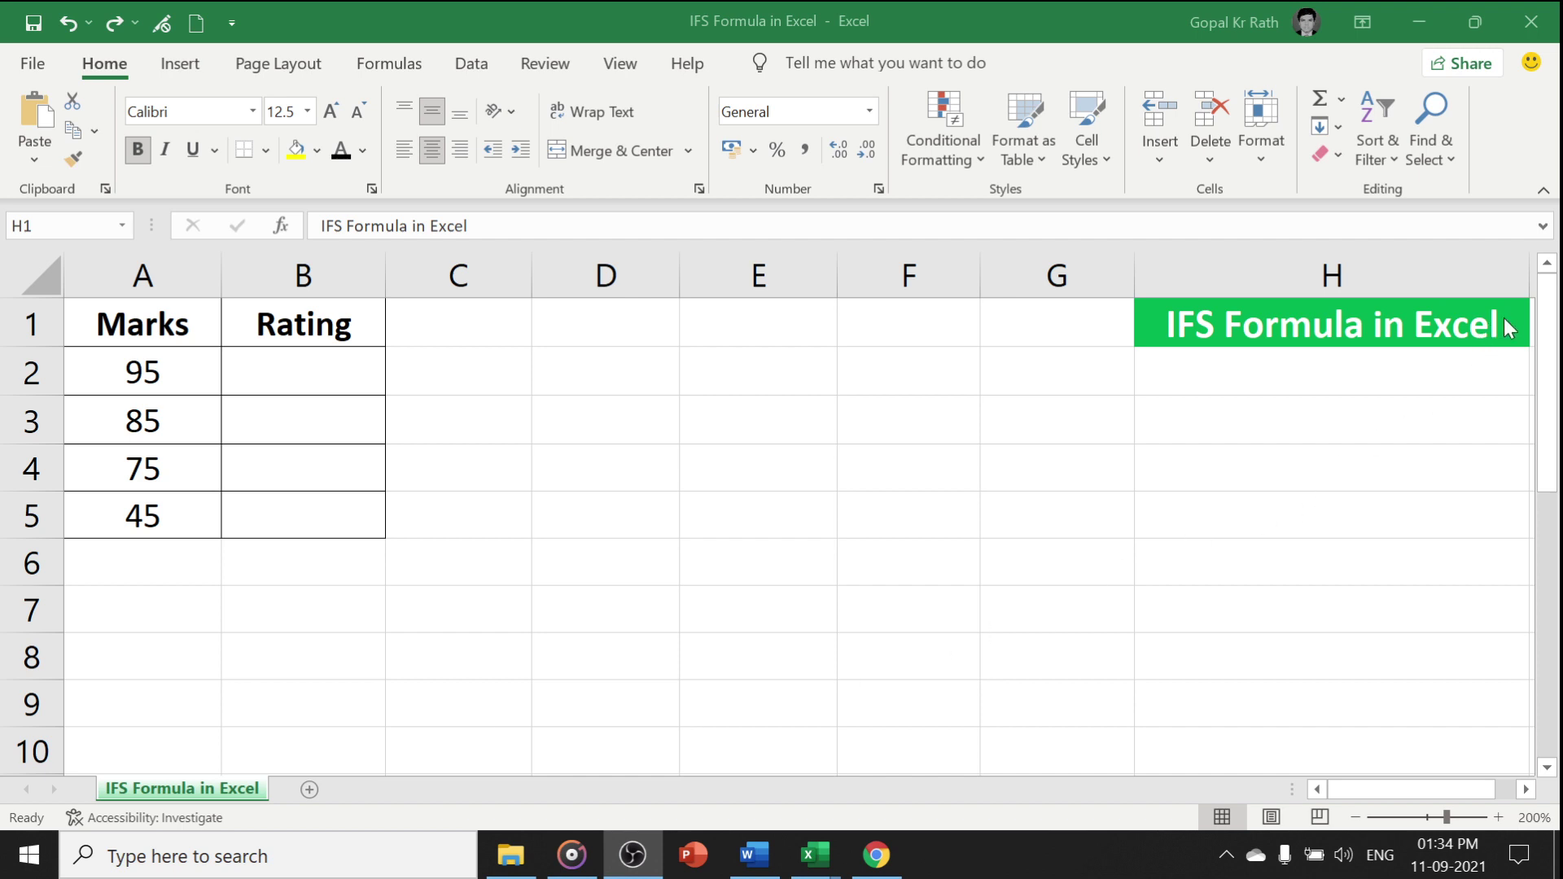
Step: Colour H2's font black so the caption 'IF Formula in Excel' shows
left_click(1513, 323)
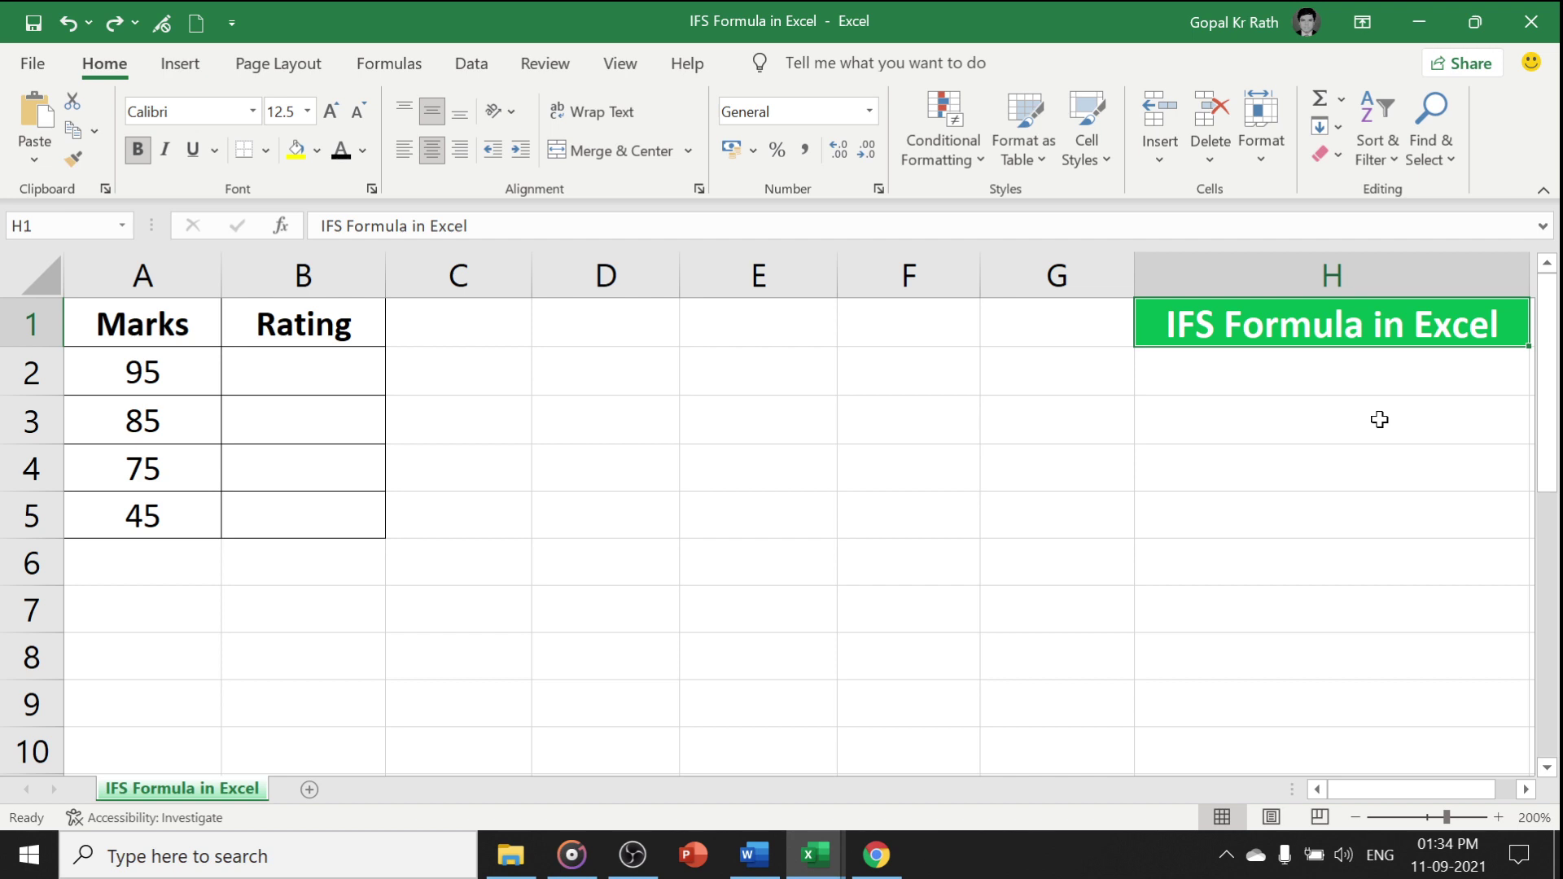
left_click(1267, 363)
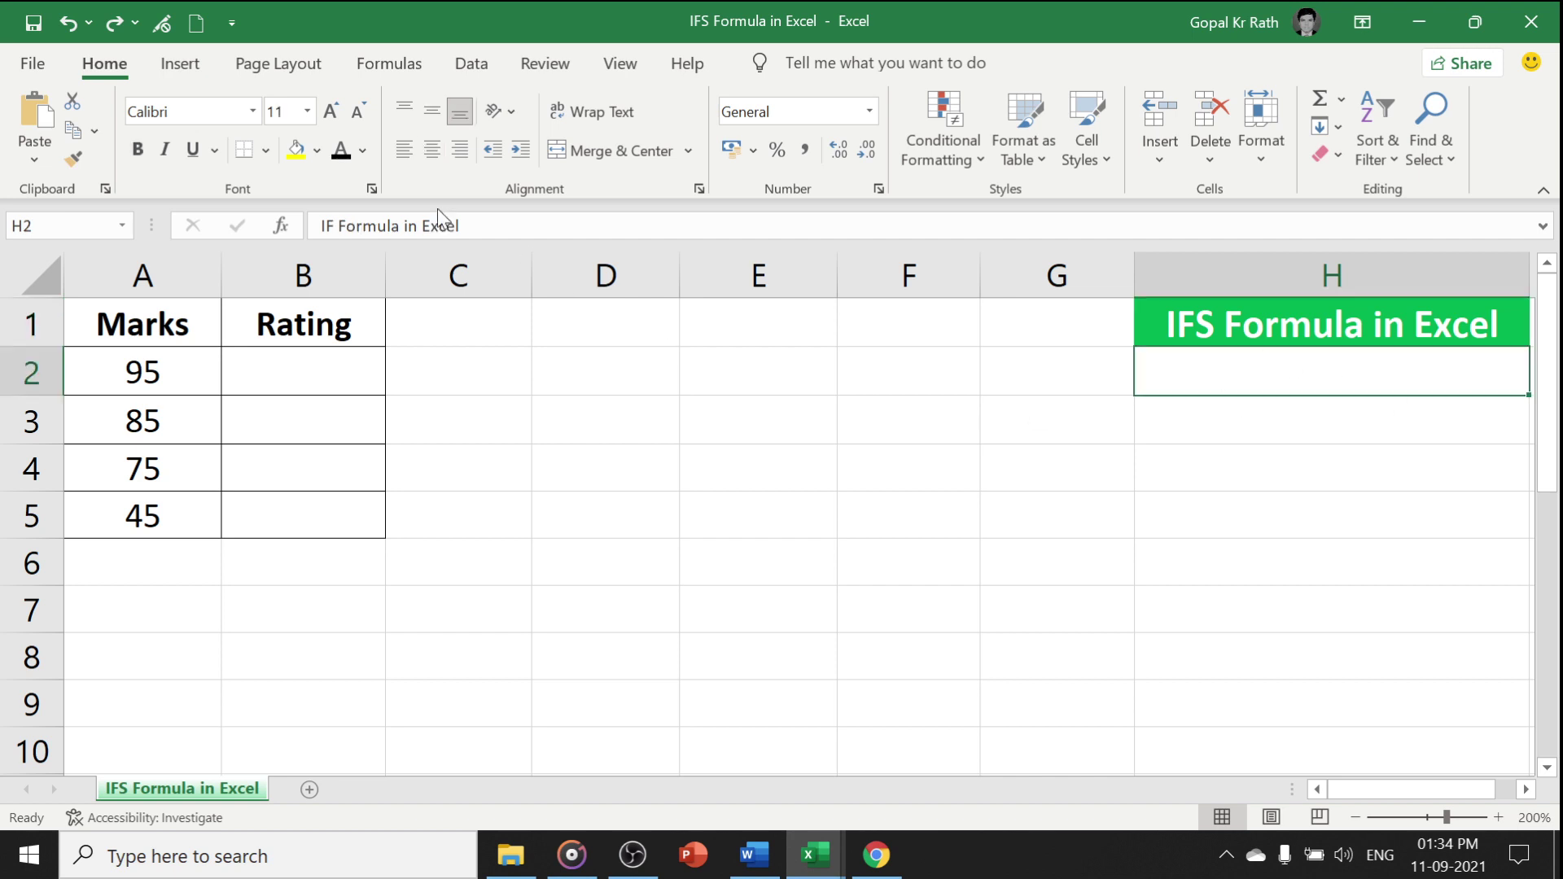
left_click(337, 150)
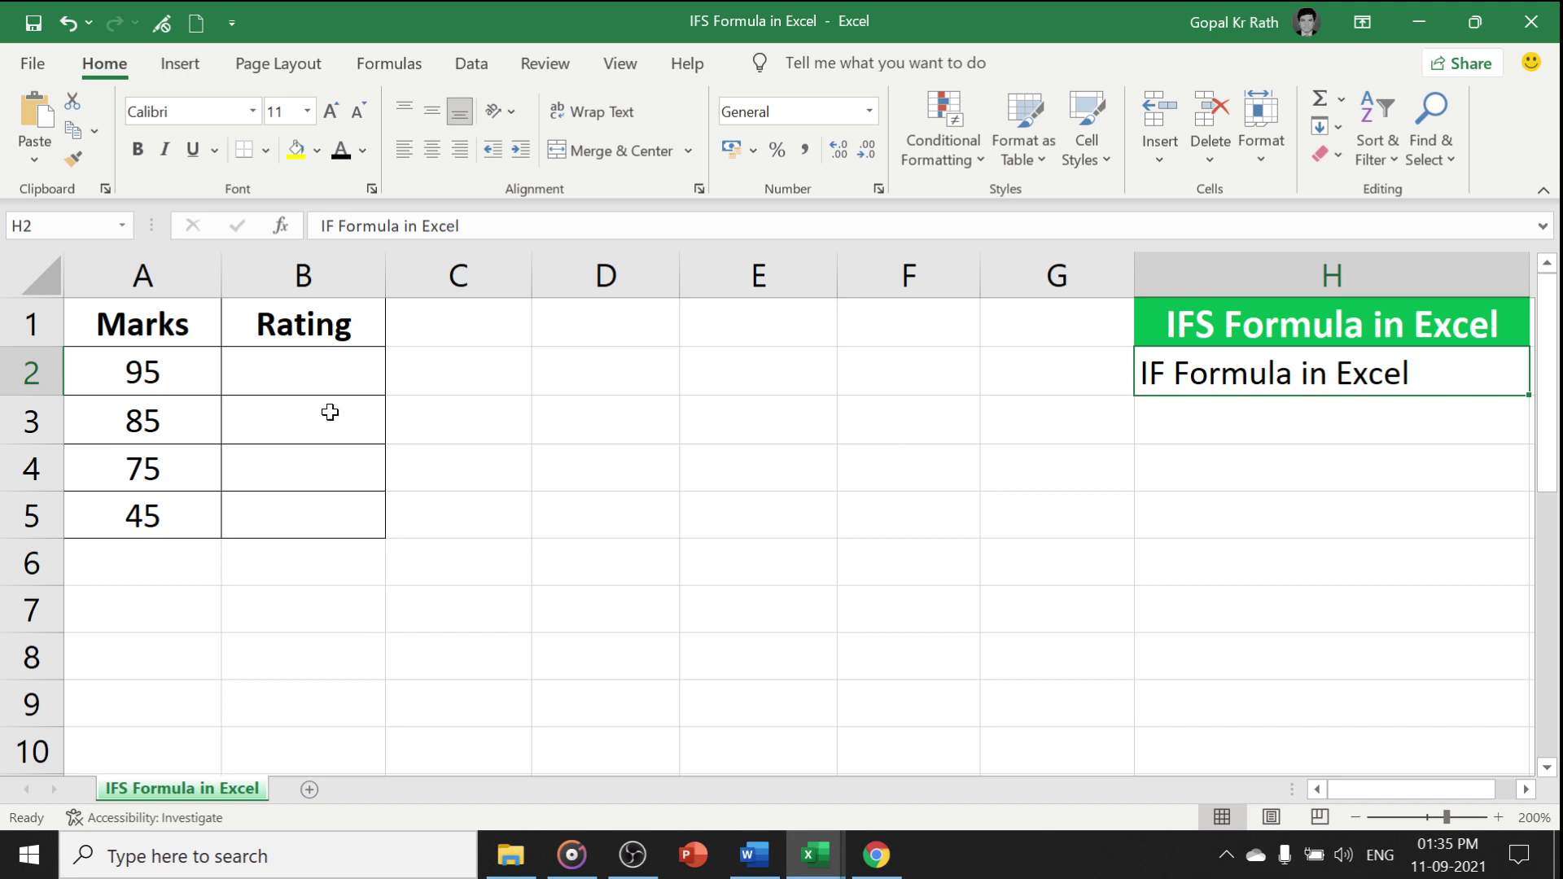
left_click(304, 379)
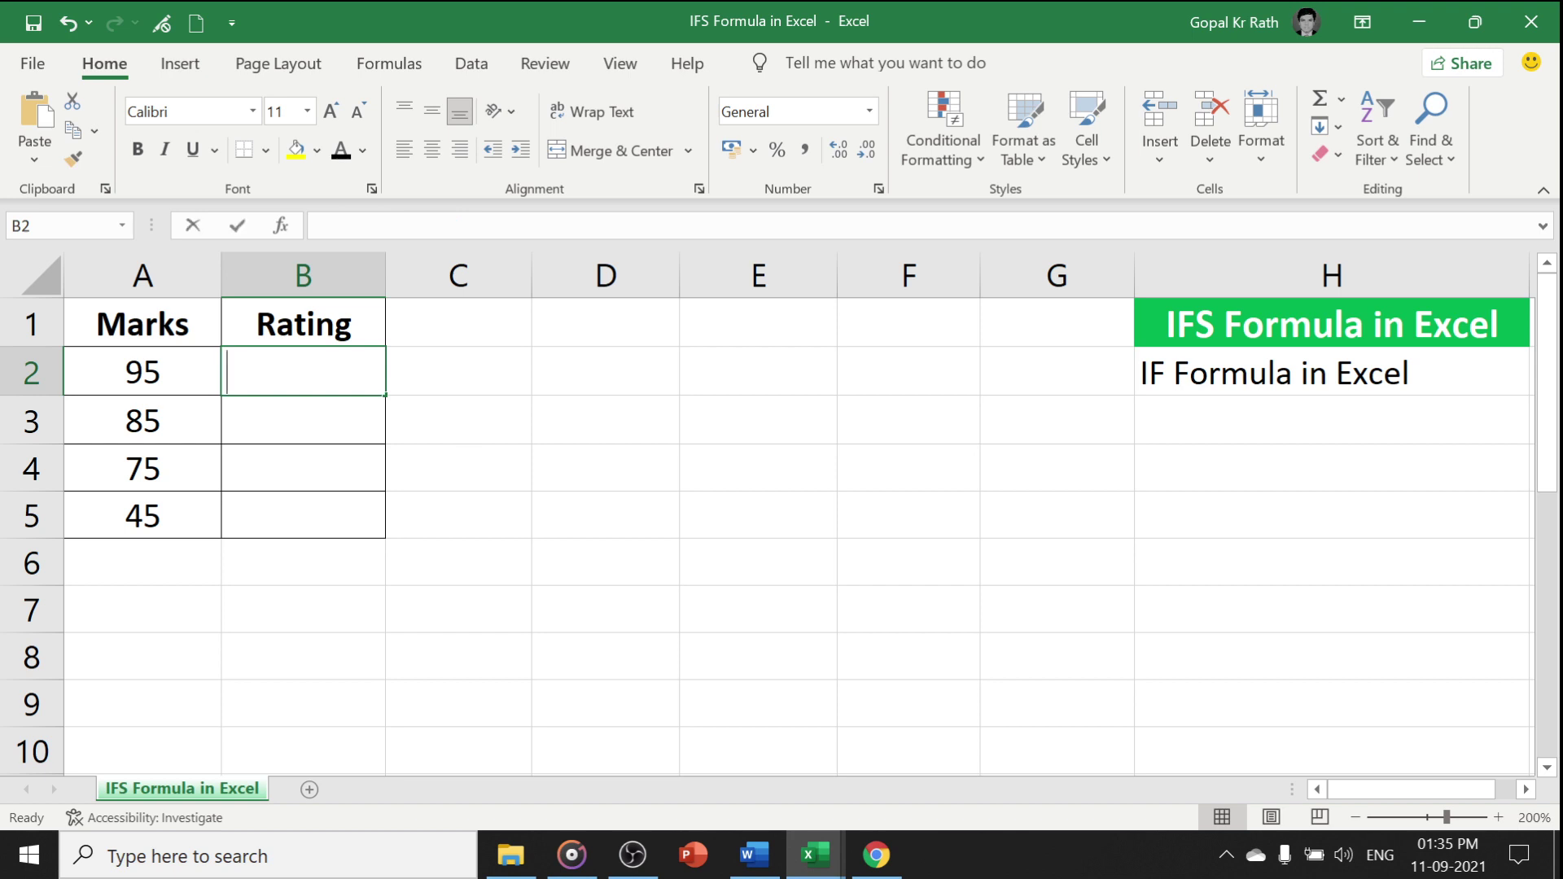
Step: Enter =IF(A2>90,"A") in B2 so the mark 95 is rated A
type("=if")
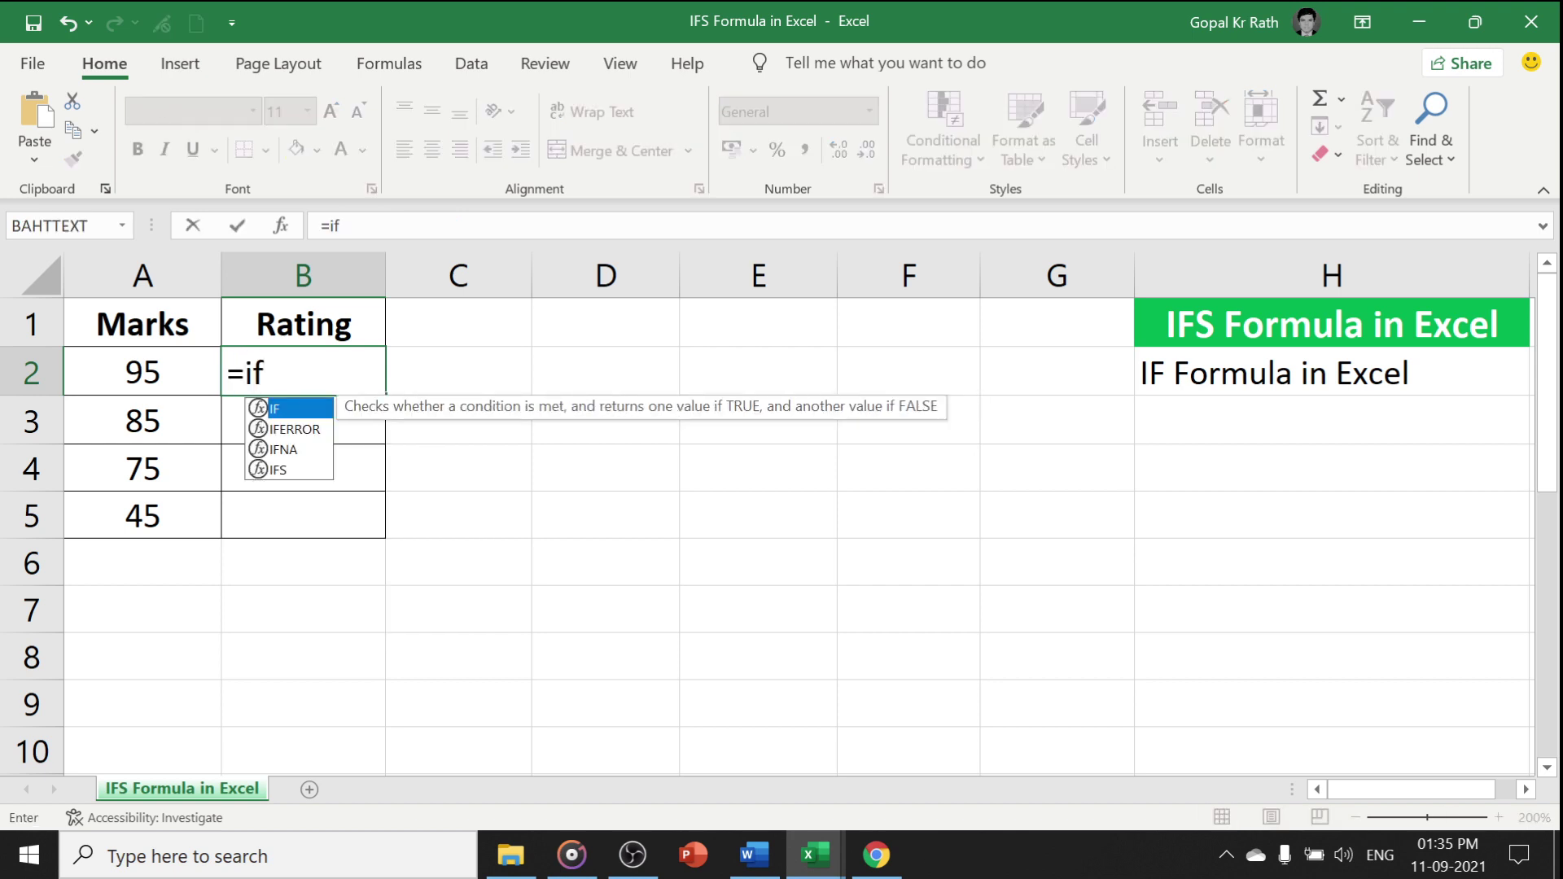
key("Tab")
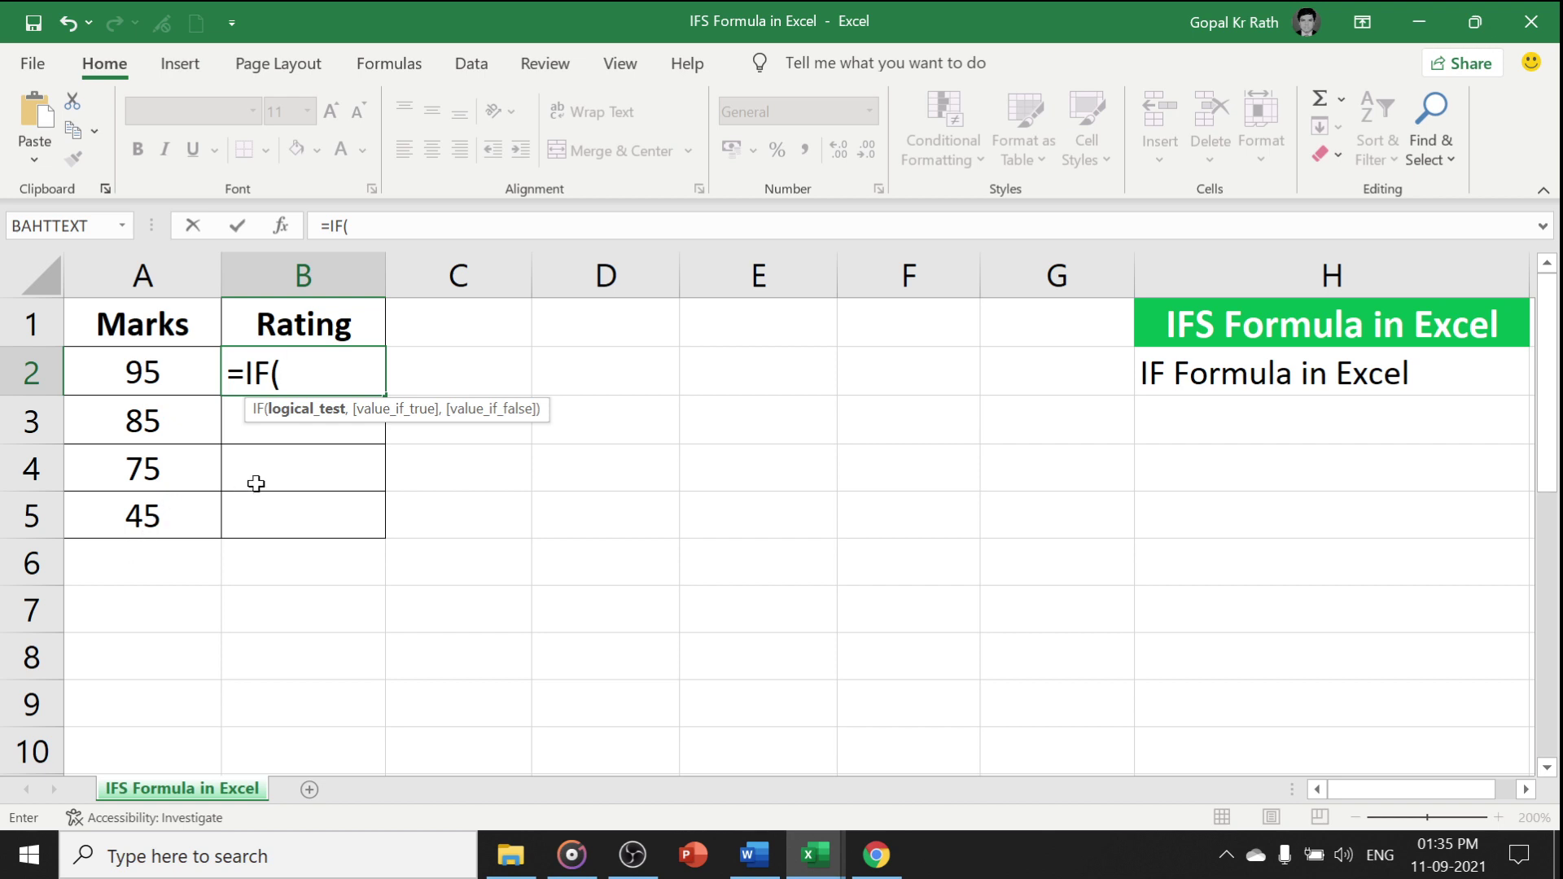
left_click(150, 375)
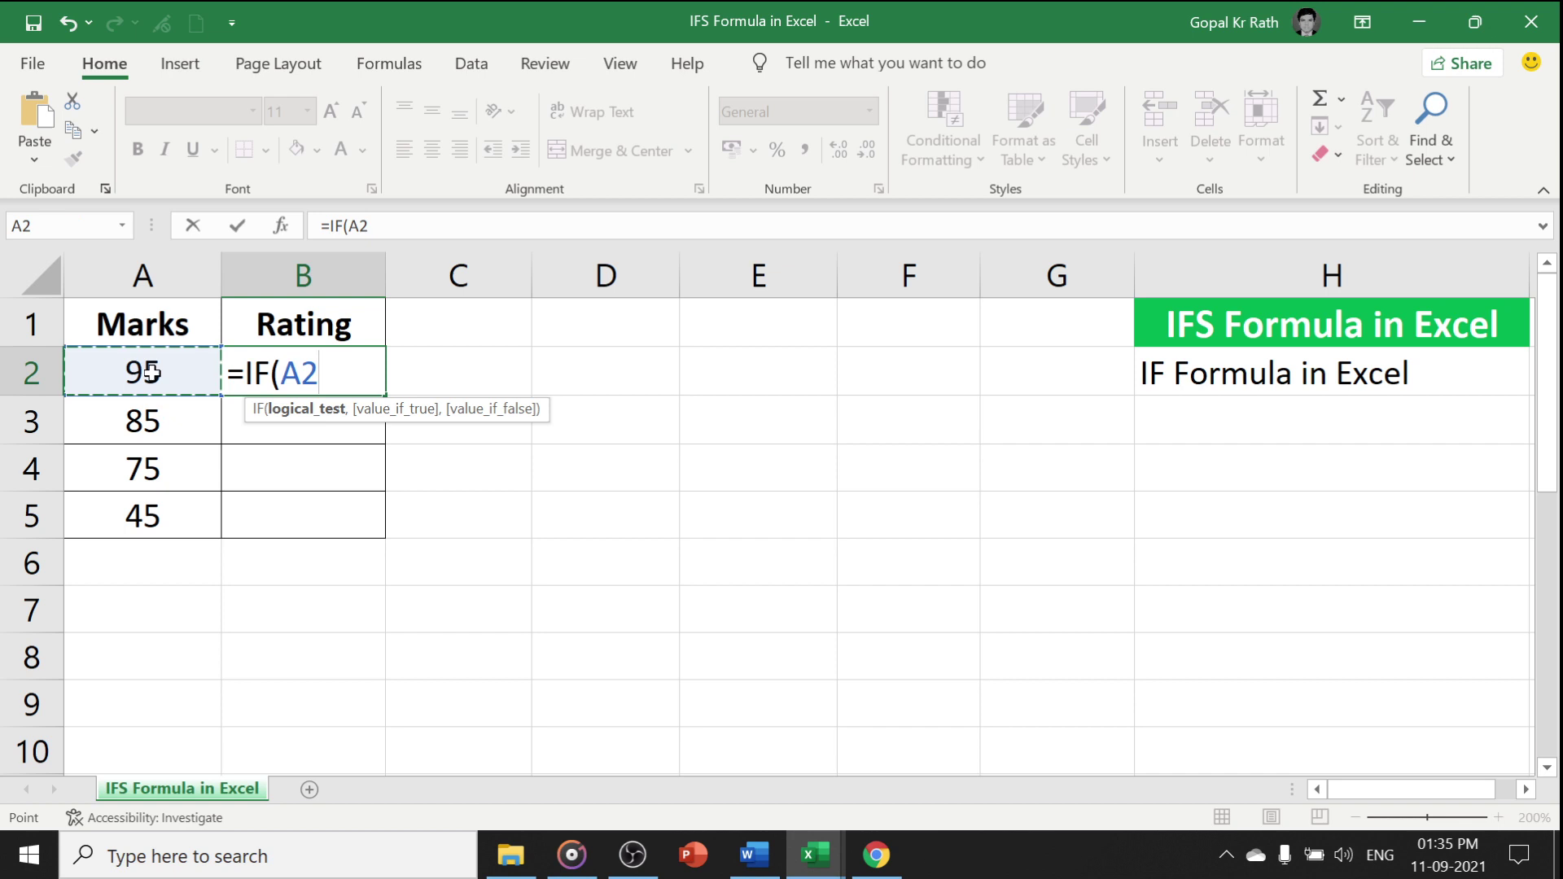
type(">90")
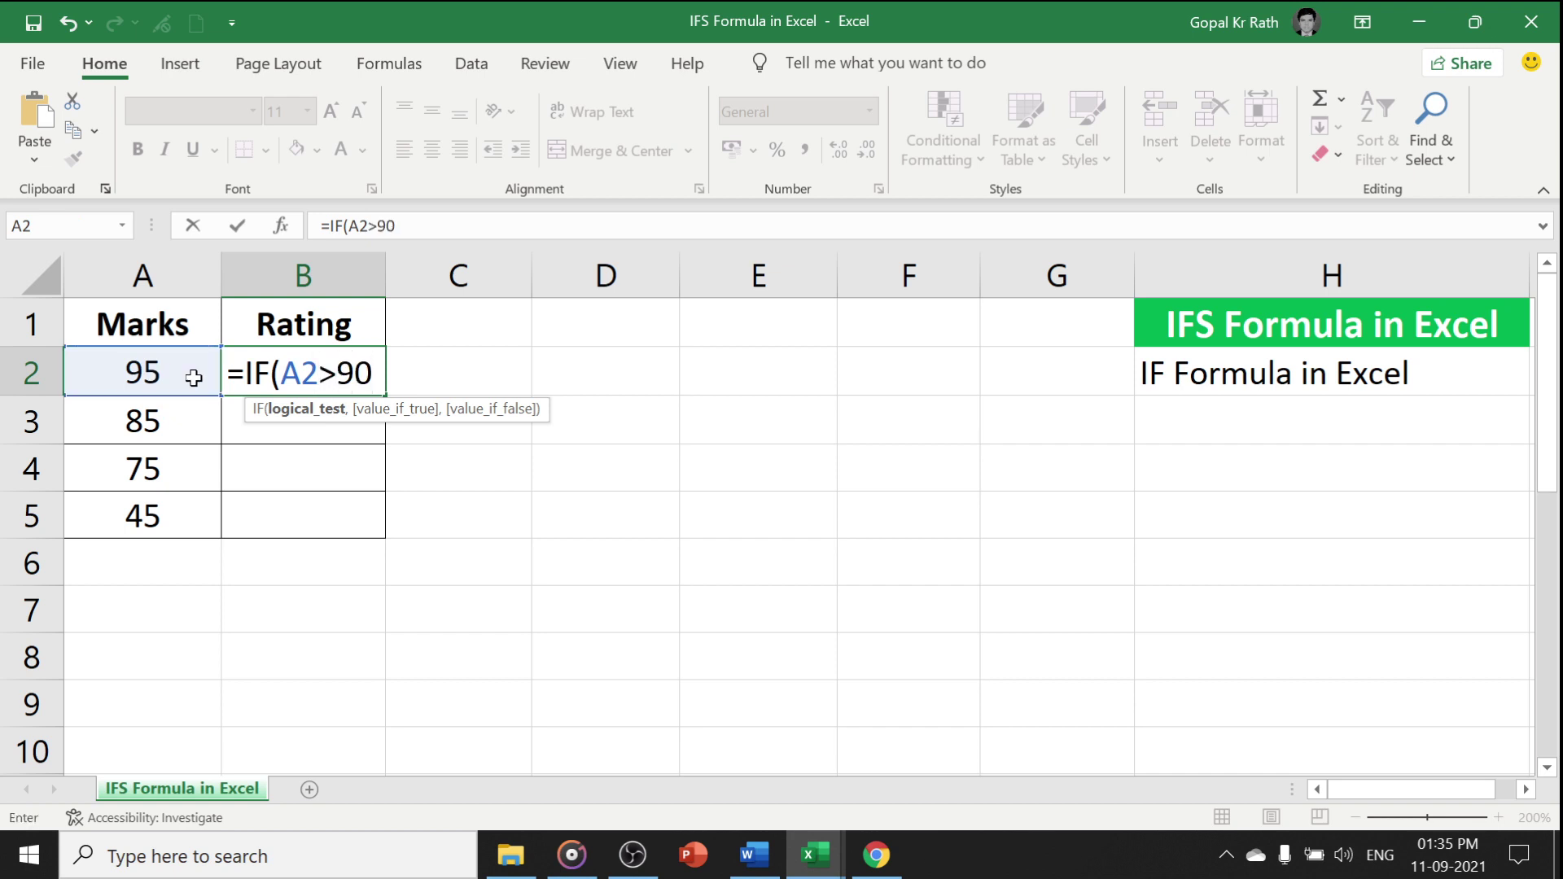
type(",\"A\")")
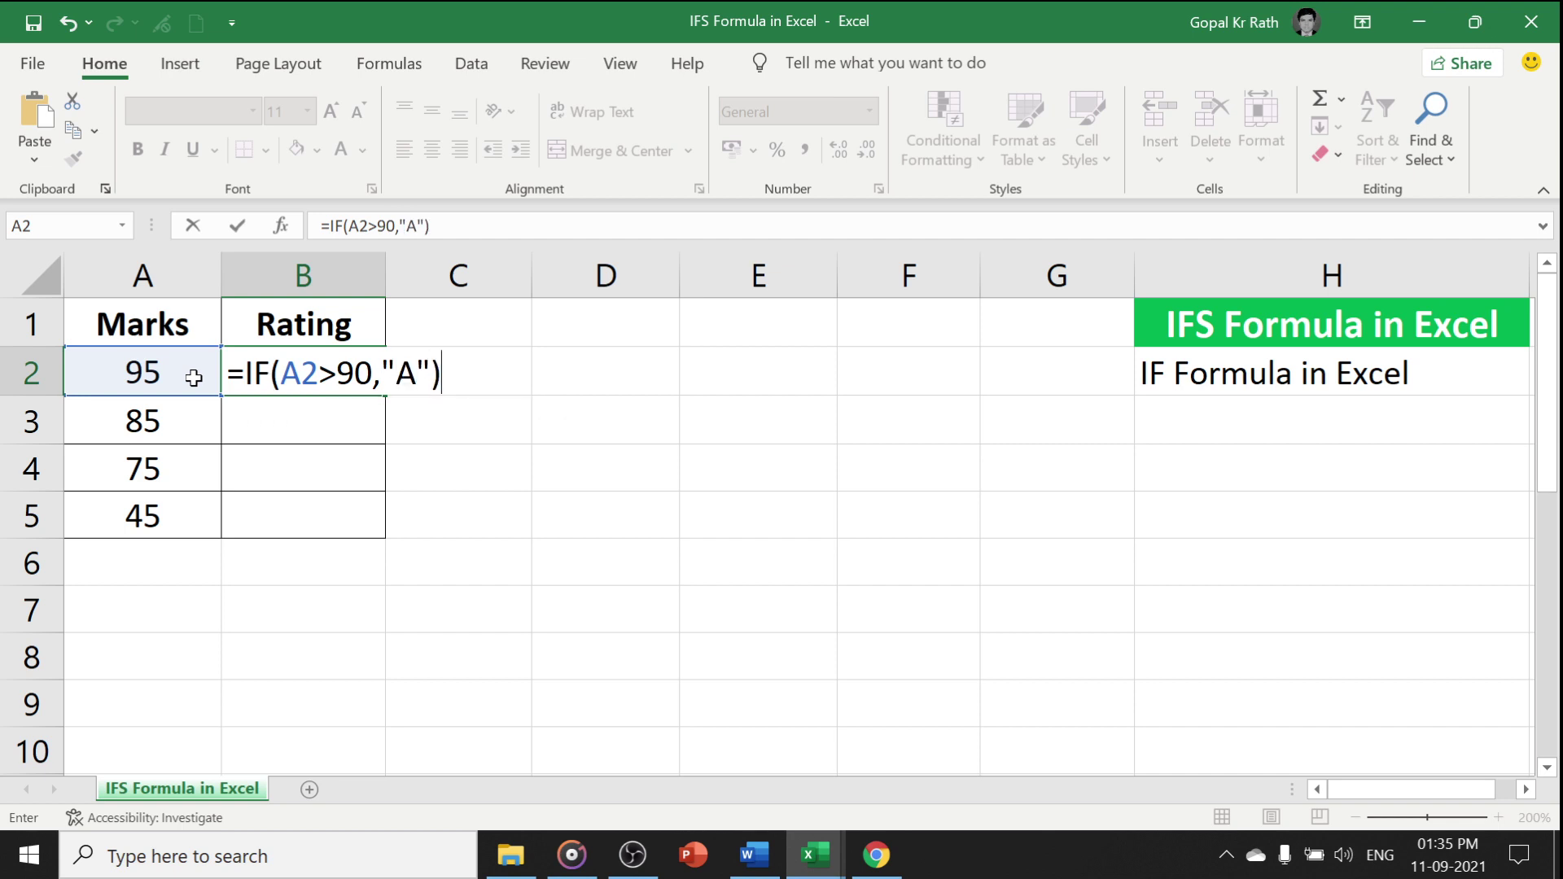
key("Return")
left_click(243, 373)
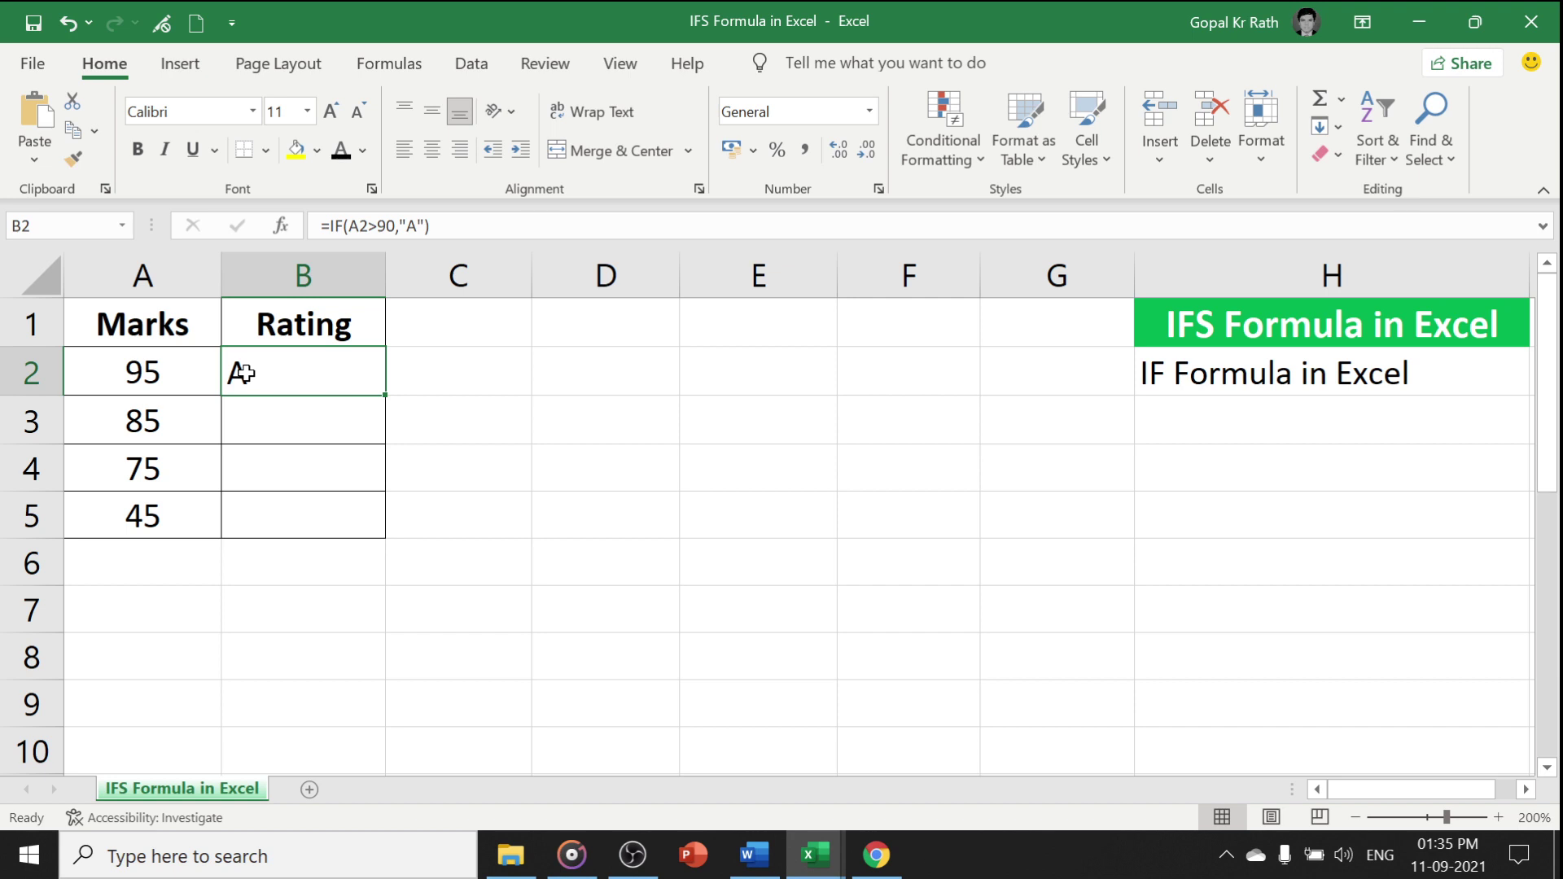
Step: Extend B2's formula with the conditions A2>80,"B" and A2>60,"C" and the default "D"
key("F2")
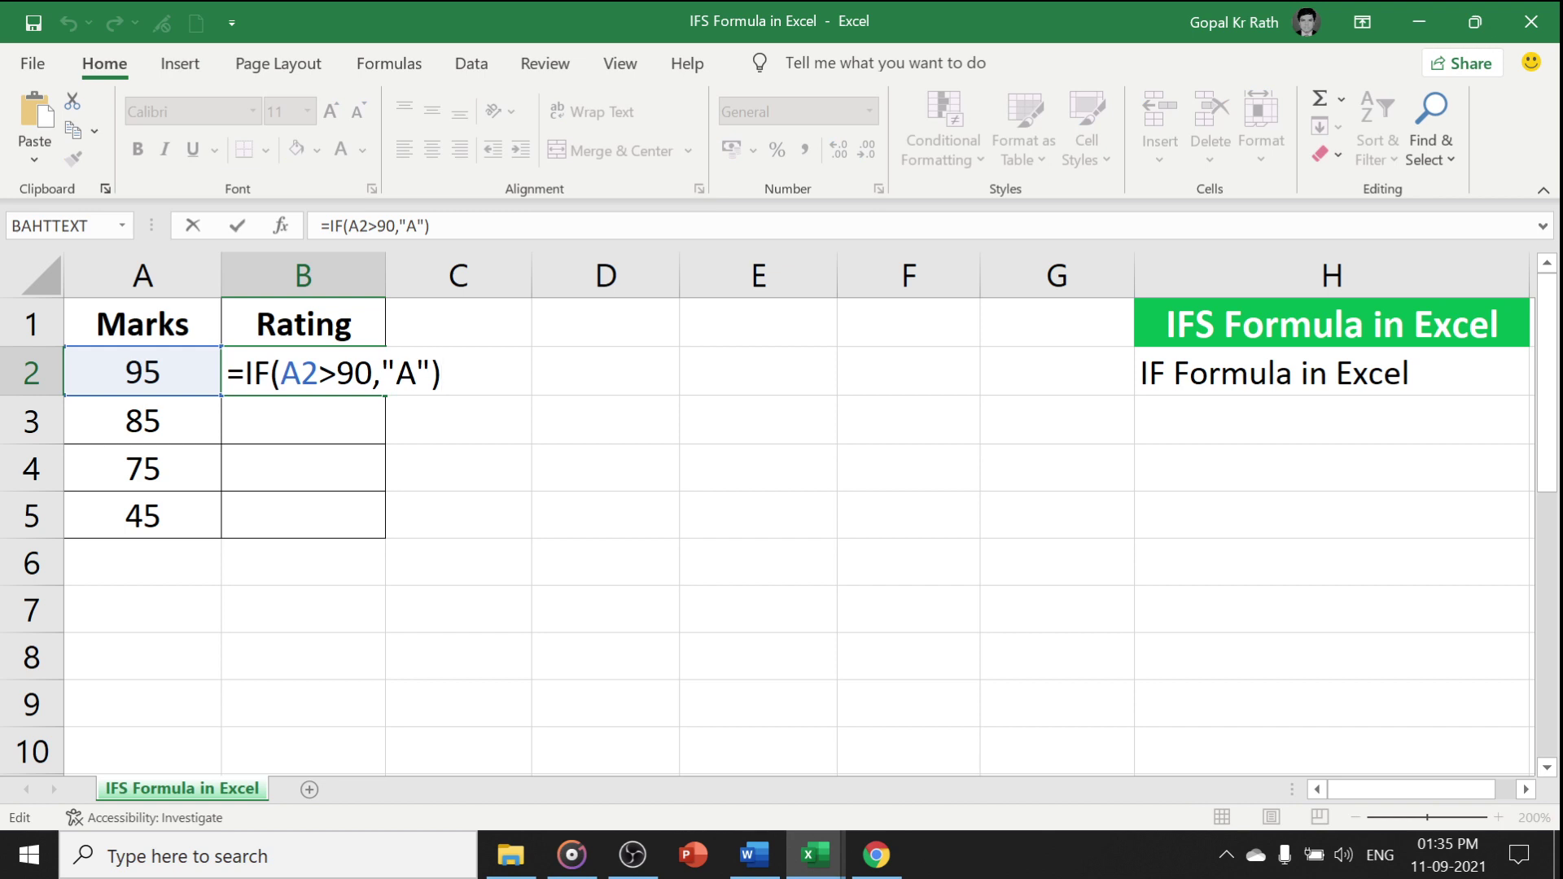
key("Left")
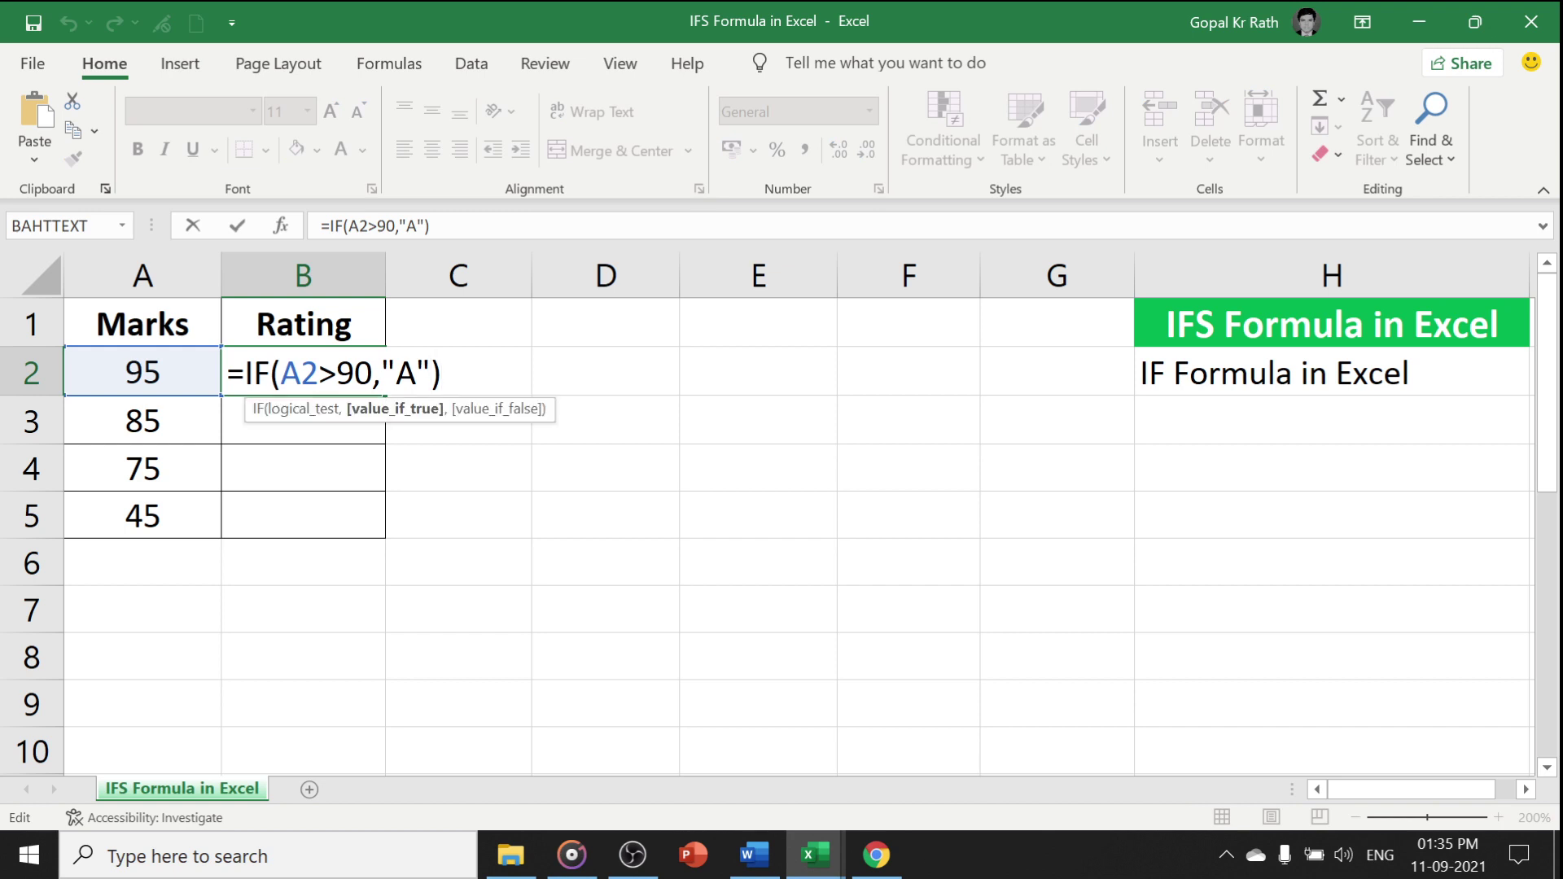
type(",")
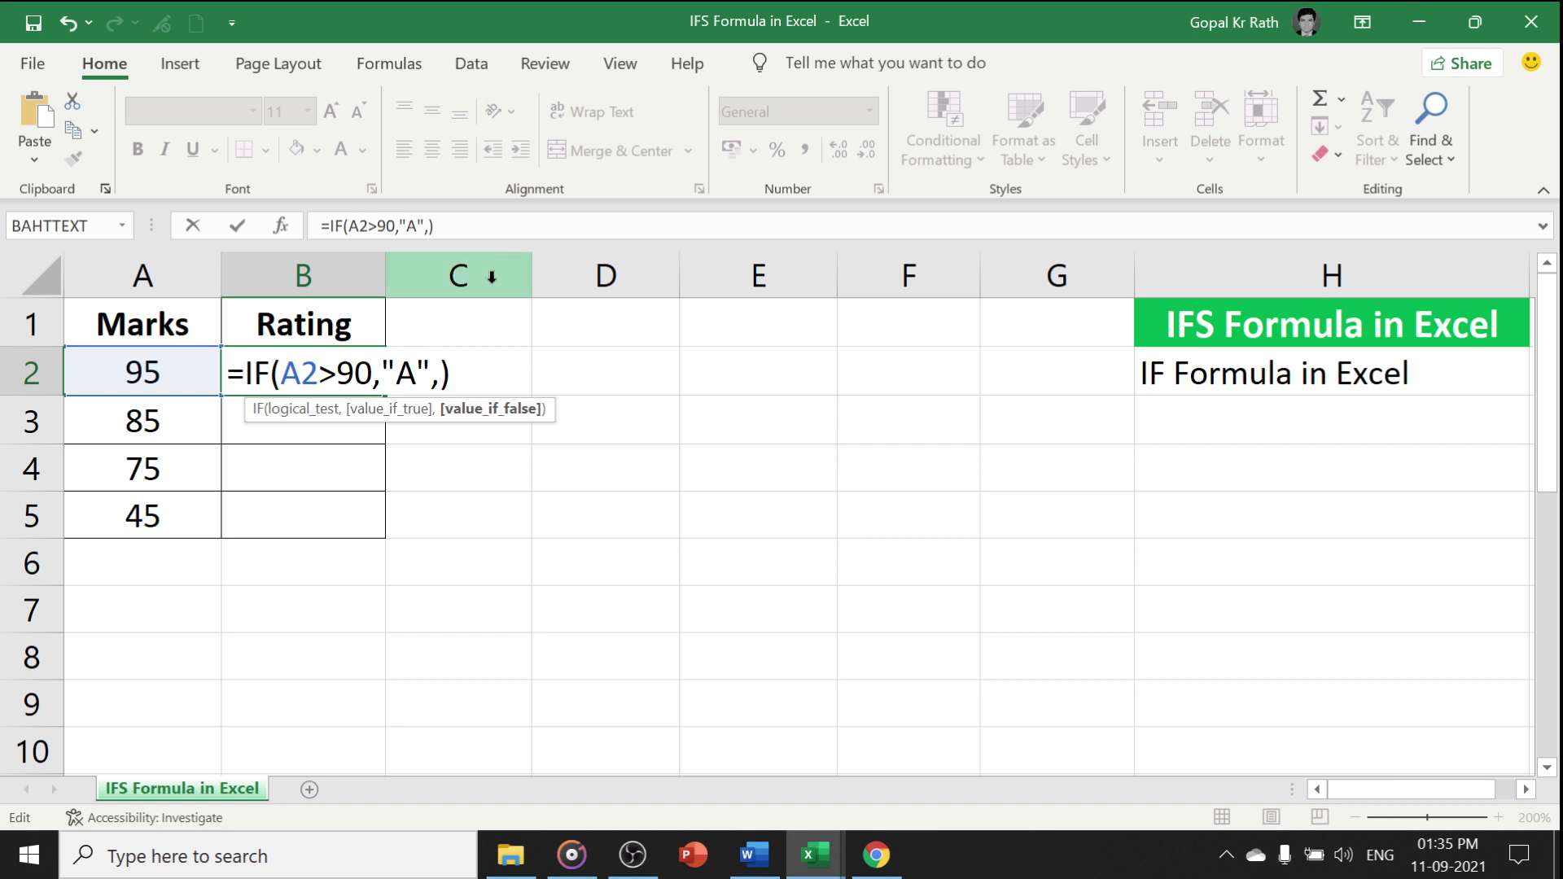
left_click_drag(280, 373, 336, 373)
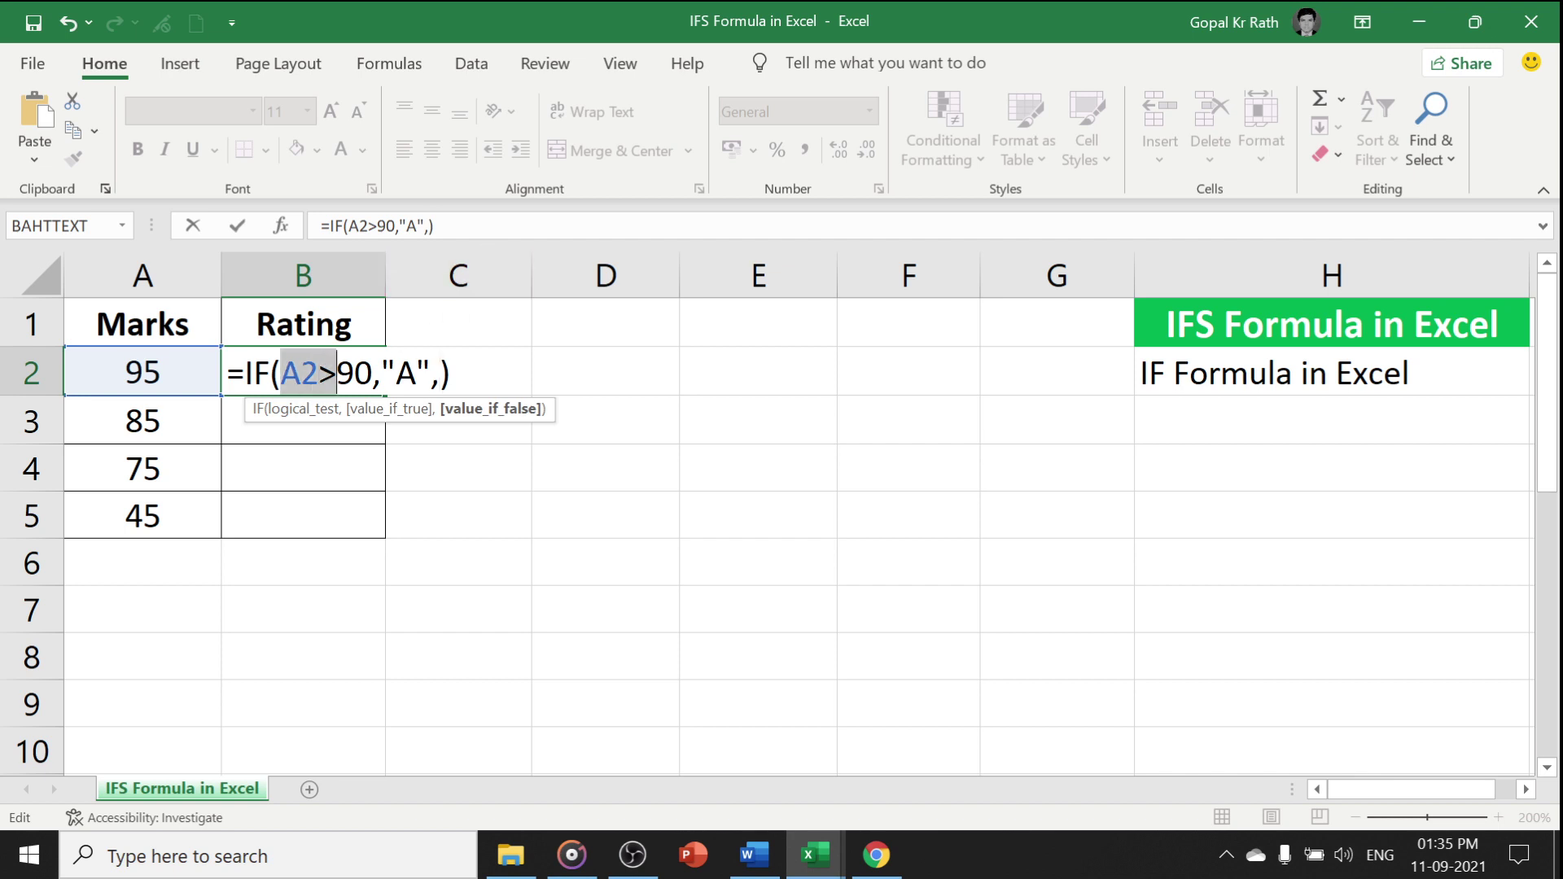
left_click(433, 373)
type("A2>")
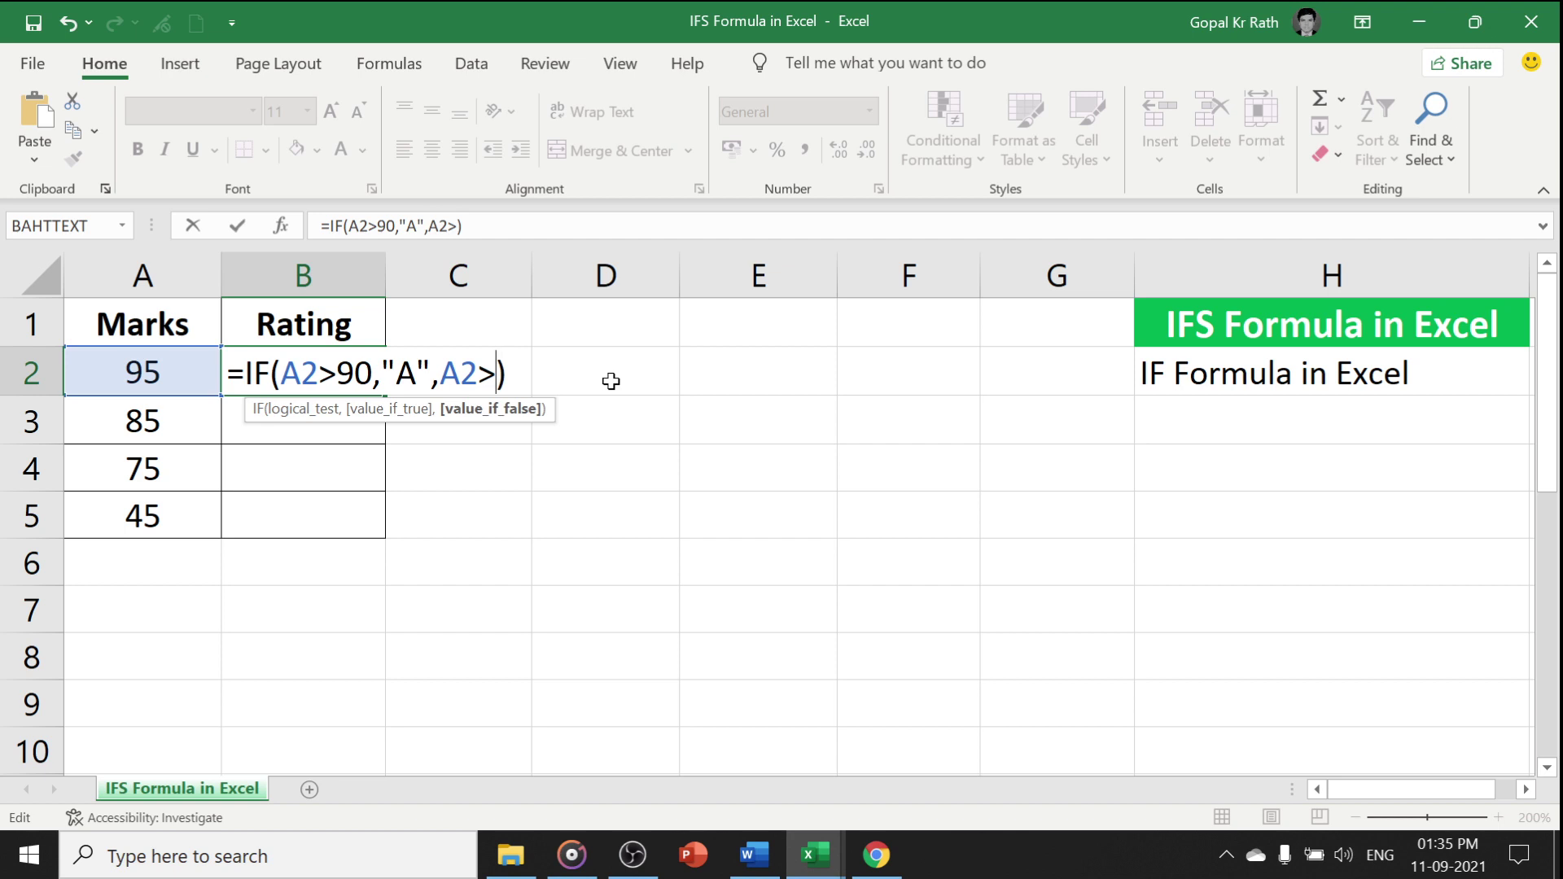
type("80,")
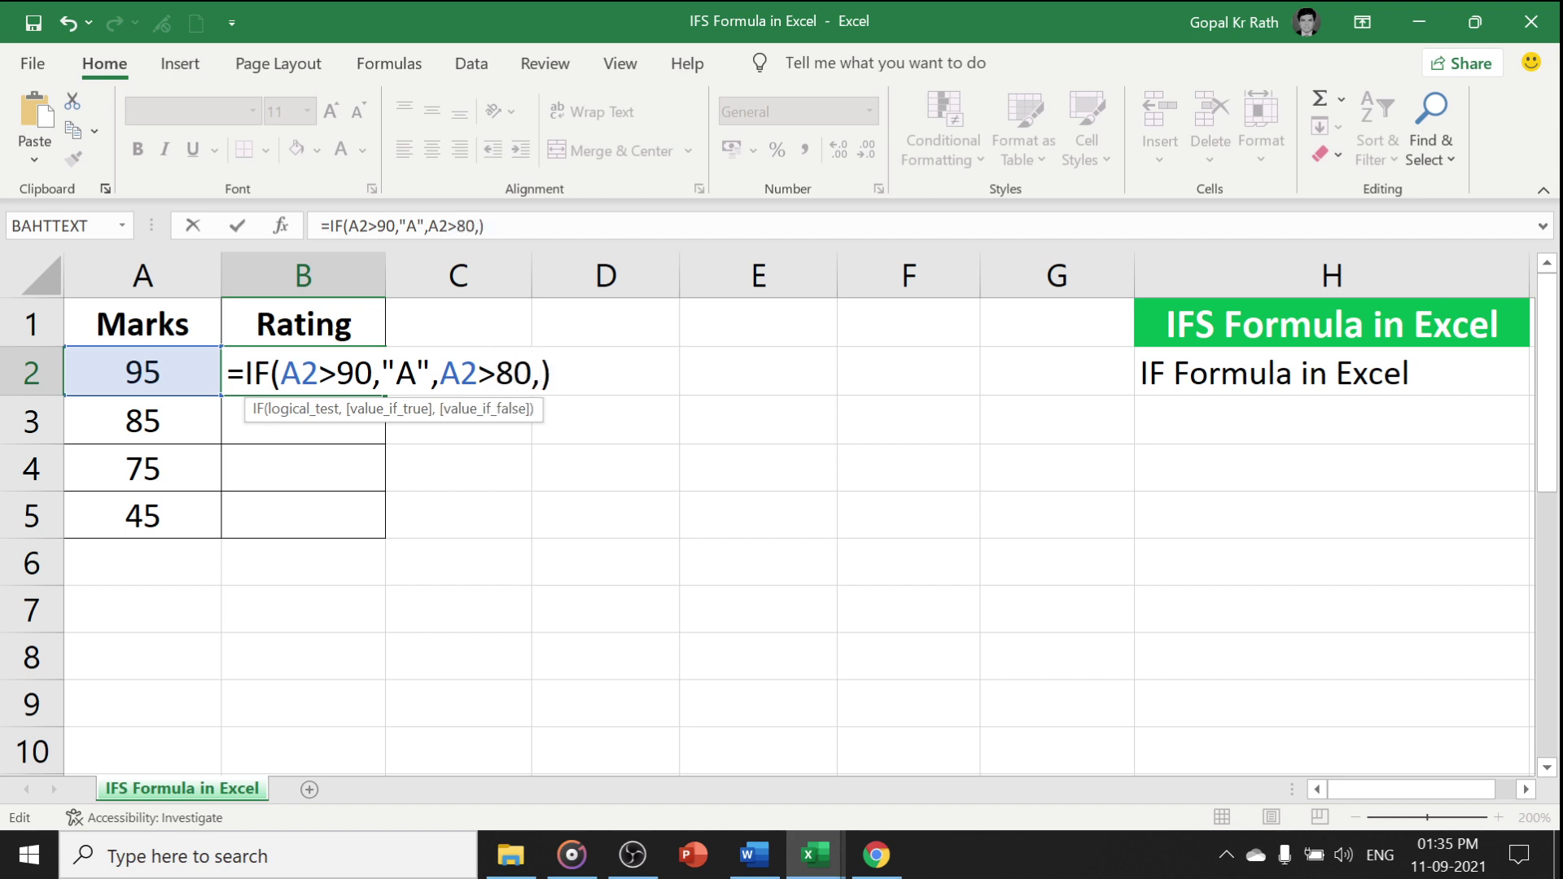
type("\"B\",A2>")
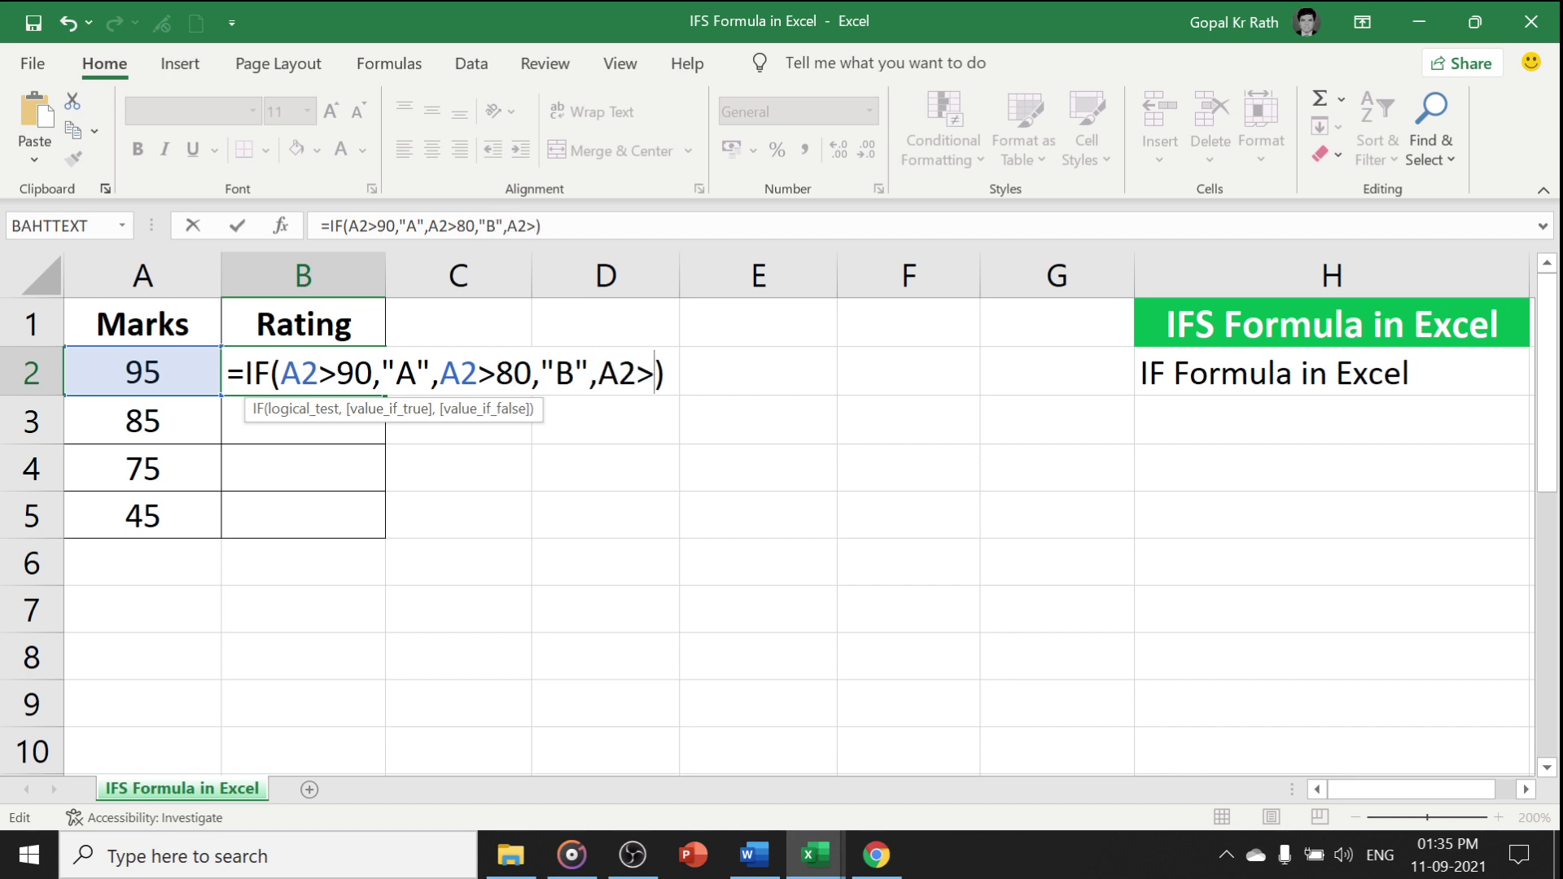
type("60")
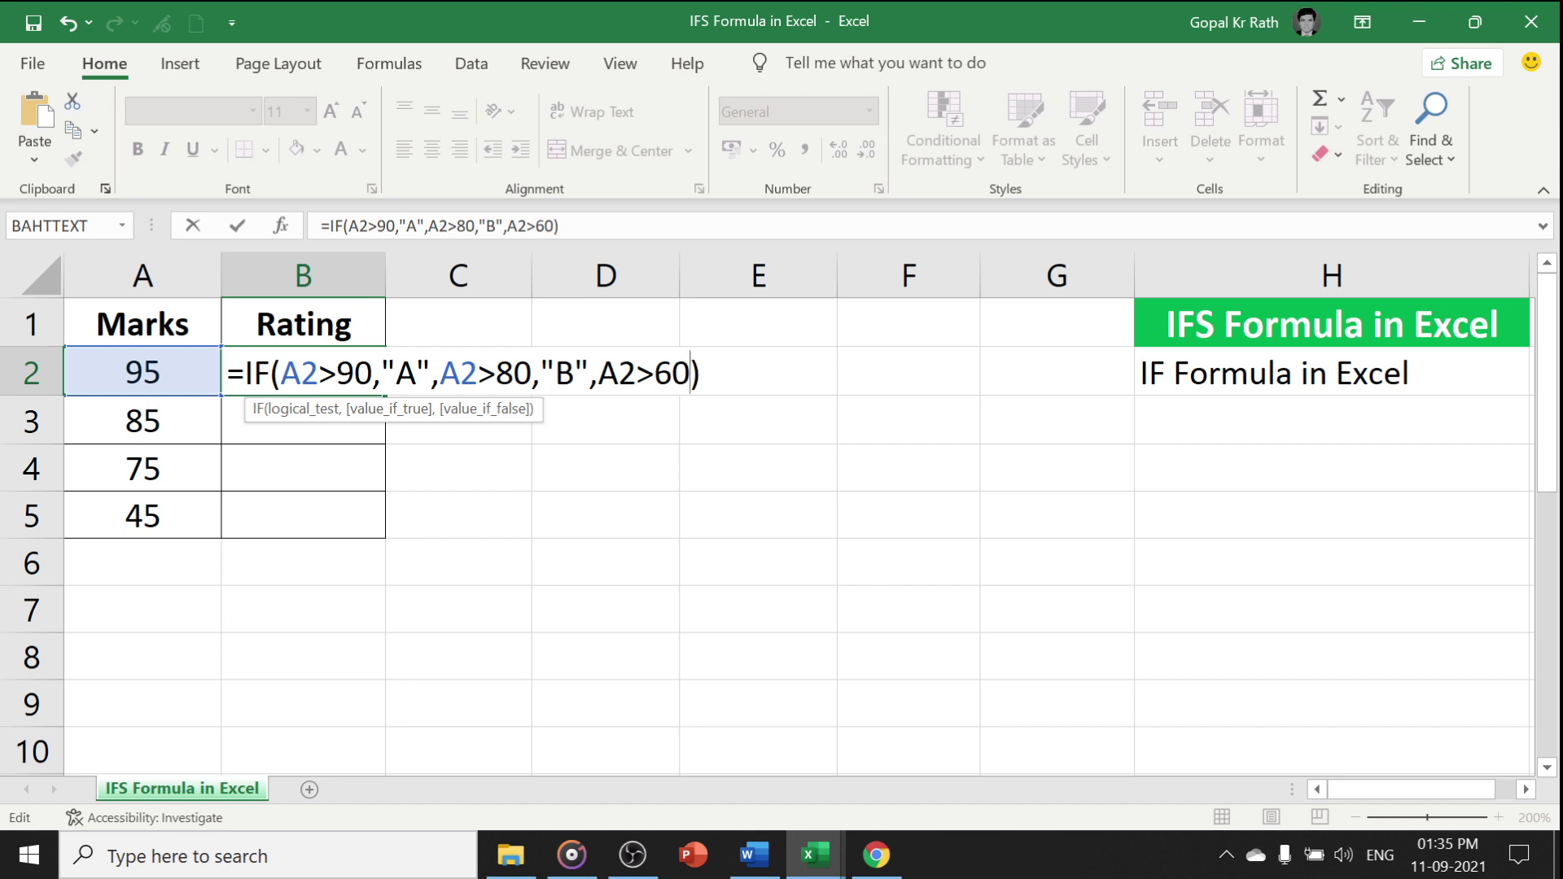
type(",\"C\"")
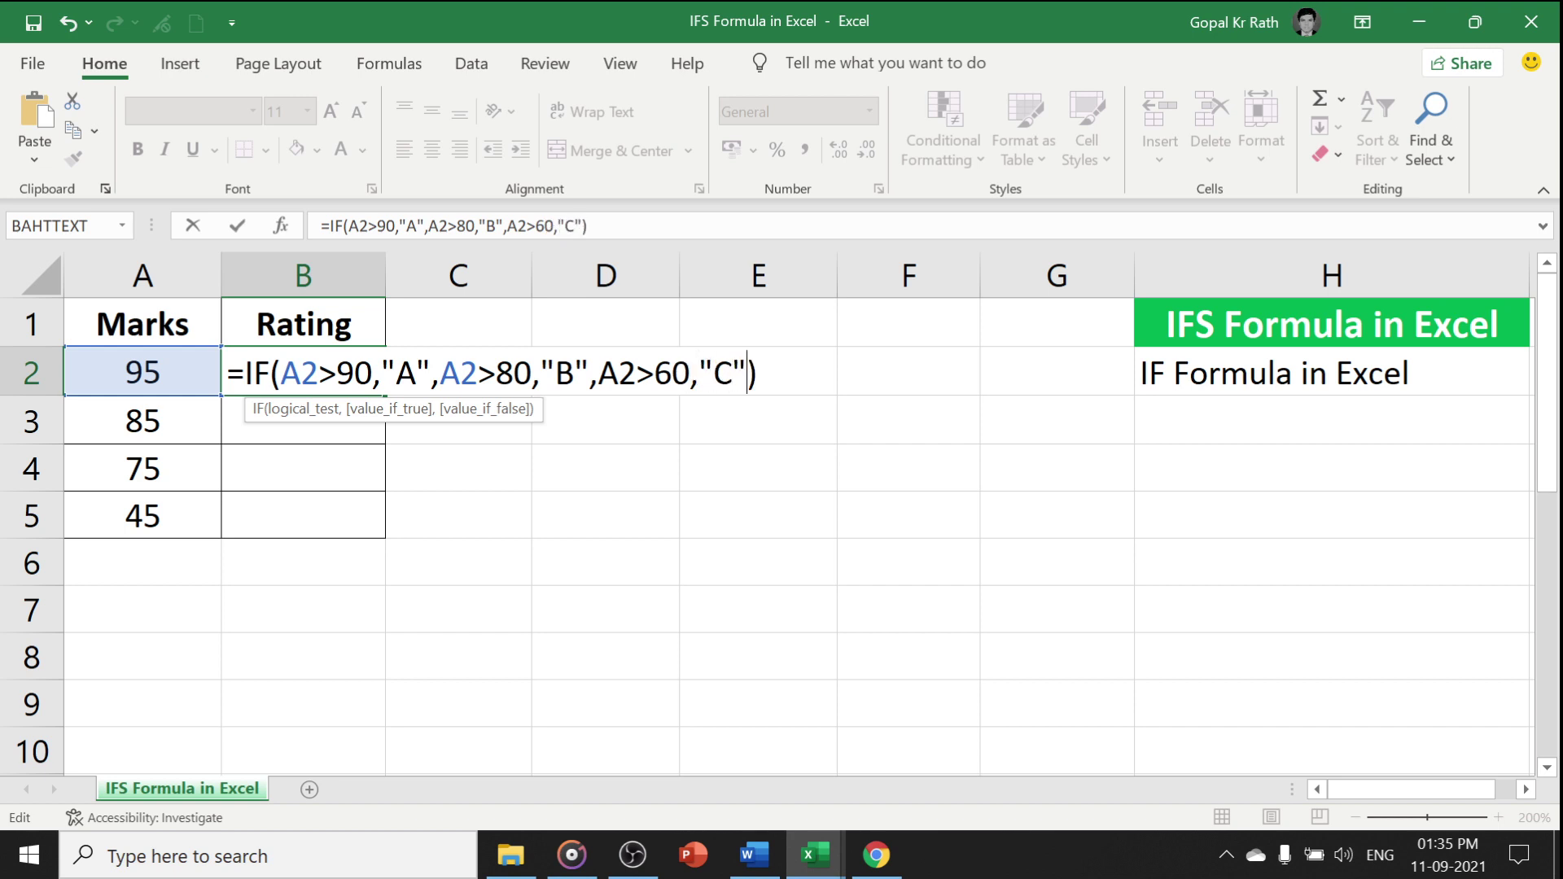
type(",\"D\"")
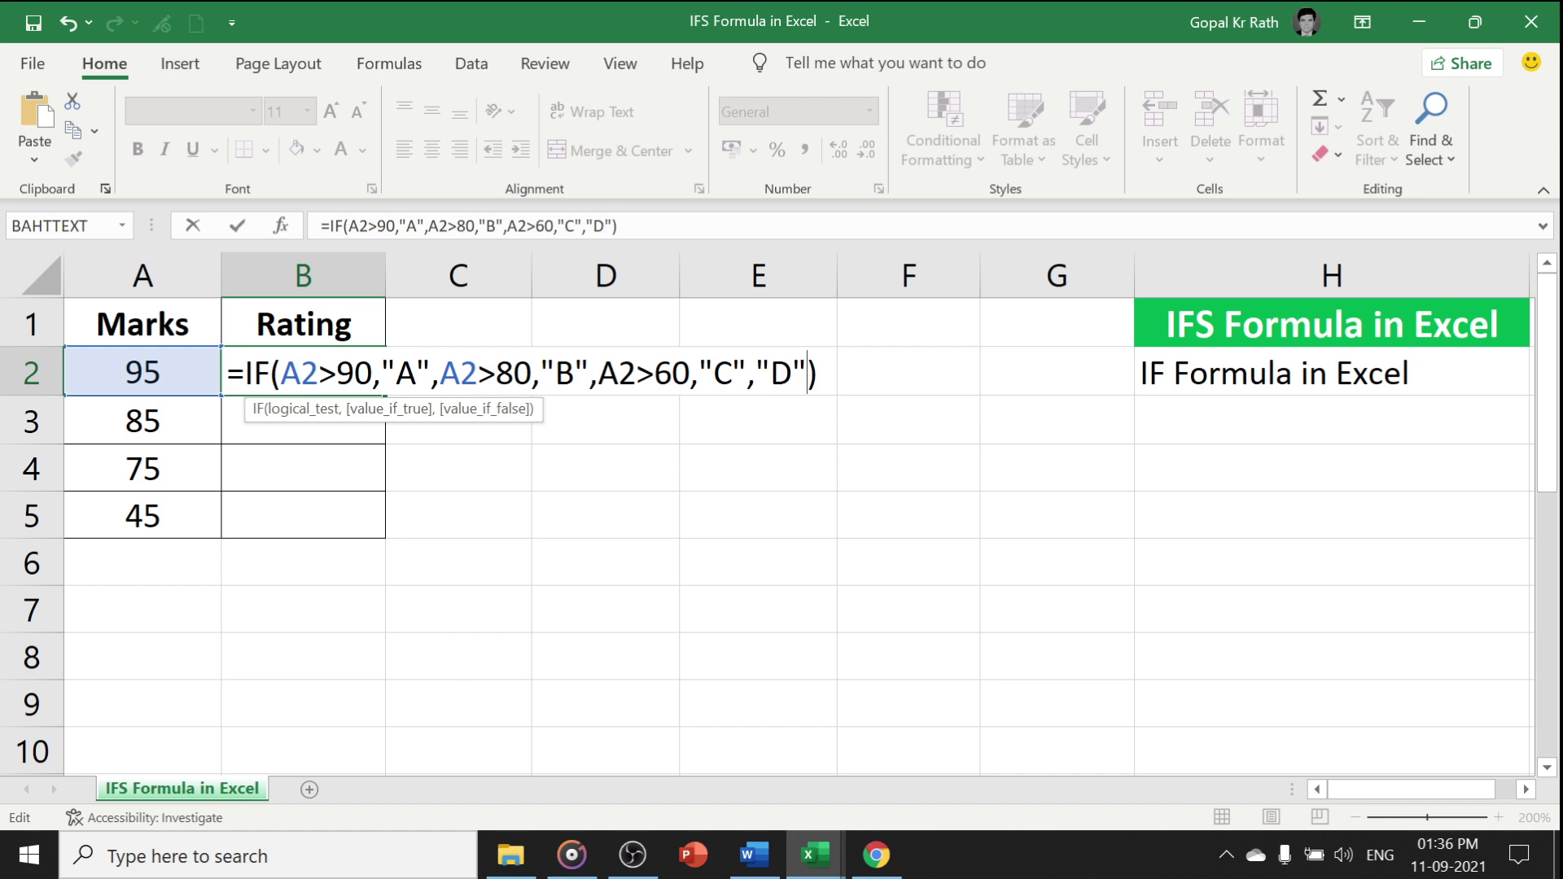
Step: Nest IFs to make =IF(A2>90,"A",IF(A2>80,"B",IF(A2>60,"C","D")))
left_click(440, 372)
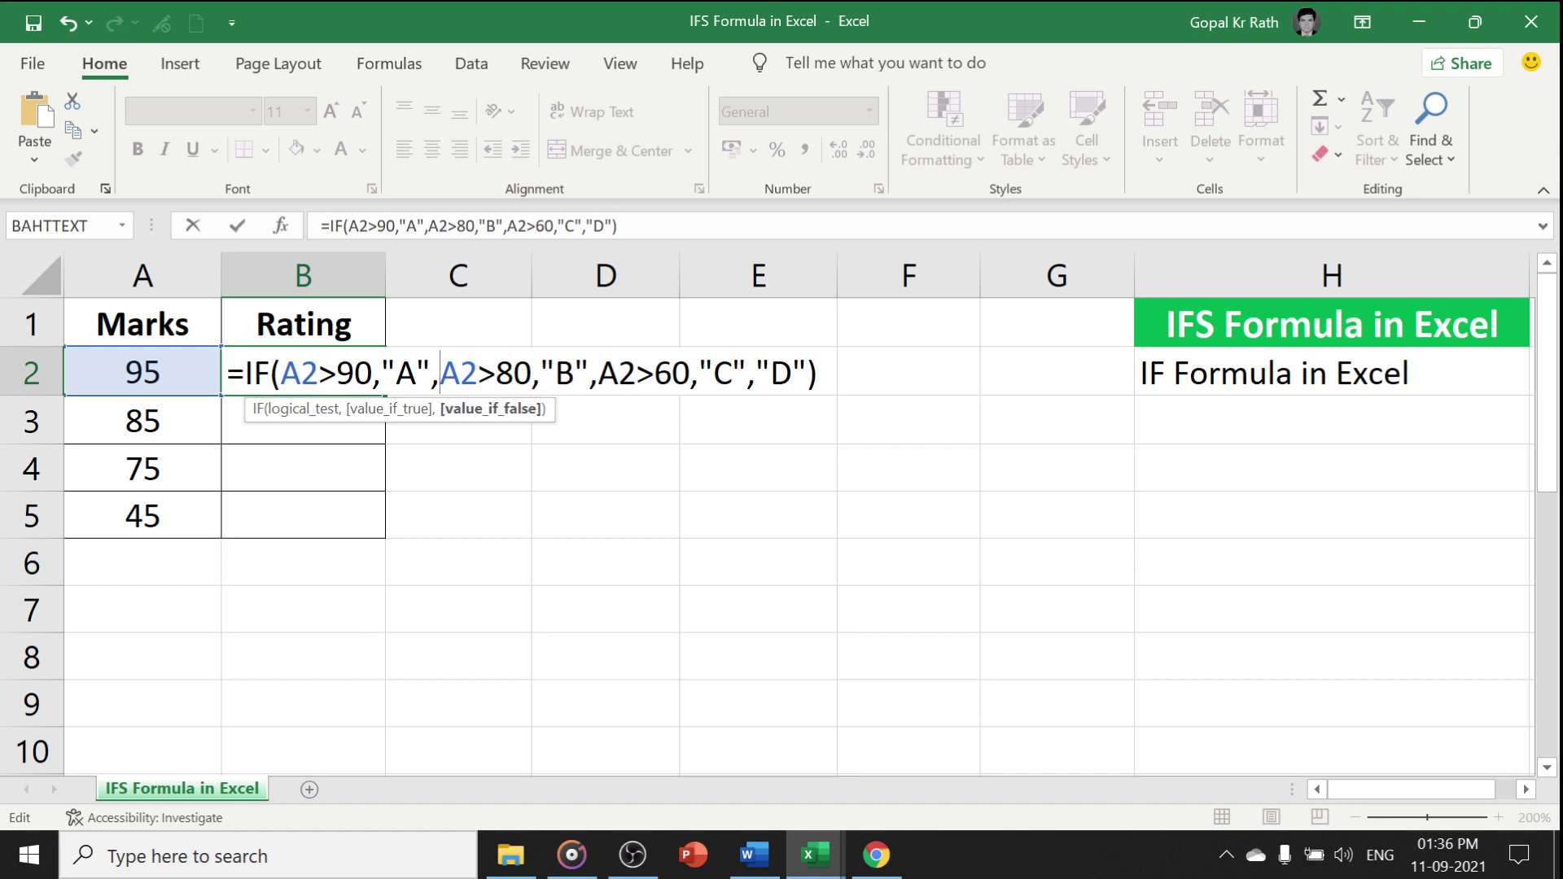
type("if(")
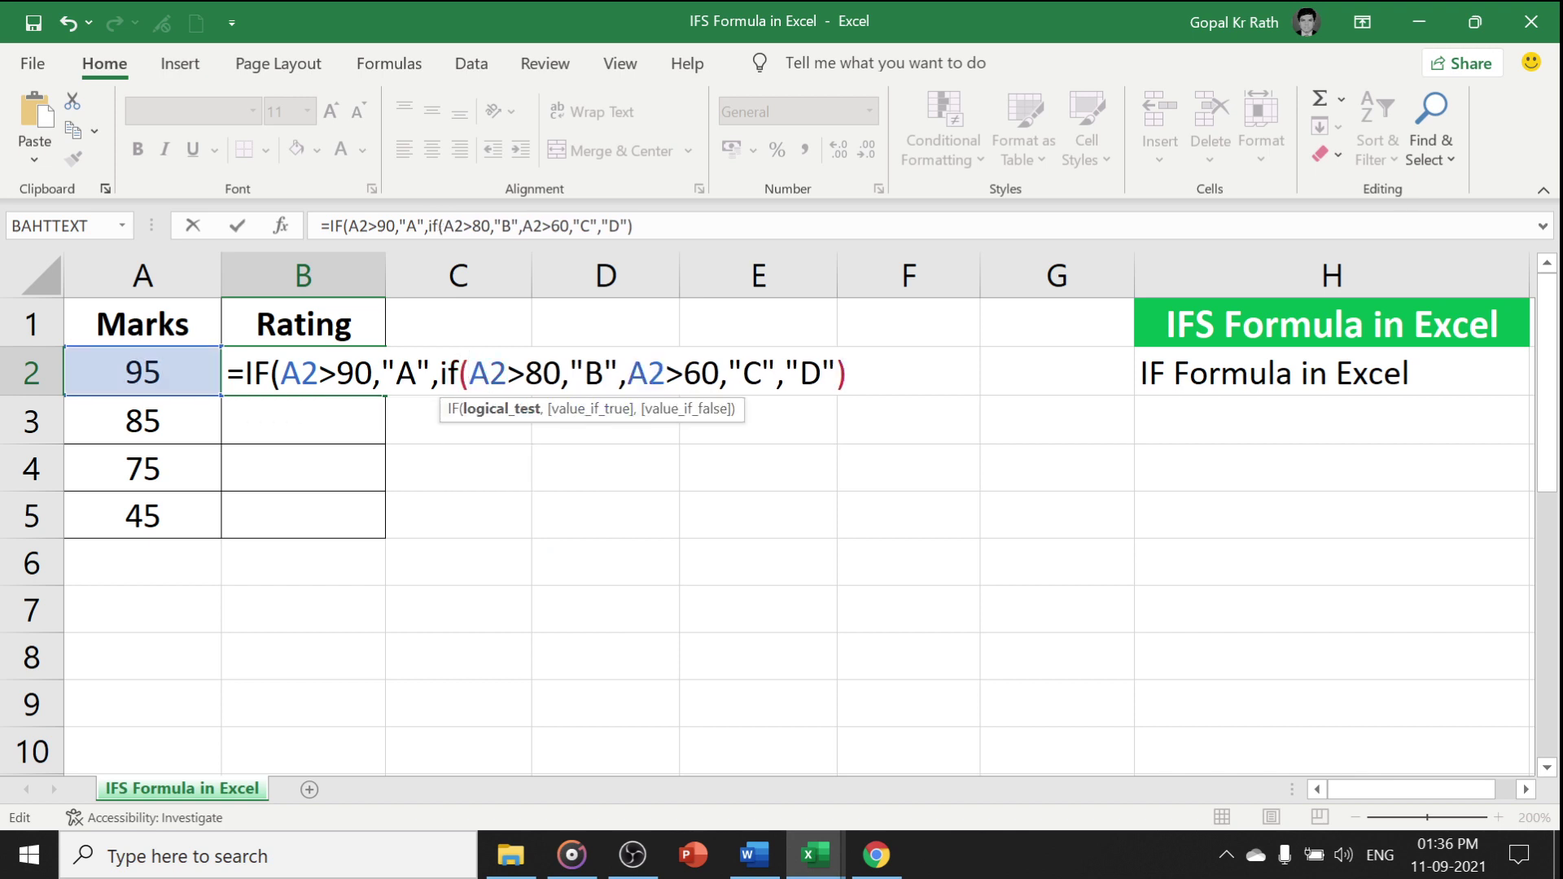
left_click(629, 372)
type("if")
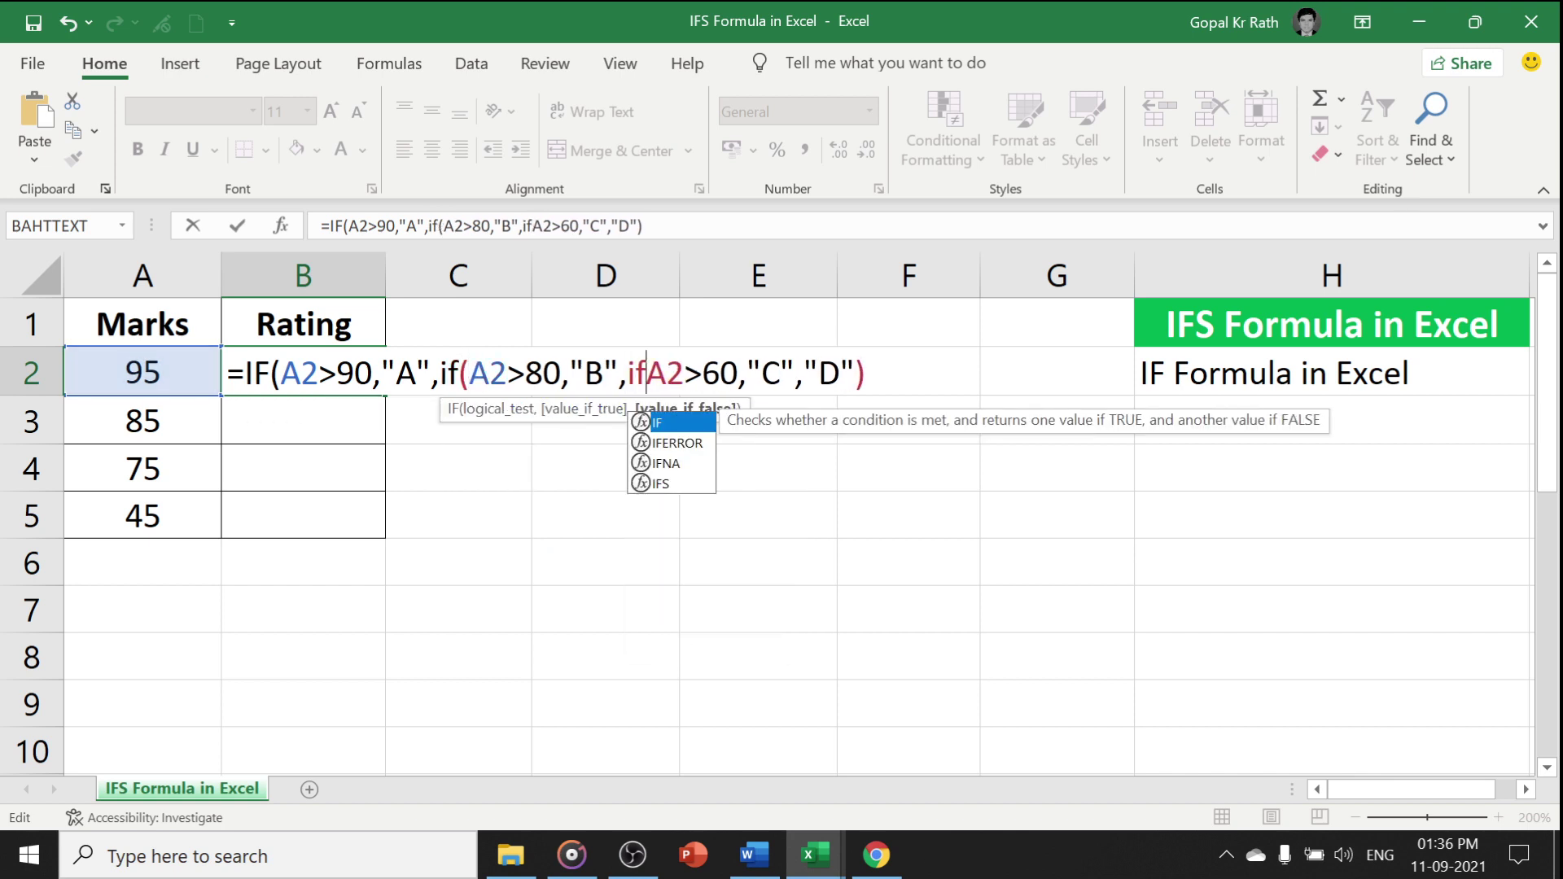
type("(")
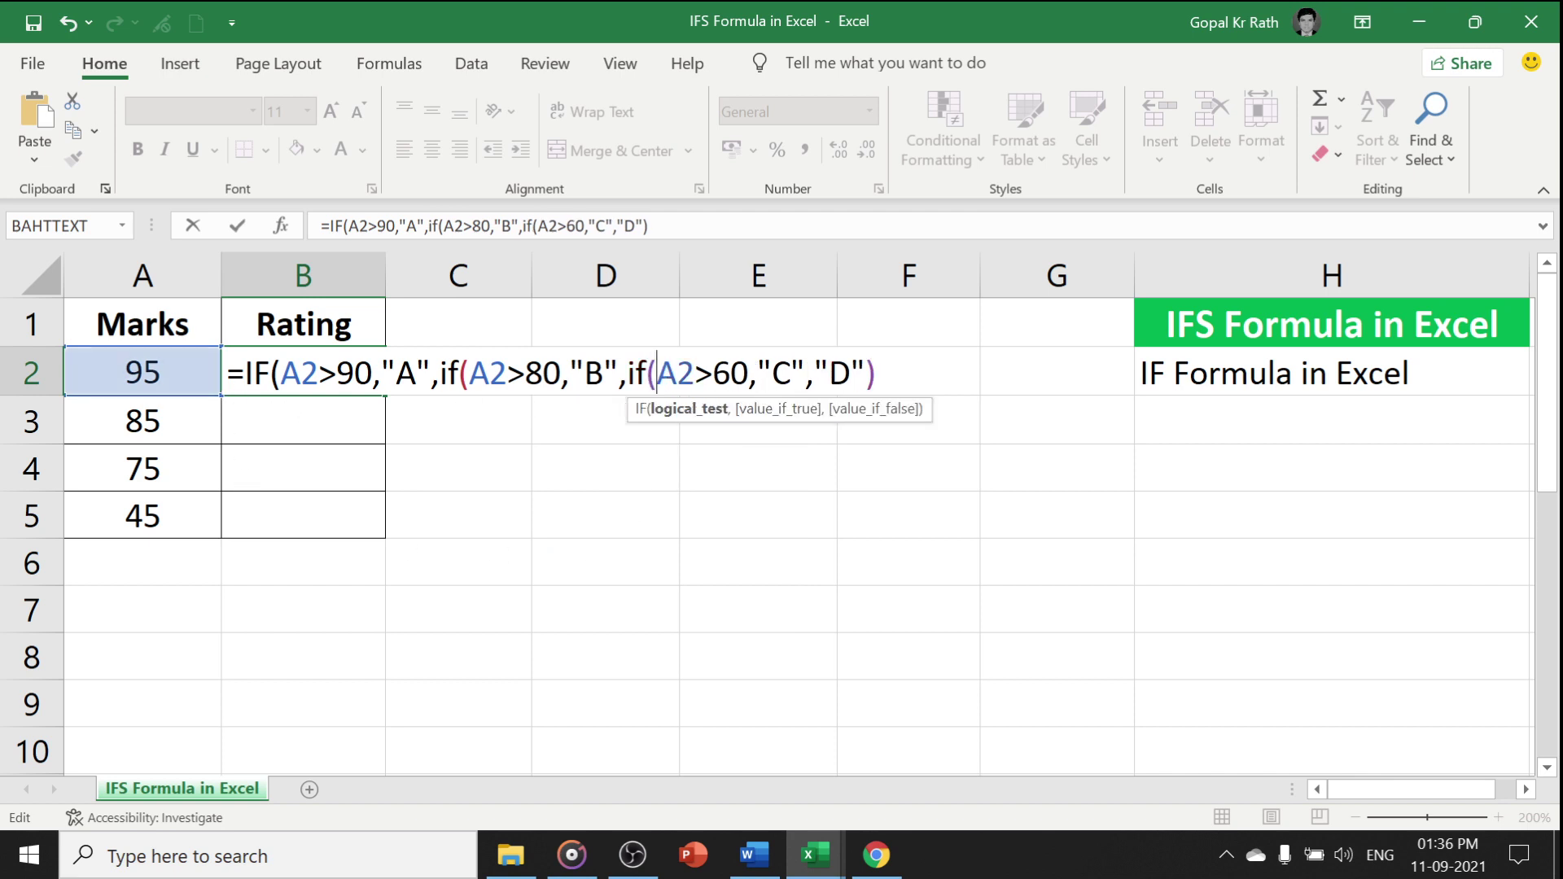
left_click(876, 372)
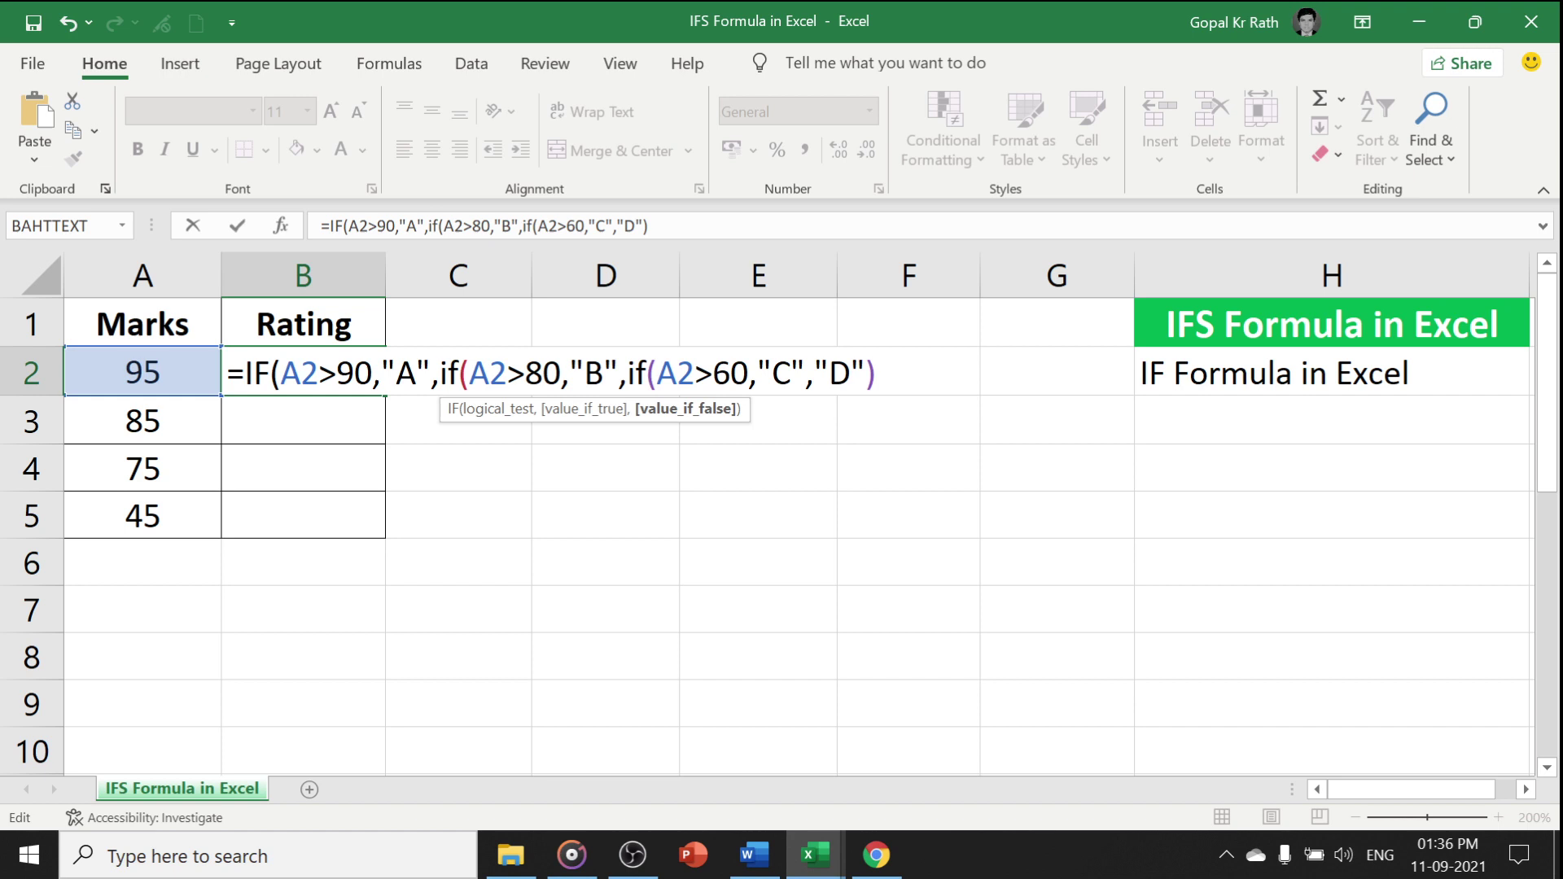
type("))")
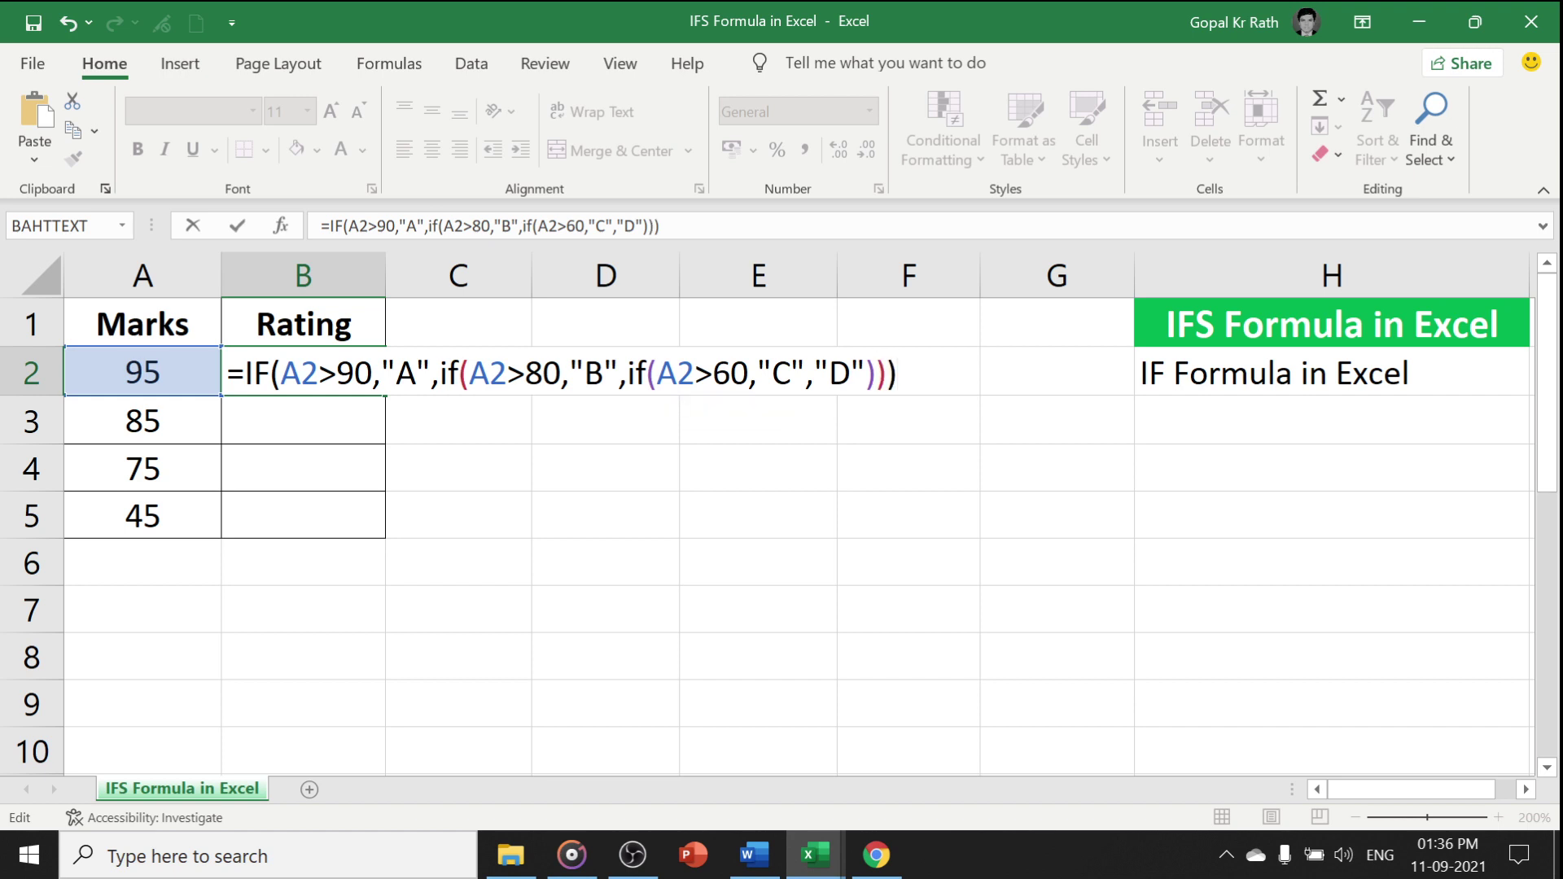
key("Return")
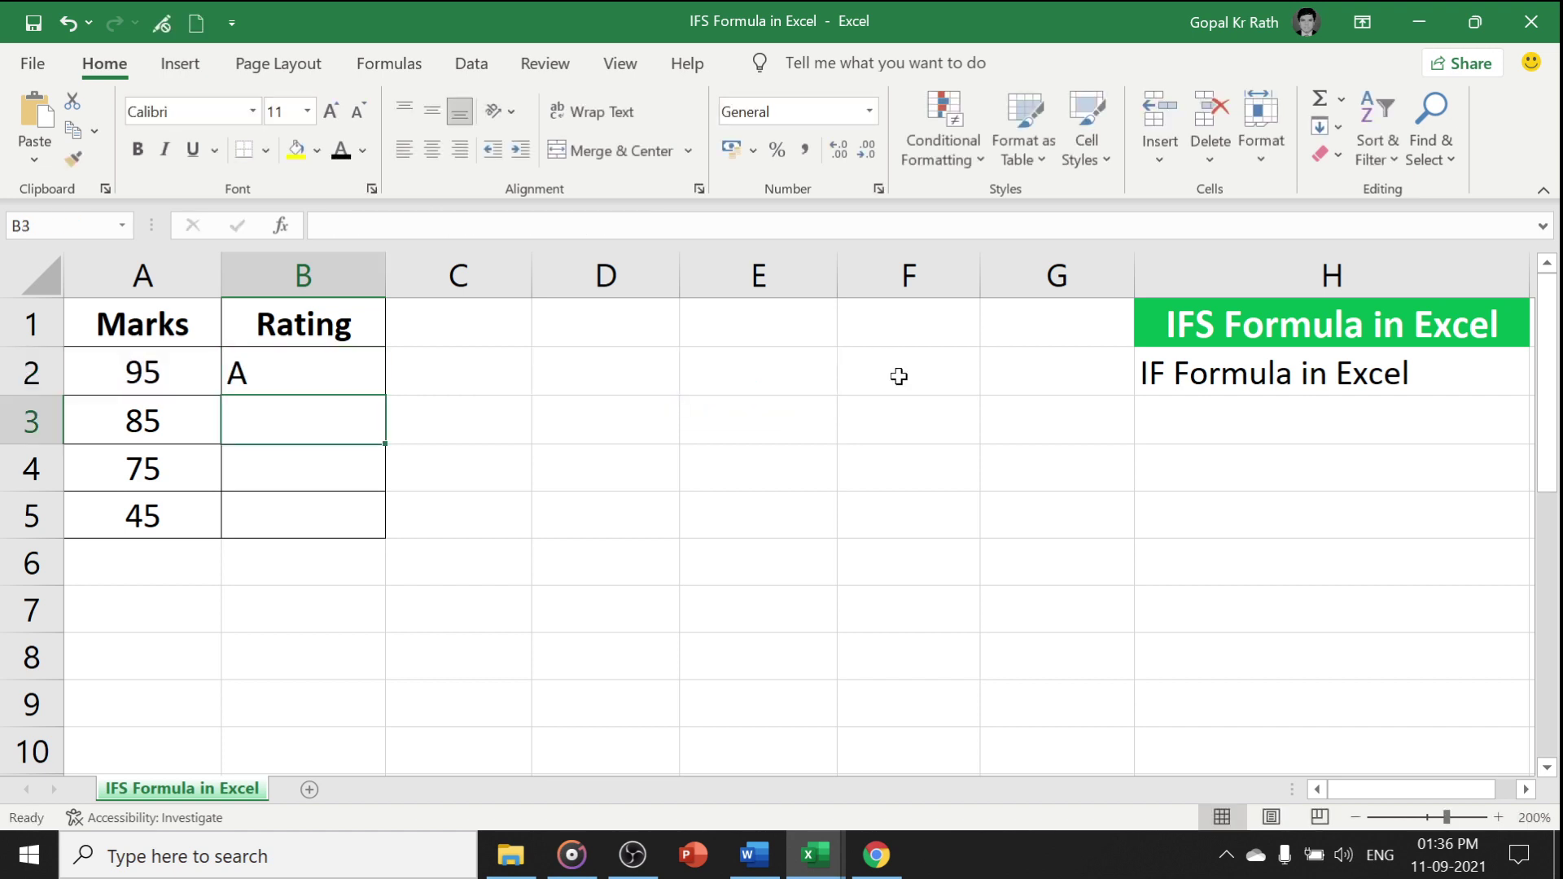
Step: Fill B2's nested IF formula down to B5, rating 85, 75 and 45 as B, C and D
left_click_drag(276, 369, 272, 513)
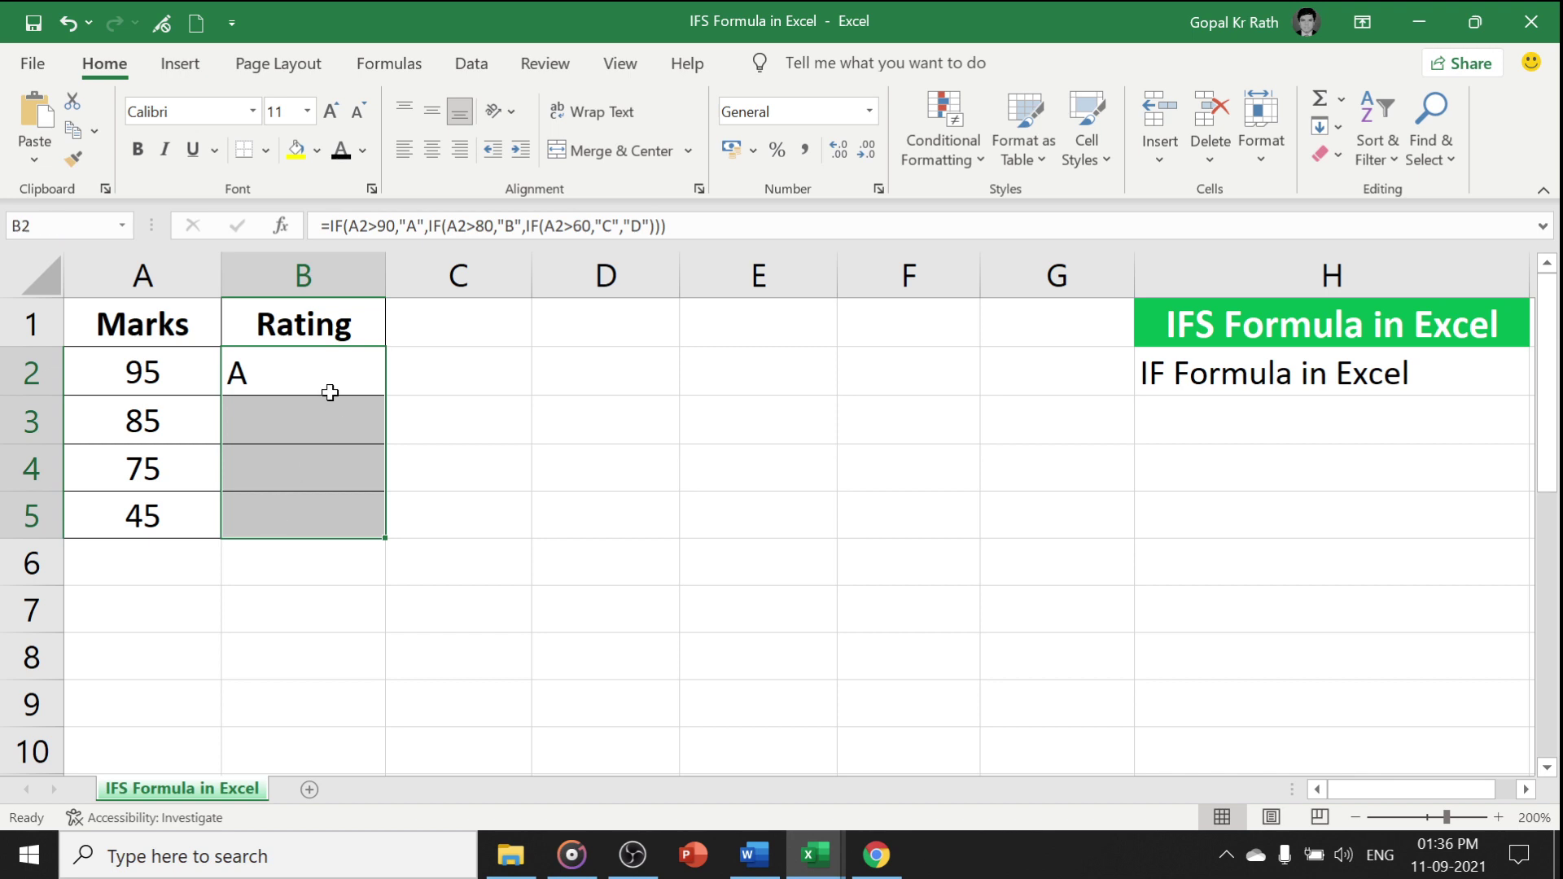
key("ctrl+d")
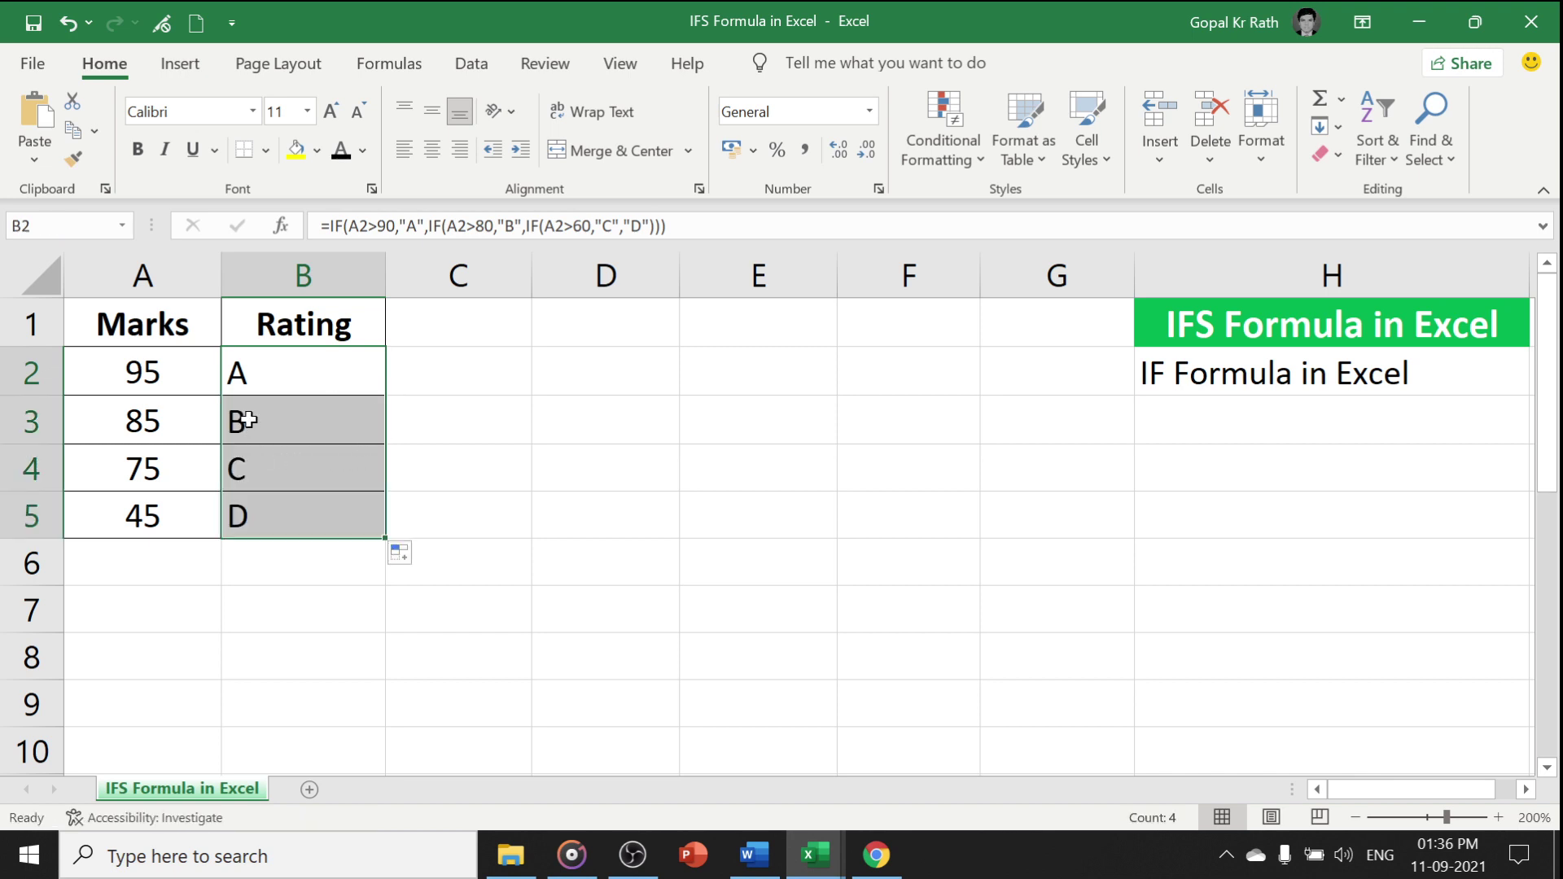
left_click(277, 416)
left_click_drag(293, 371, 261, 524)
left_click(294, 376)
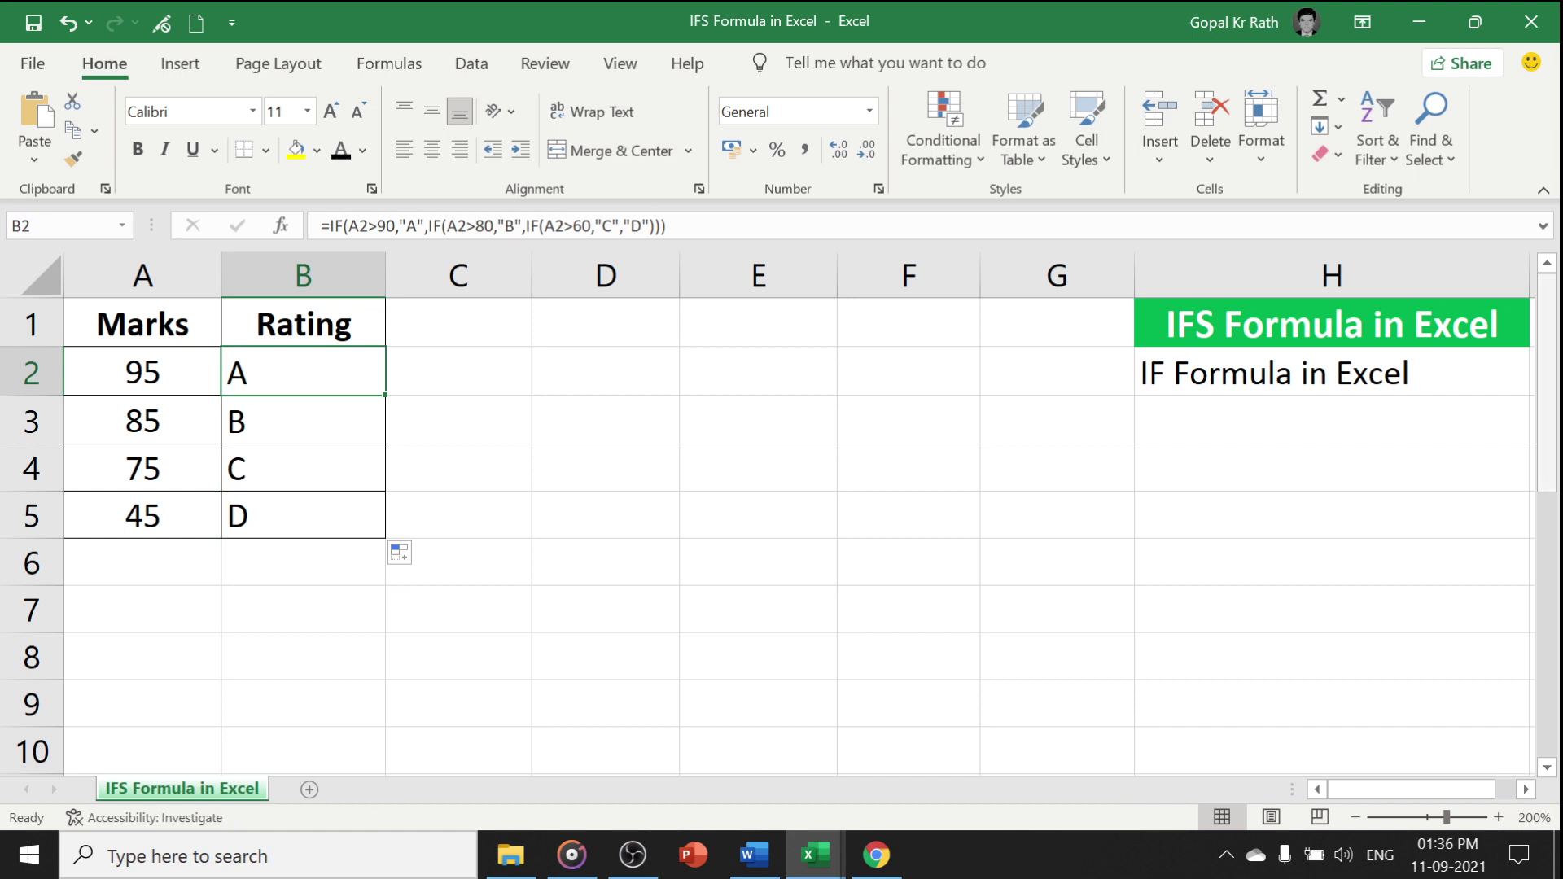
Step: Colour H3, H4 and H5 black to reveal the IFS Formula captions
left_click(1204, 431)
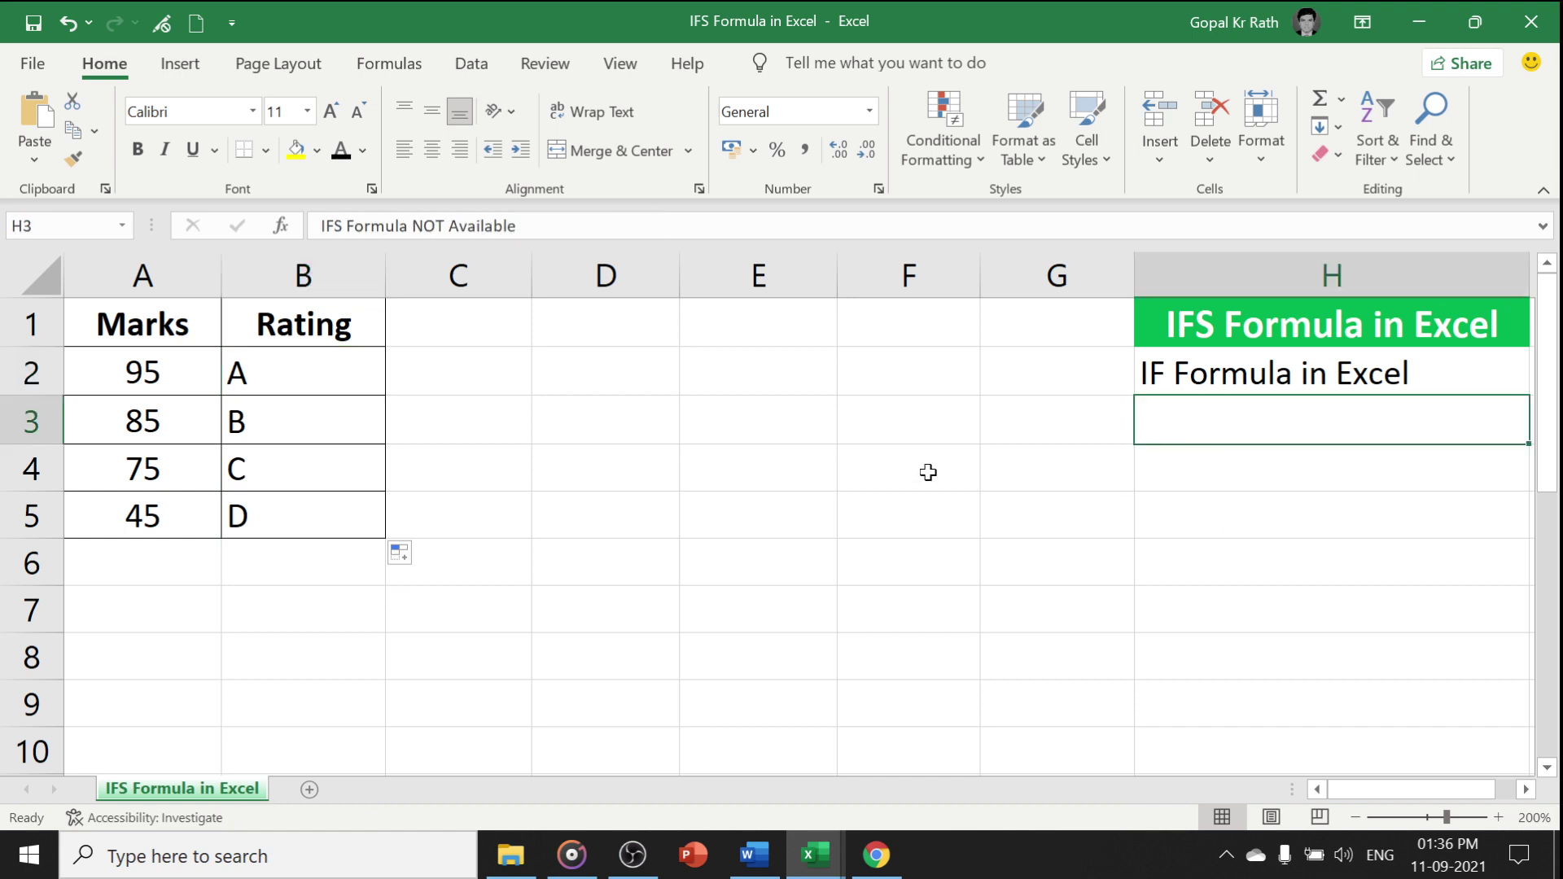
left_click(306, 372)
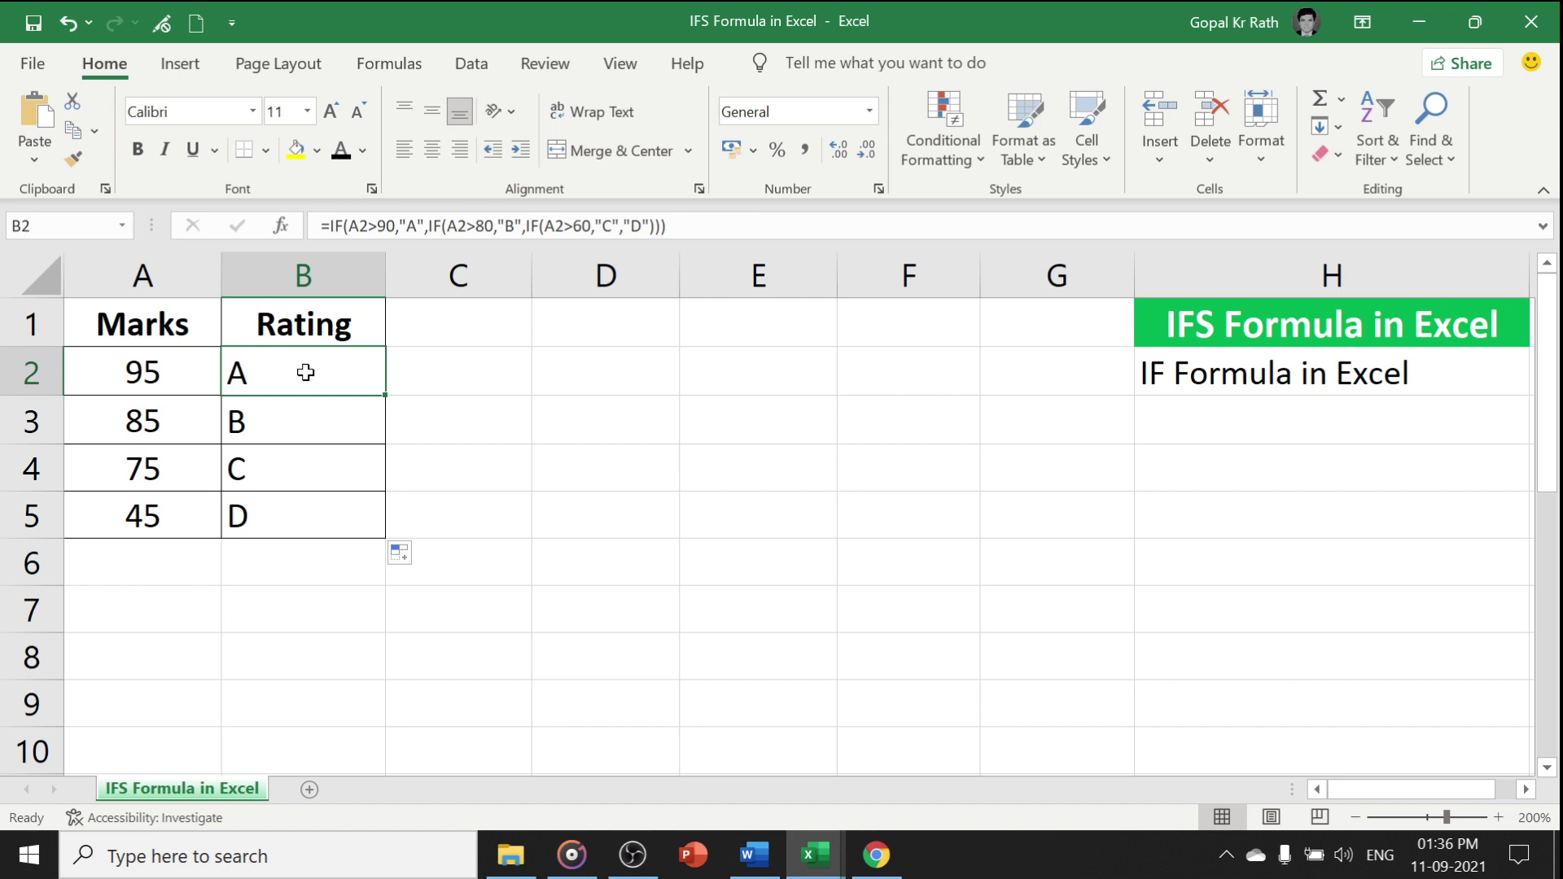
left_click(1213, 432)
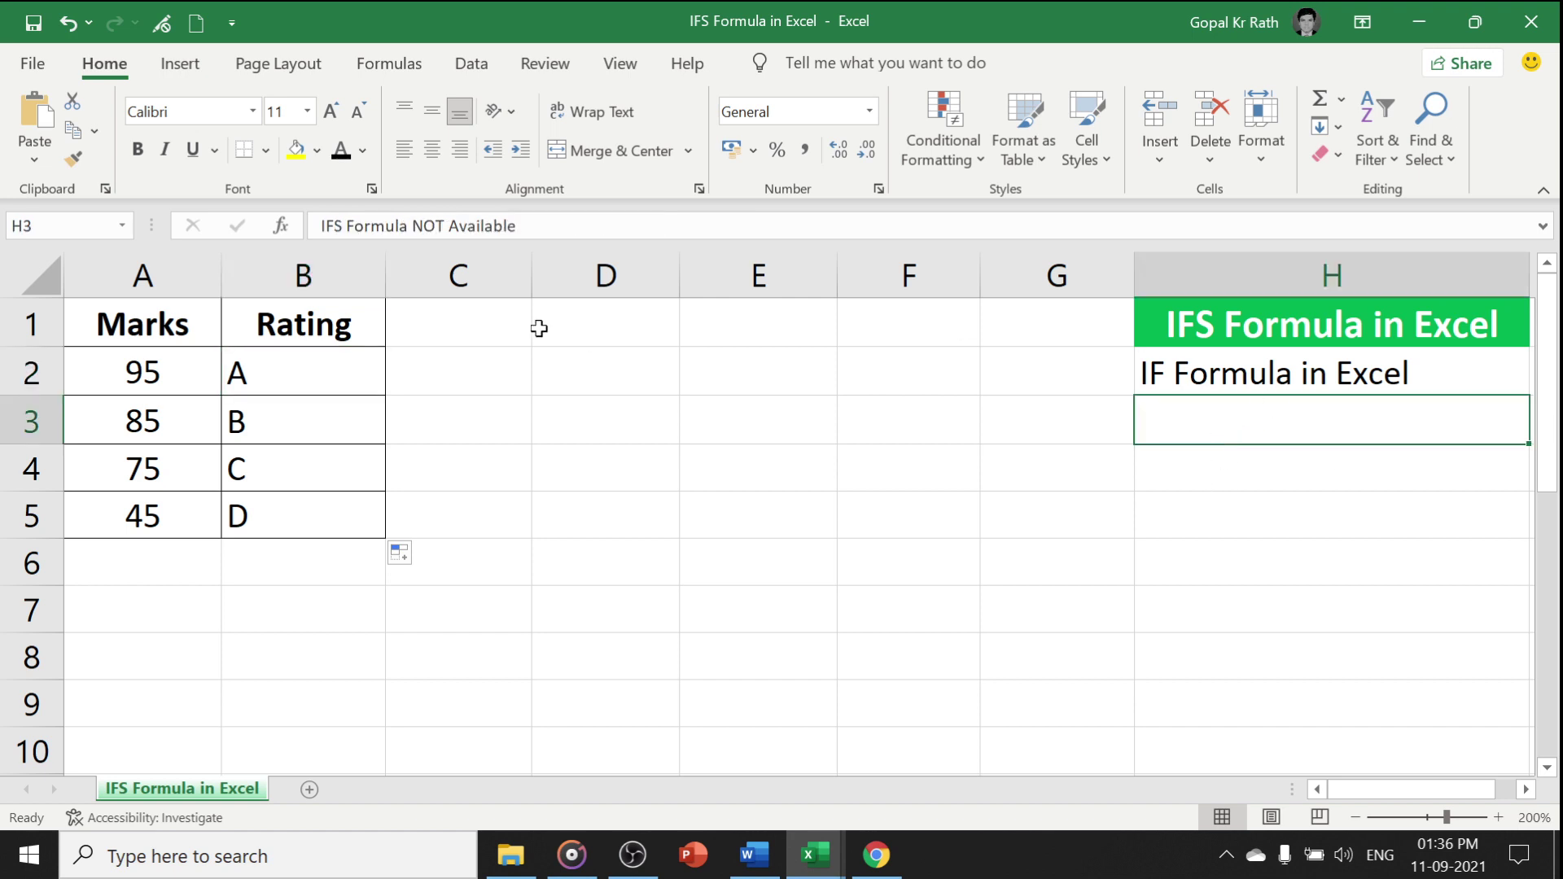
left_click(340, 149)
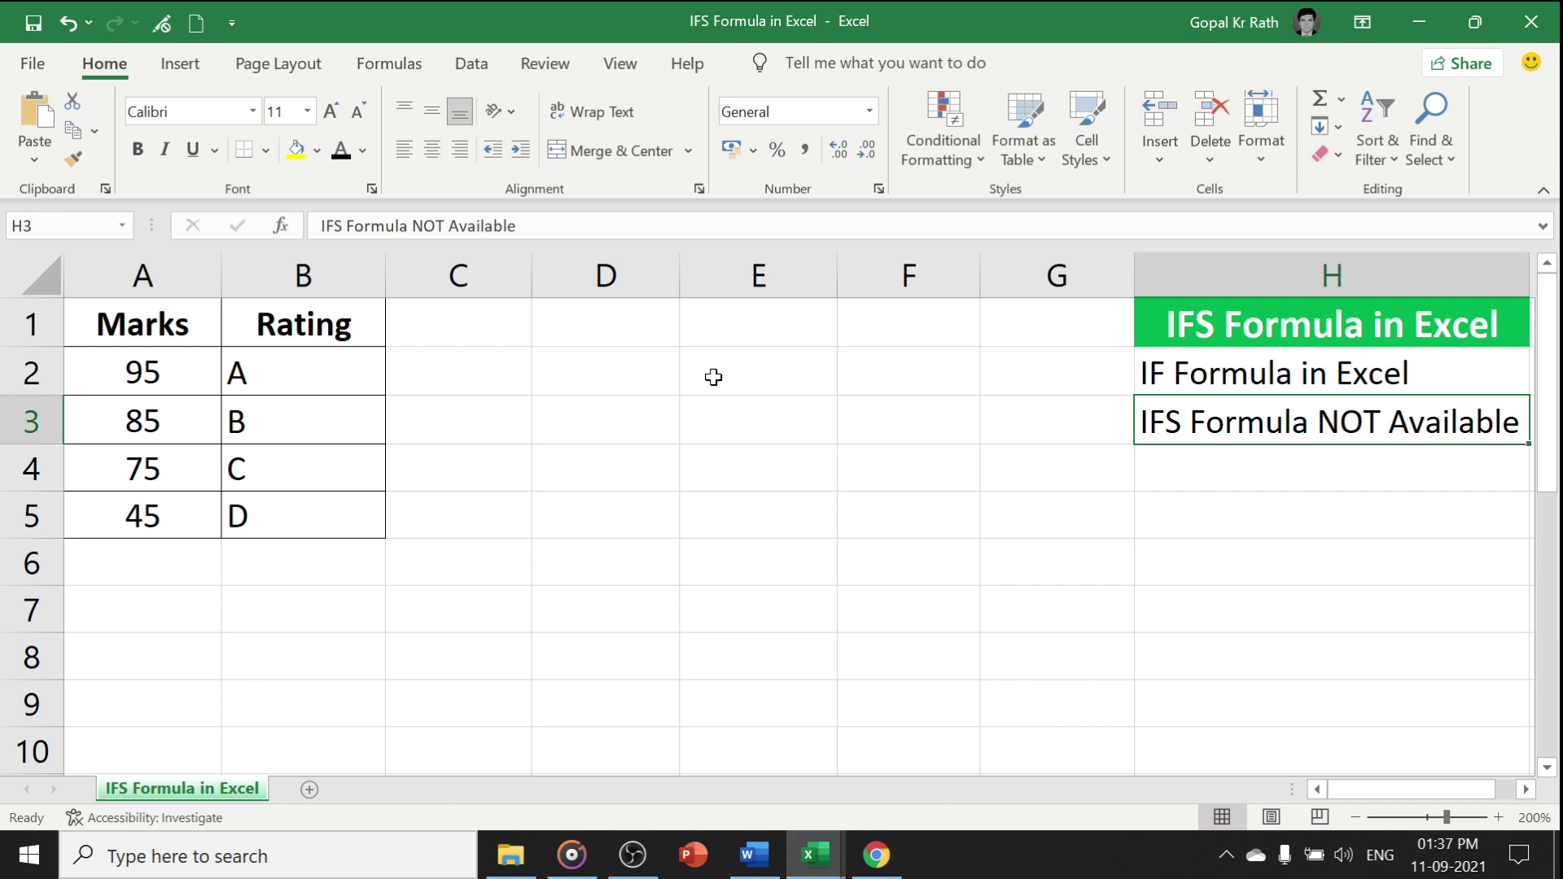
left_click(1212, 475)
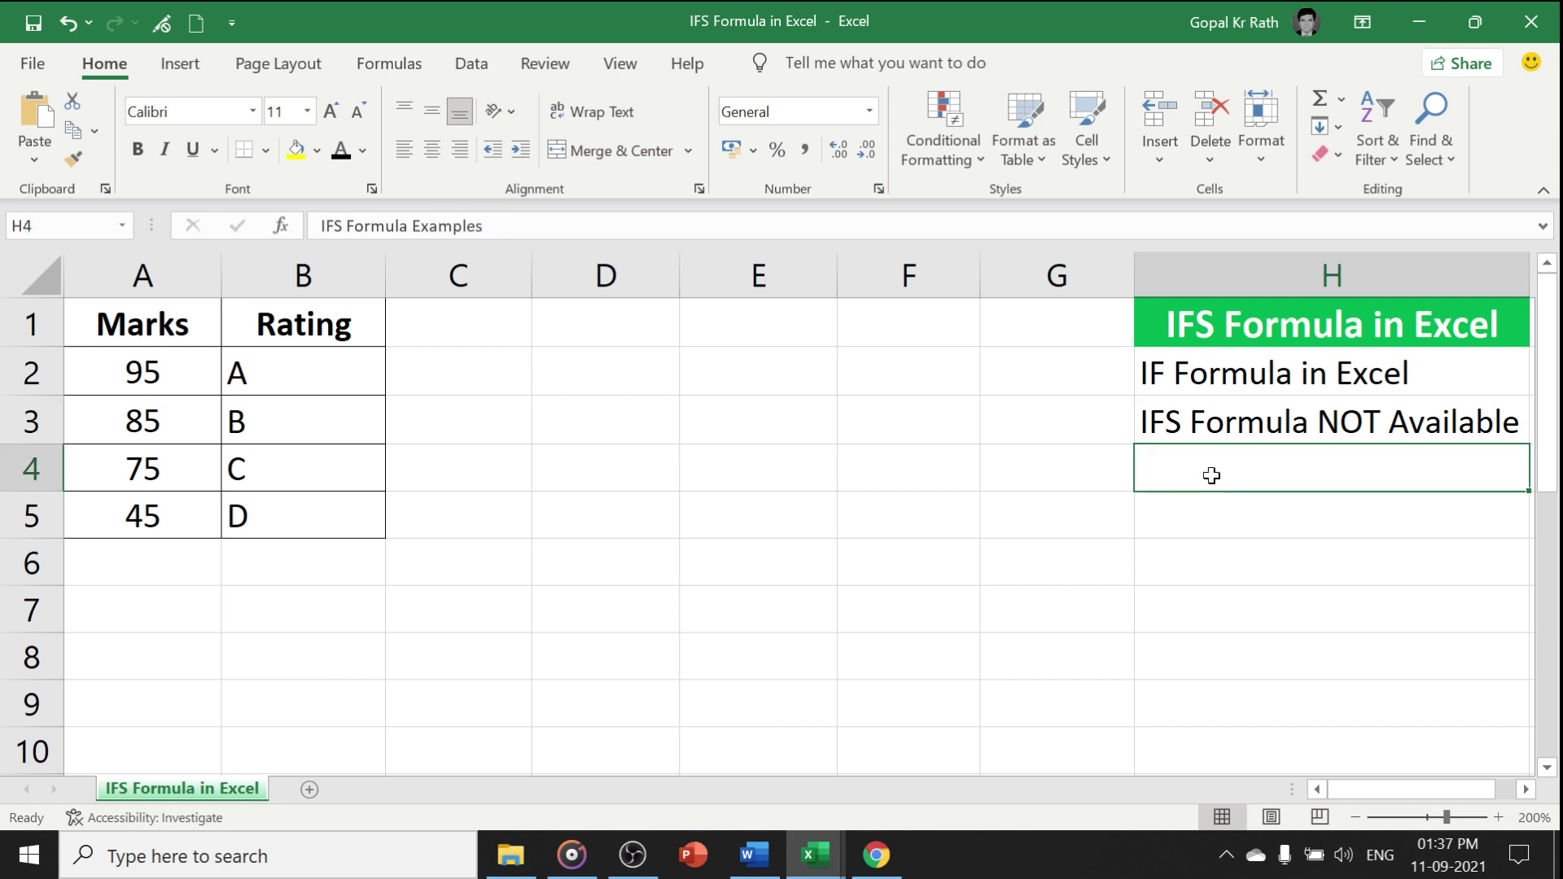
left_click(351, 155)
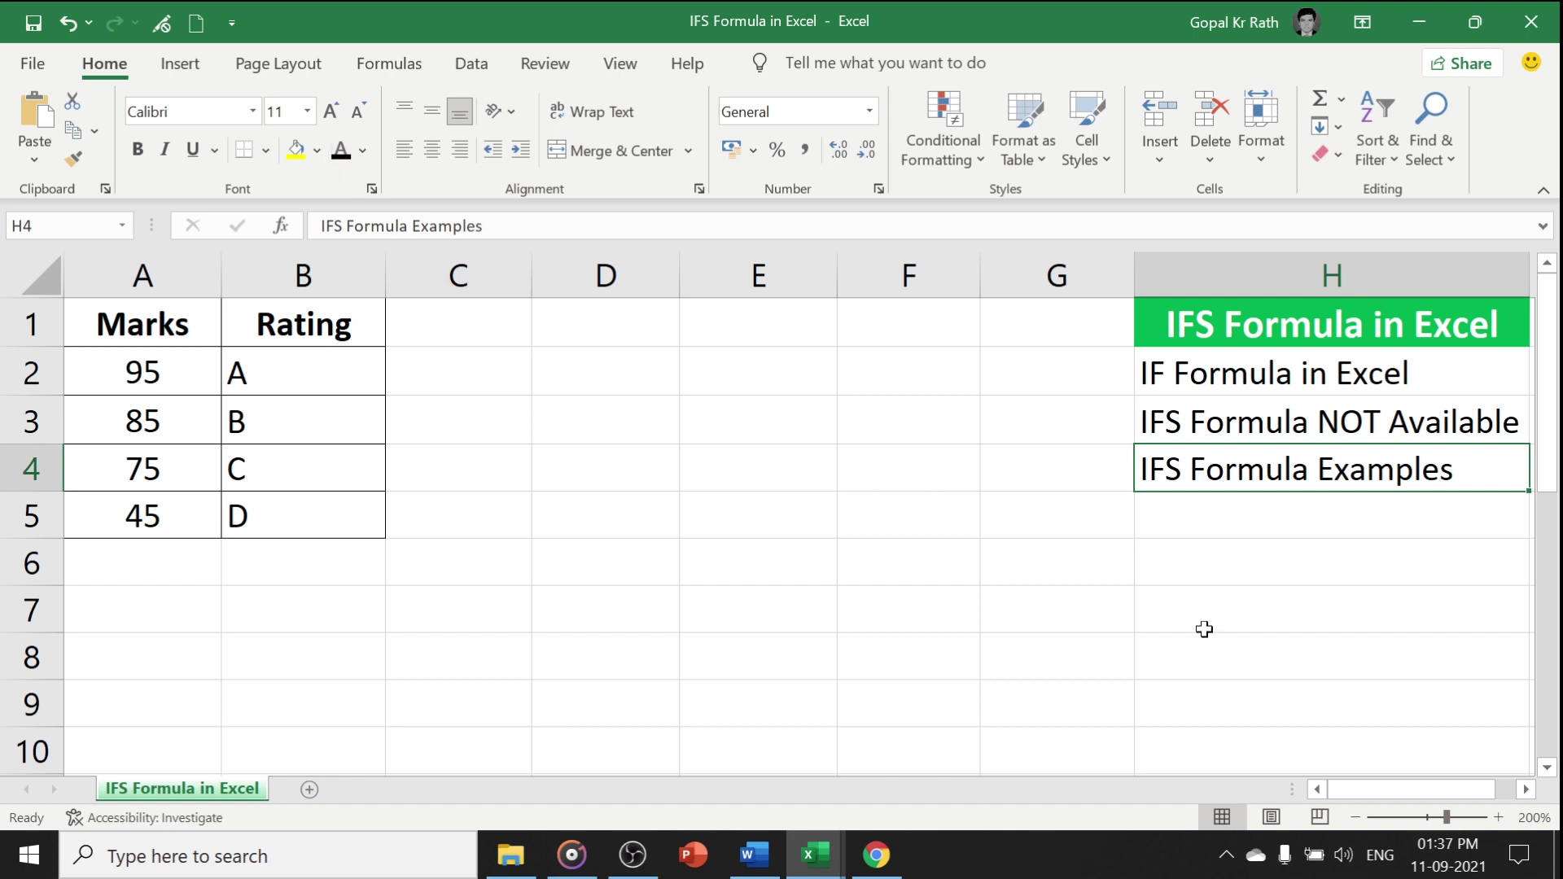
left_click(1238, 522)
left_click(342, 153)
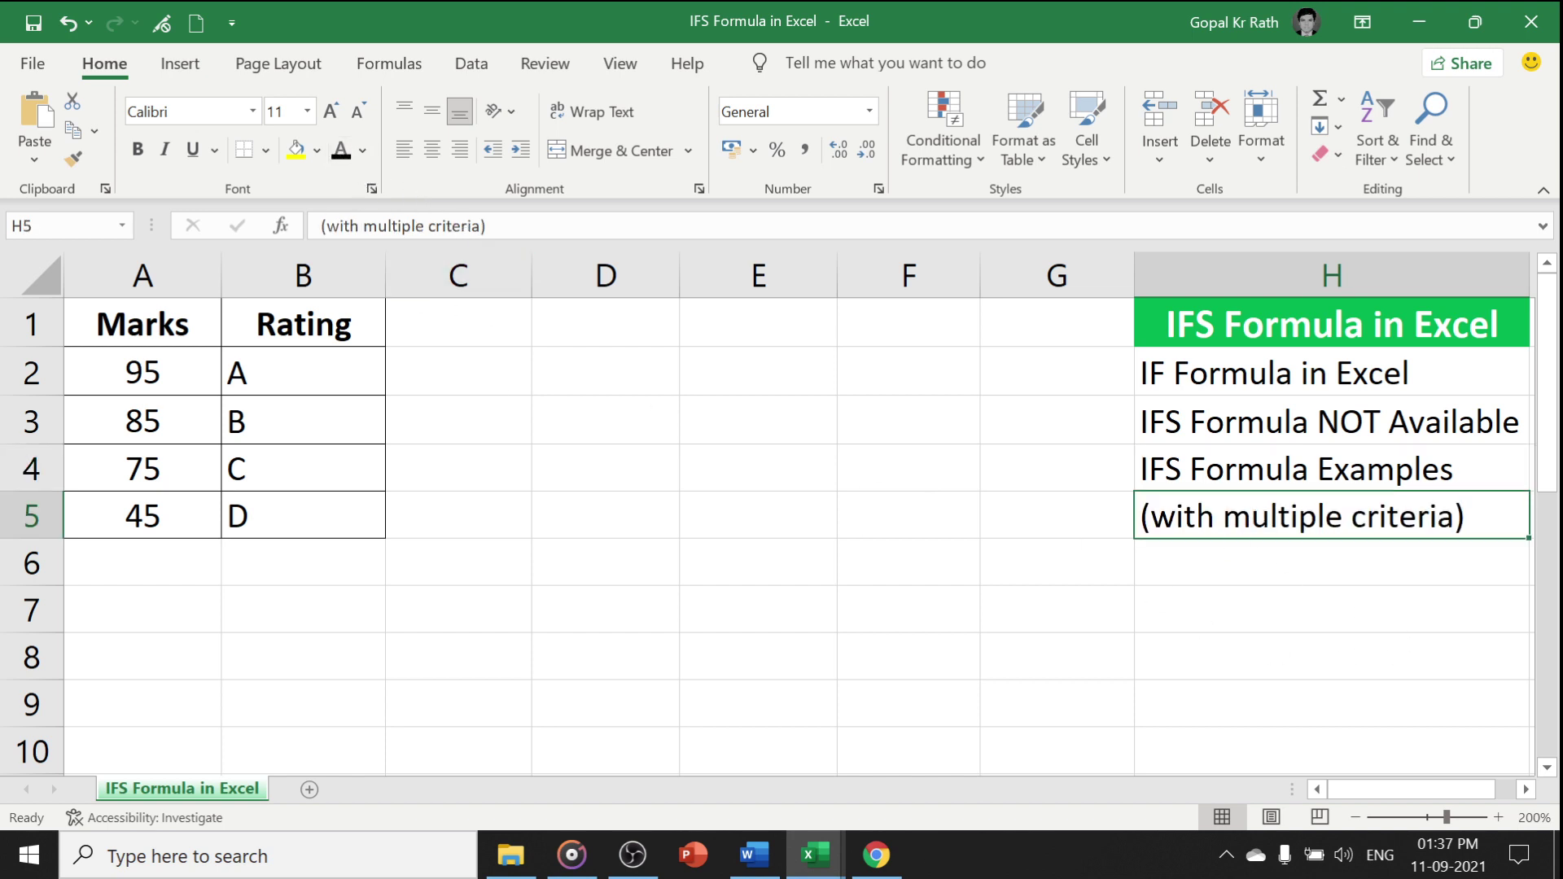
left_click(273, 374)
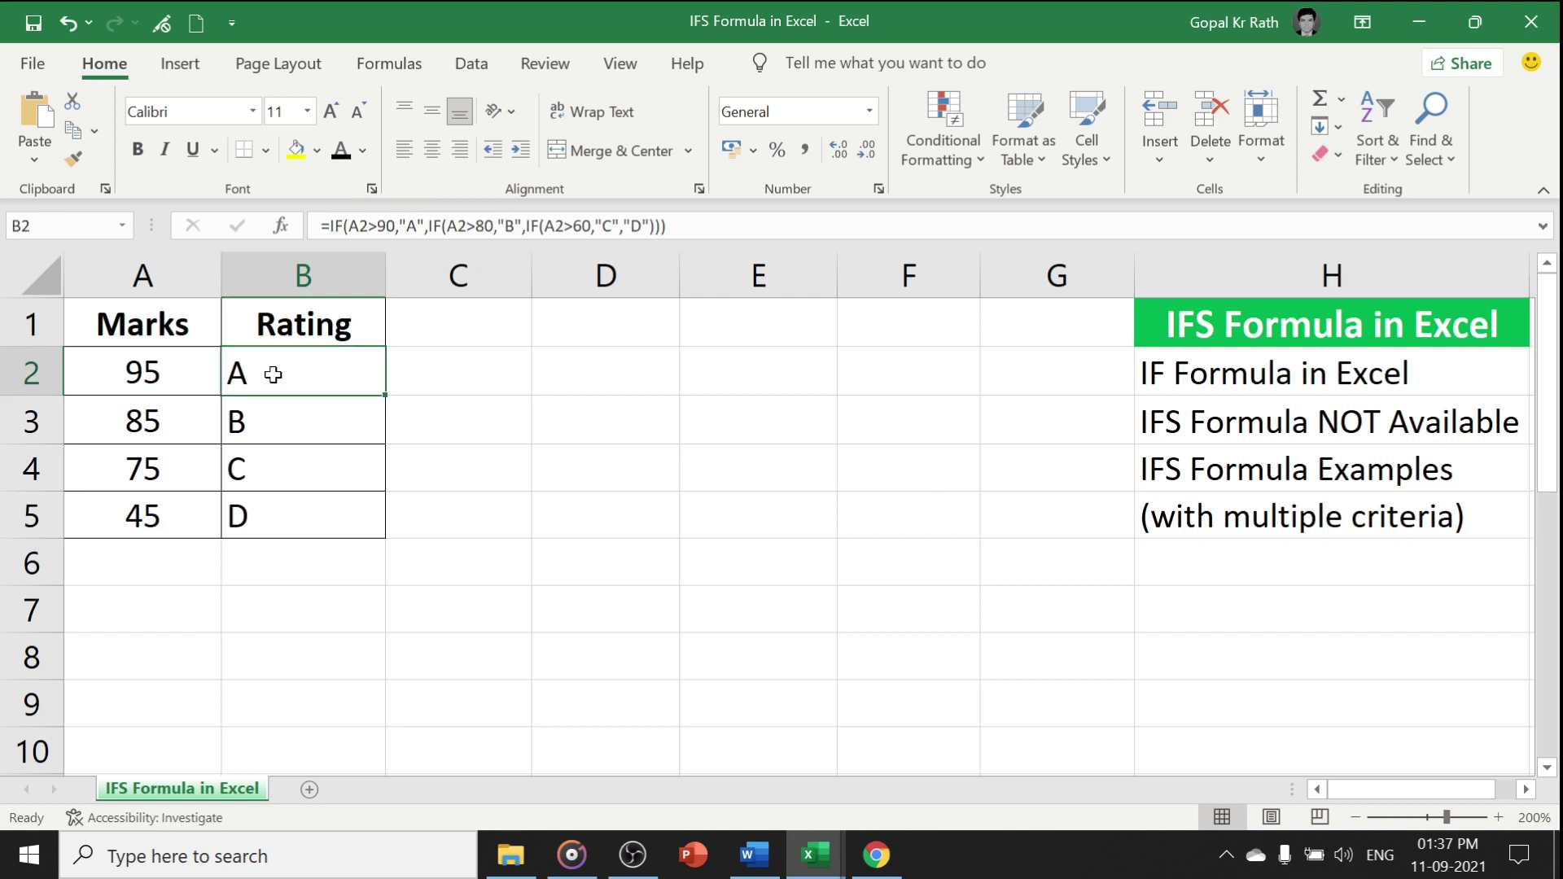
Step: Copy B2's nested IF formula text and paste it into D2 as plain text
left_click(466, 375)
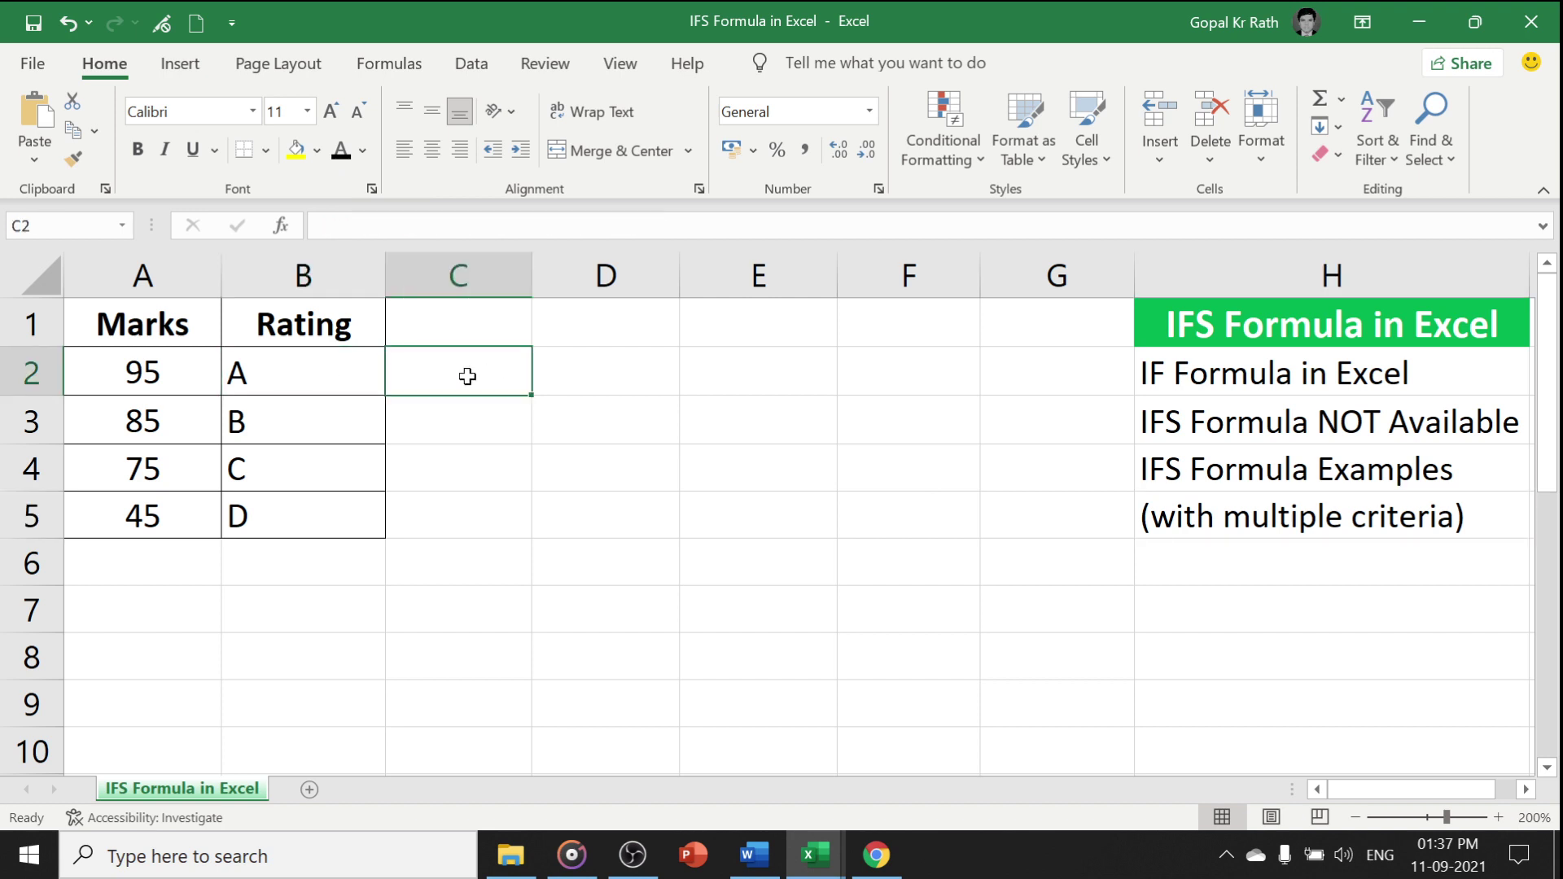
left_click(298, 376)
left_click_drag(666, 226, 320, 225)
key("Escape")
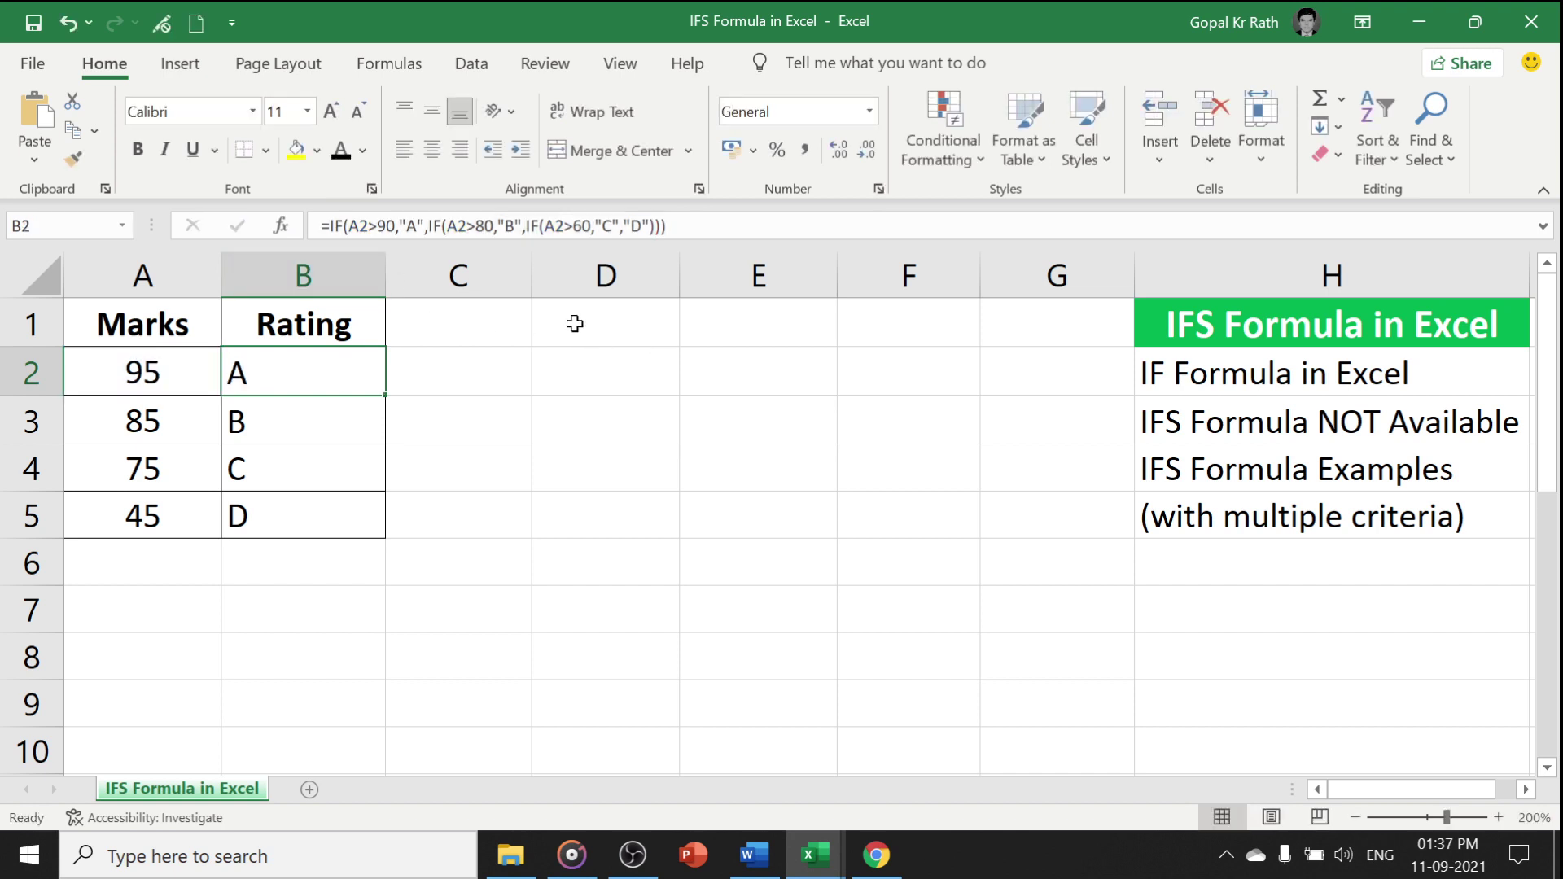
left_click(572, 325)
left_click(571, 371)
key("F2")
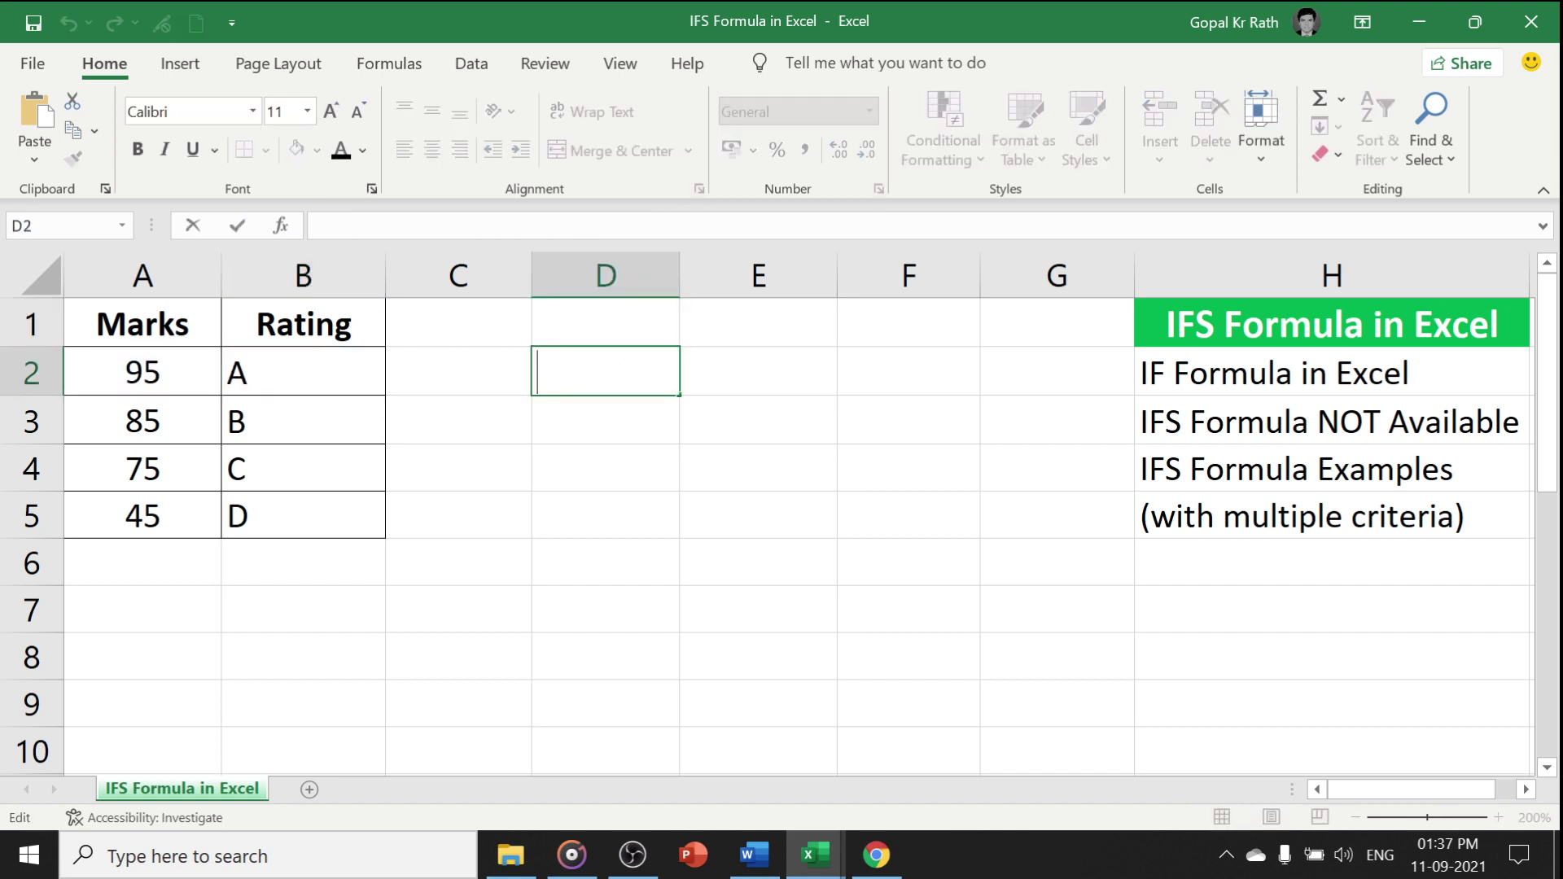
type("'=IF(A2>90,\"A\",IF(A2>80,\"B\",IF(A2>60,\"C\",\"D\")))")
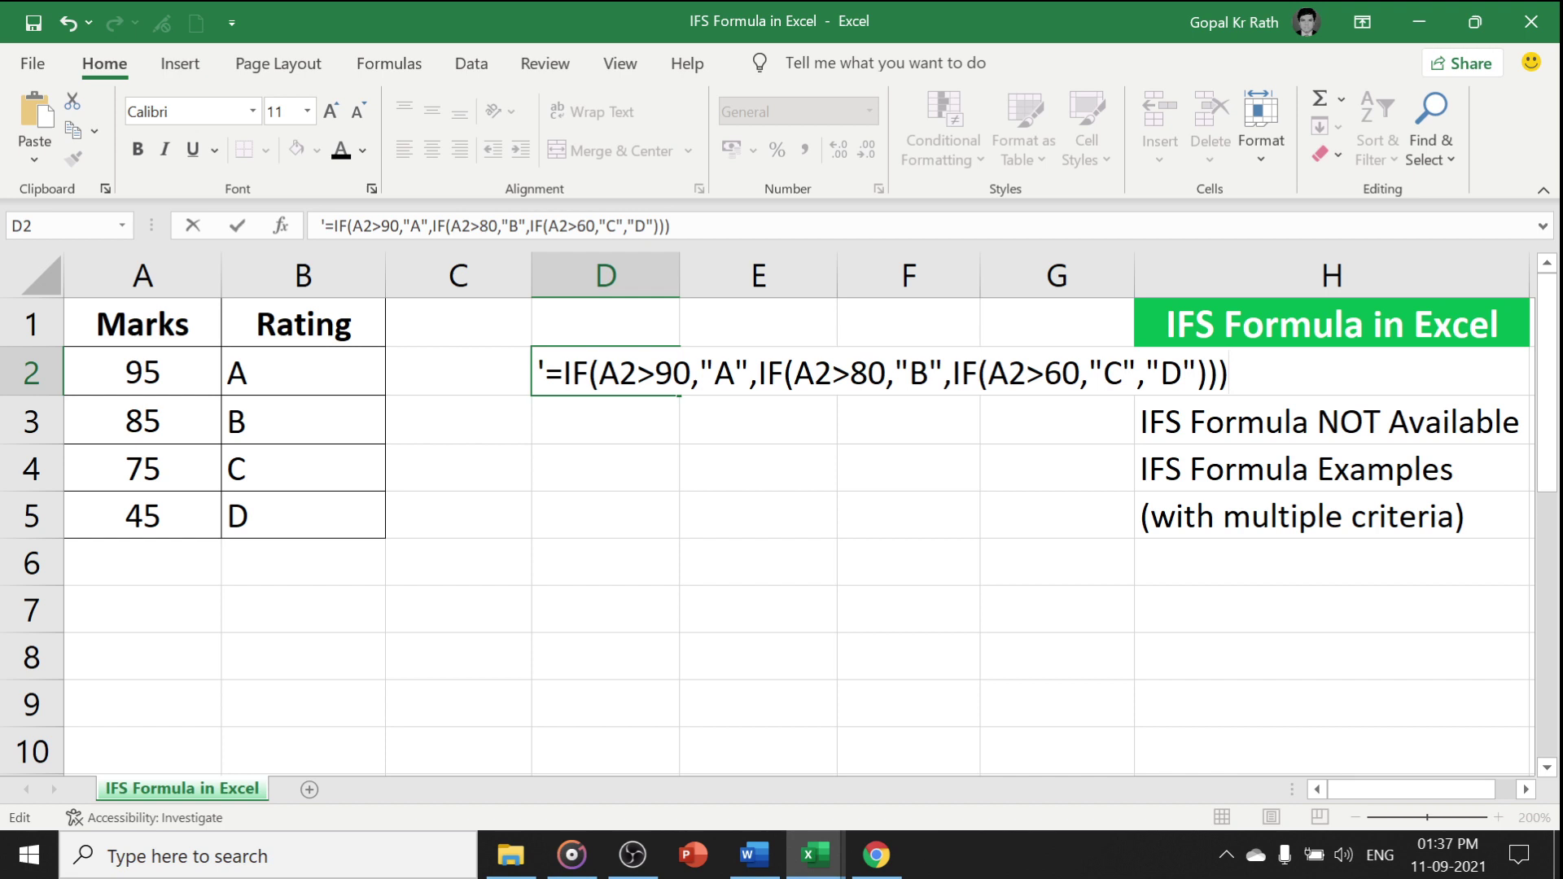
key("Return")
Step: Cut the formula text from D2 and paste it into C2
left_click(570, 372)
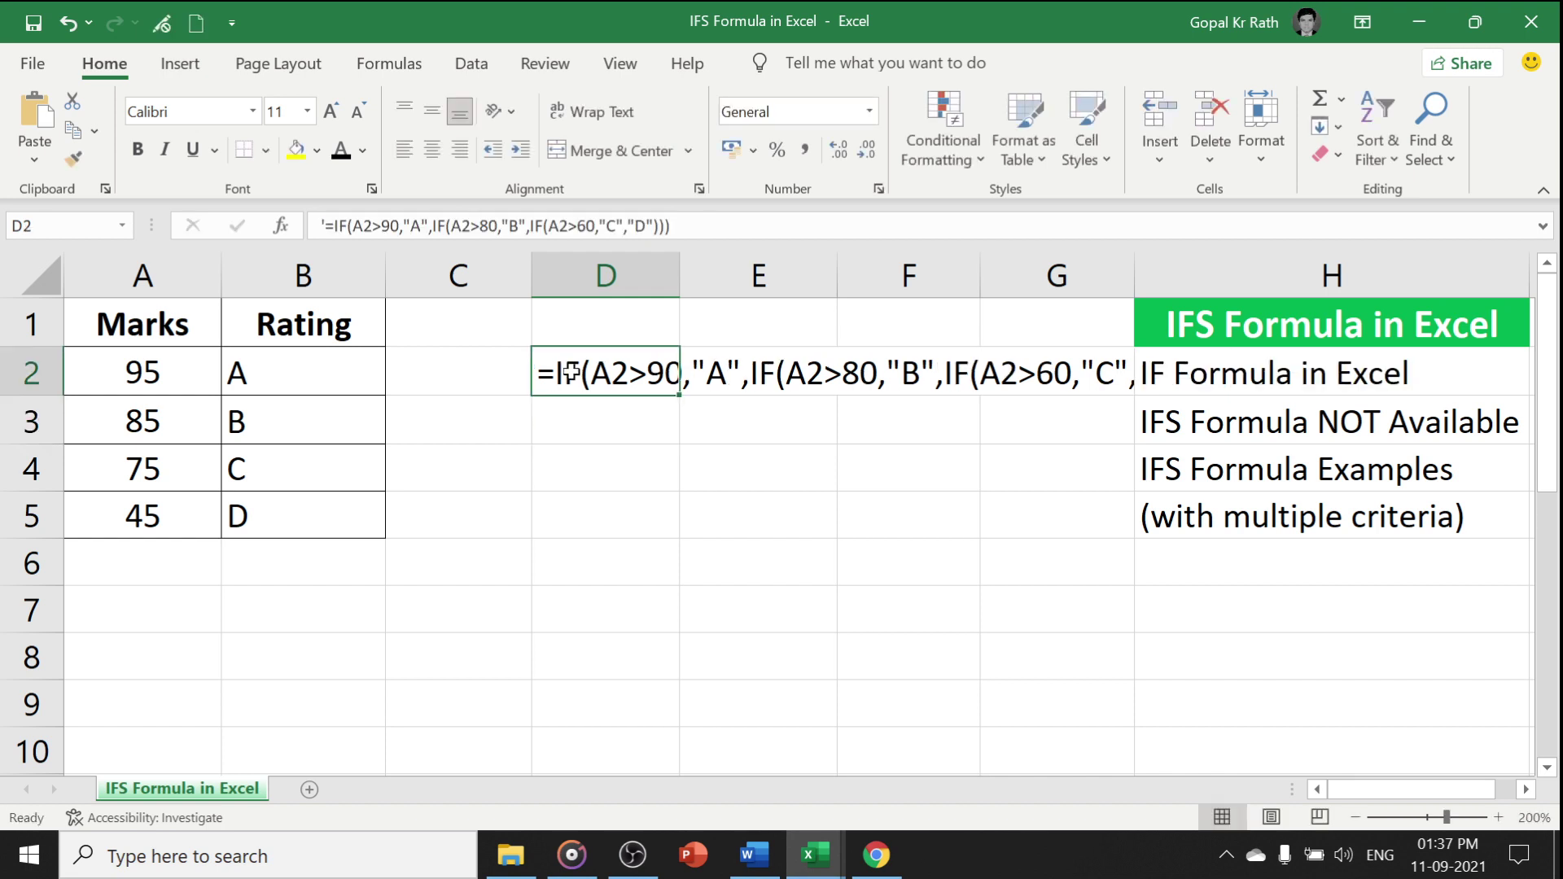
key("ctrl+x")
key("Left")
key("ctrl+v")
key("Down")
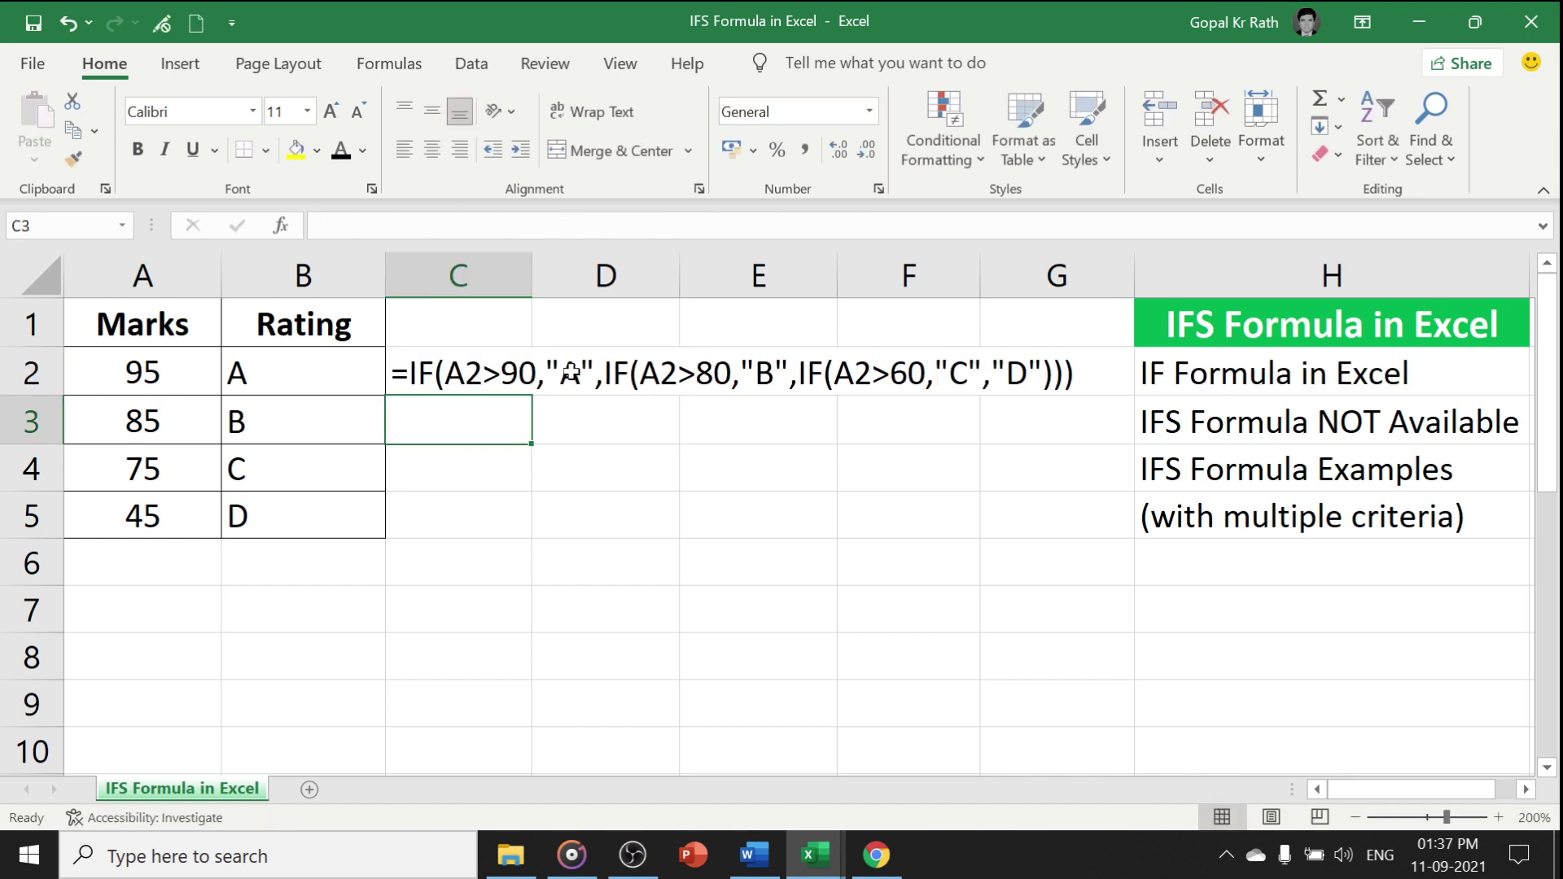
Step: Move the formula text from C2 up into C1, leaving C2 empty
left_click(469, 374)
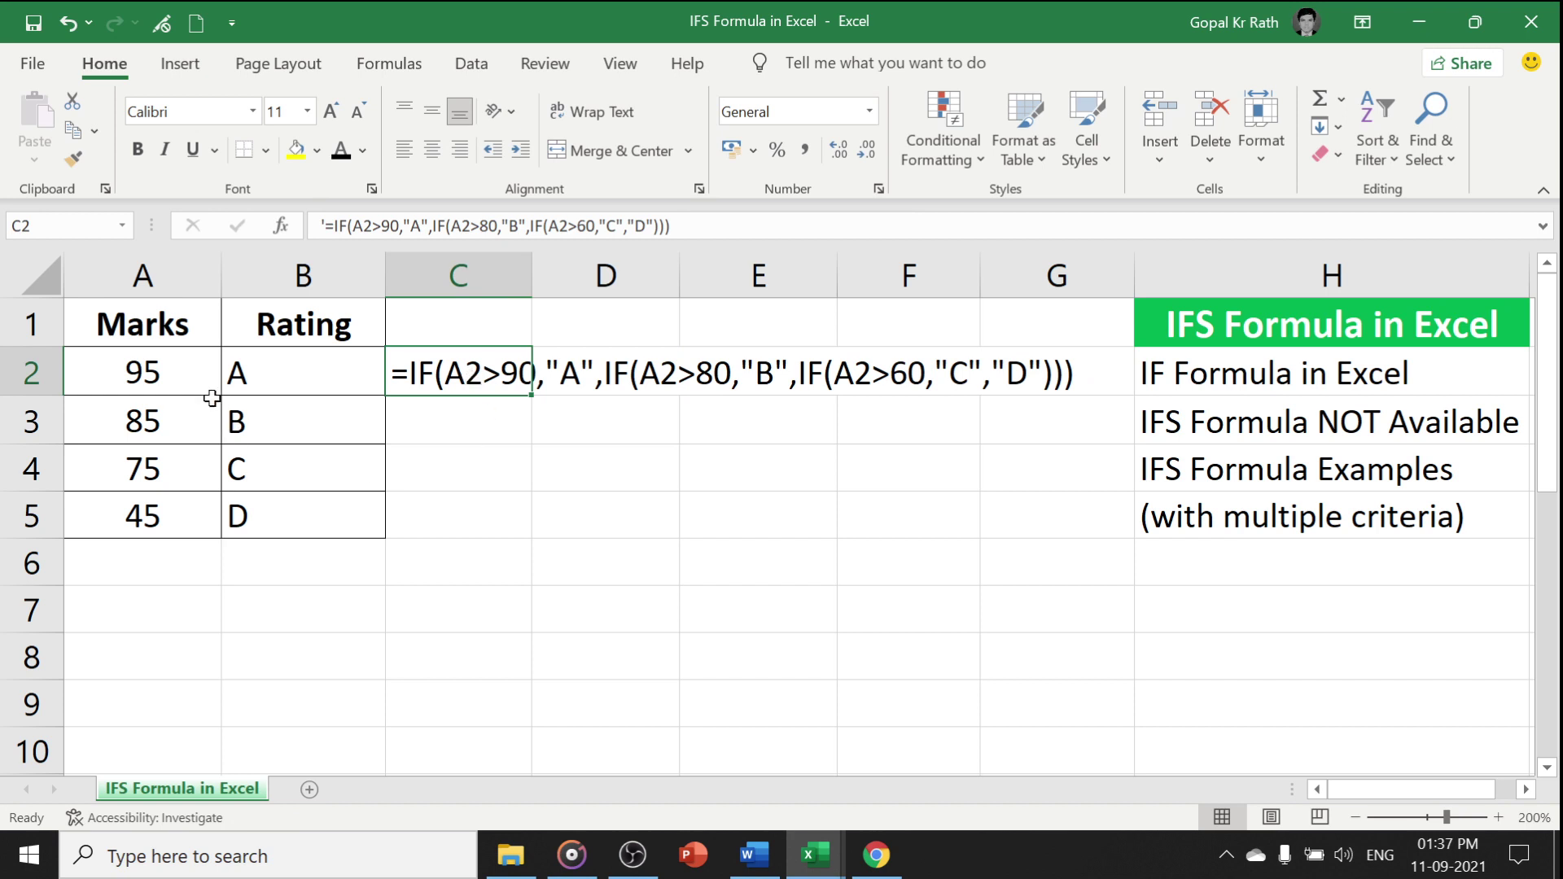
left_click(275, 376)
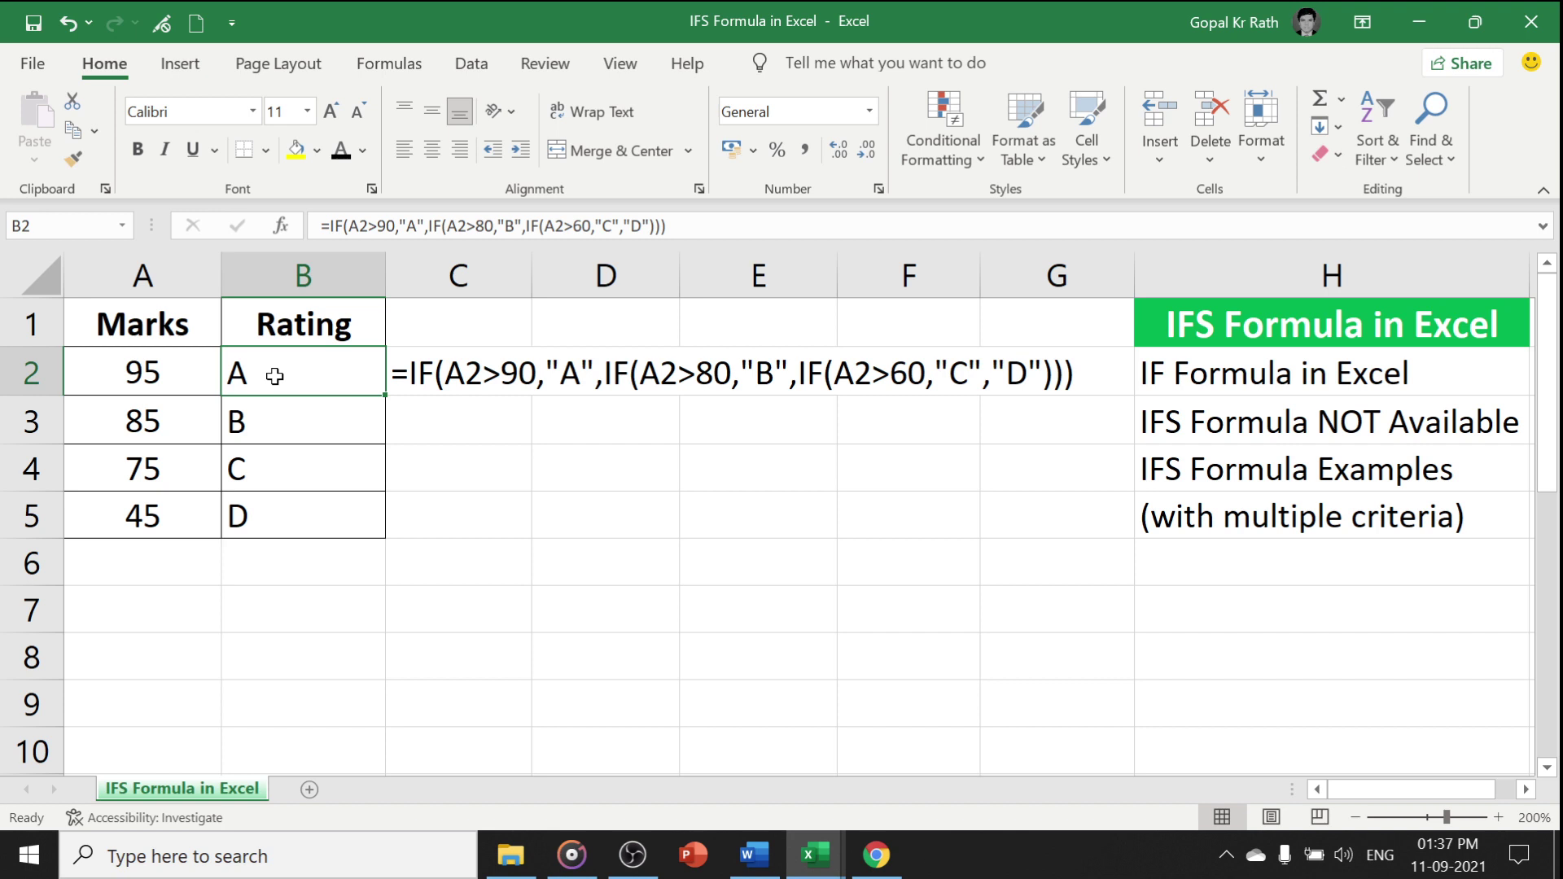
type("=")
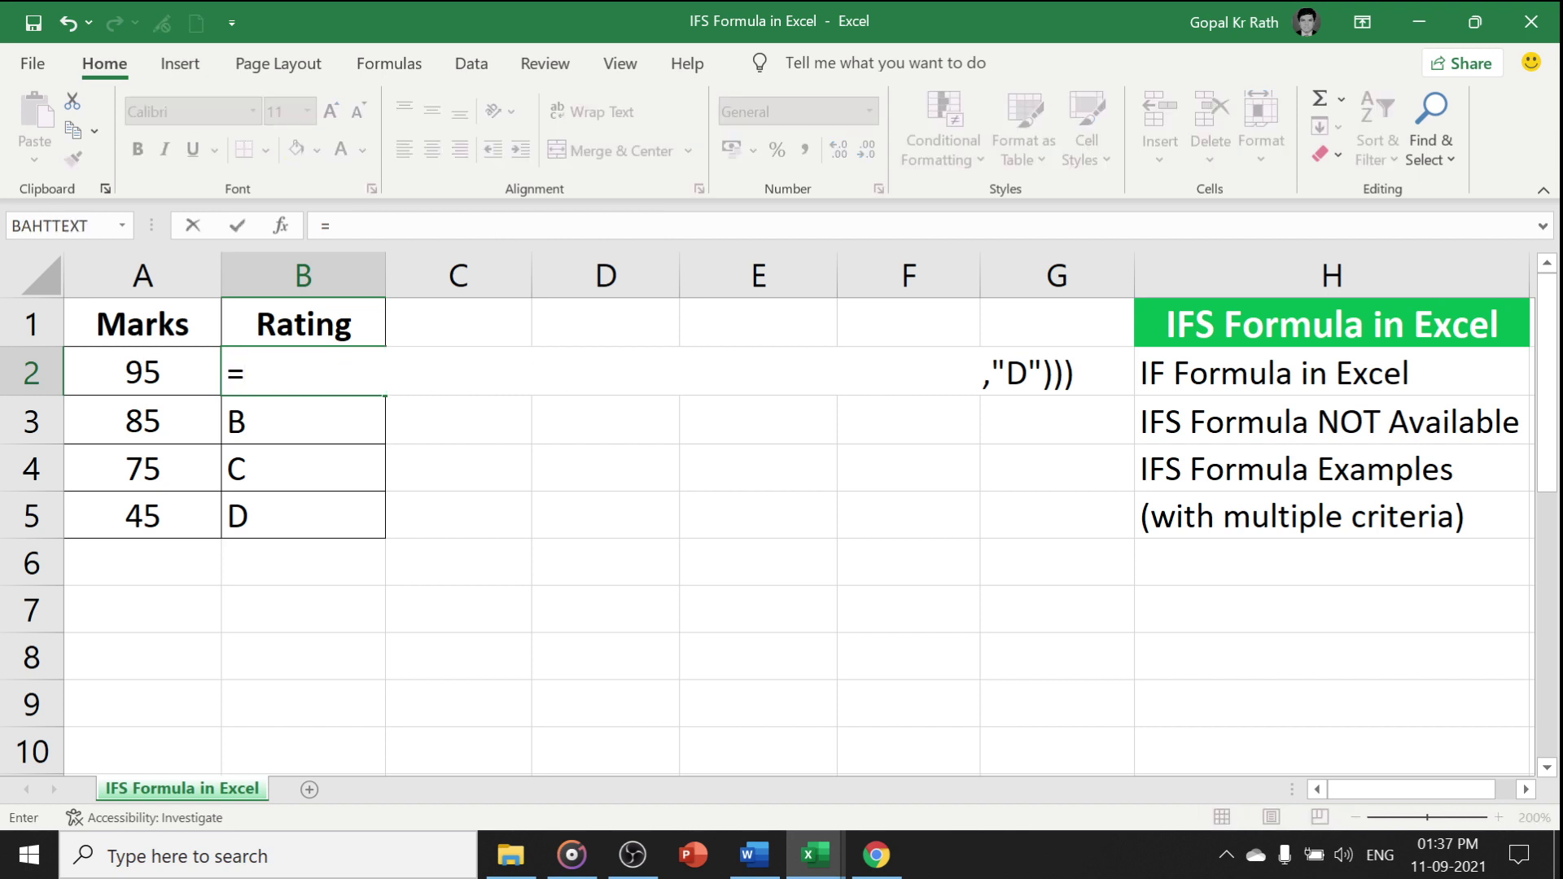
key("Escape")
left_click(461, 372)
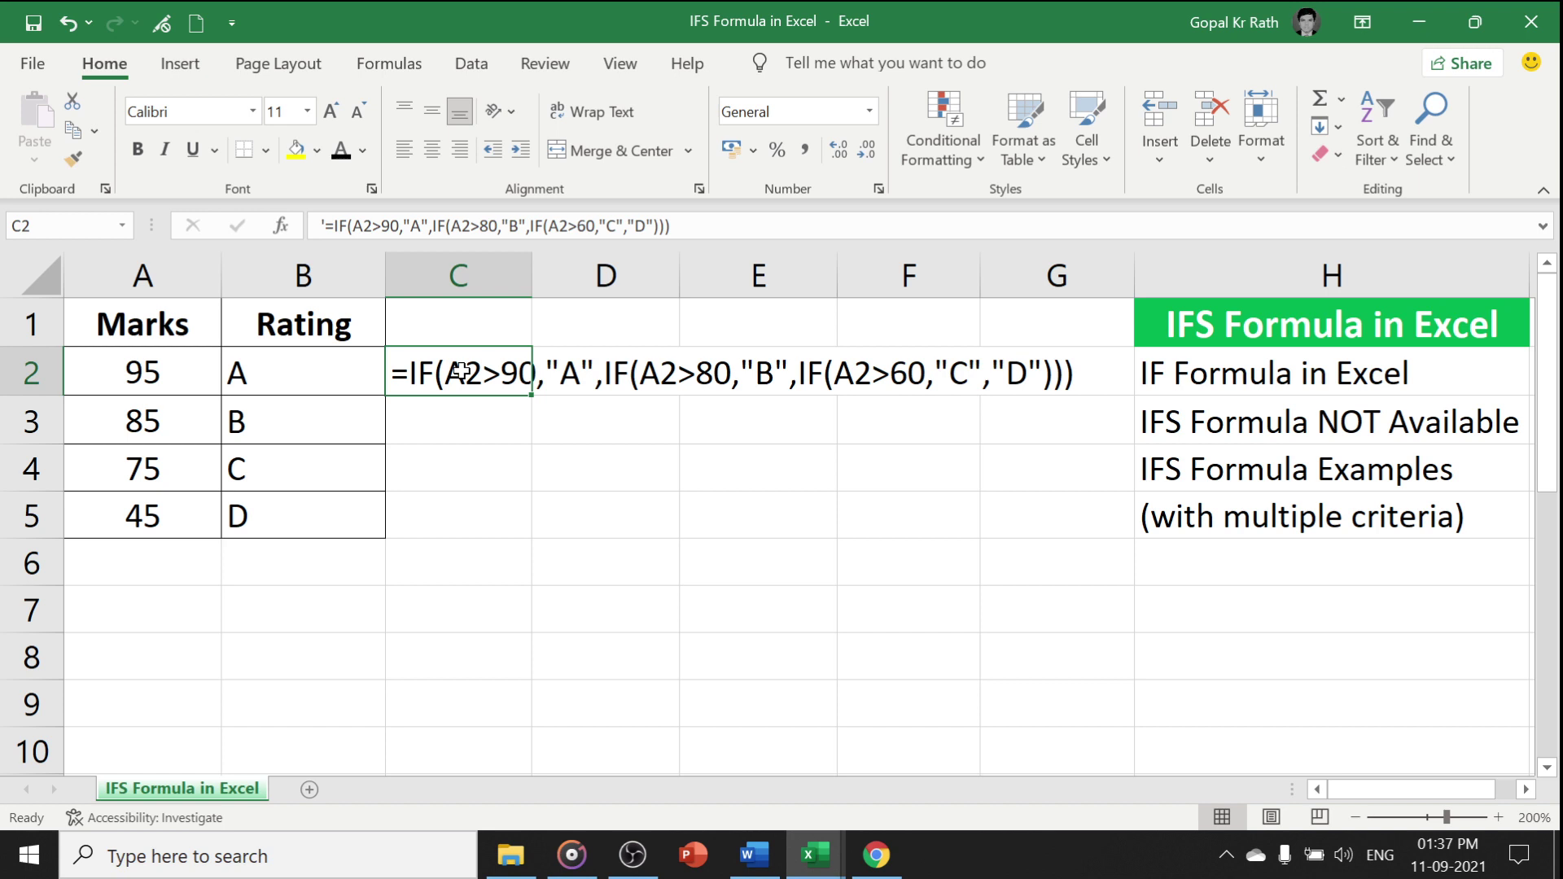
key("ctrl+c")
key("Up")
key("ctrl+v")
key("Down")
key("Delete")
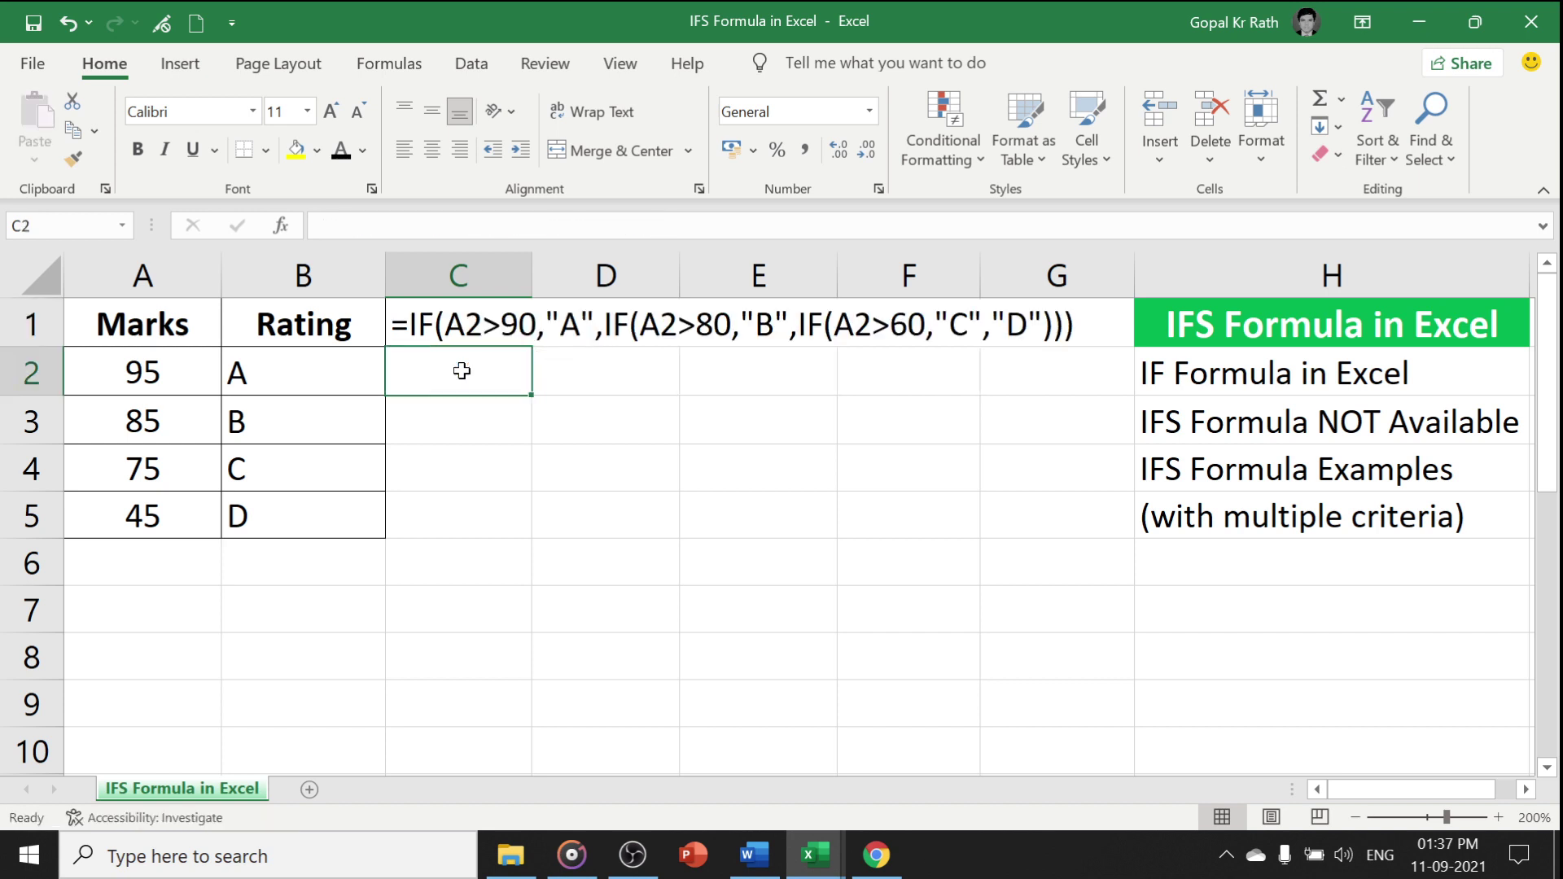
key("Left")
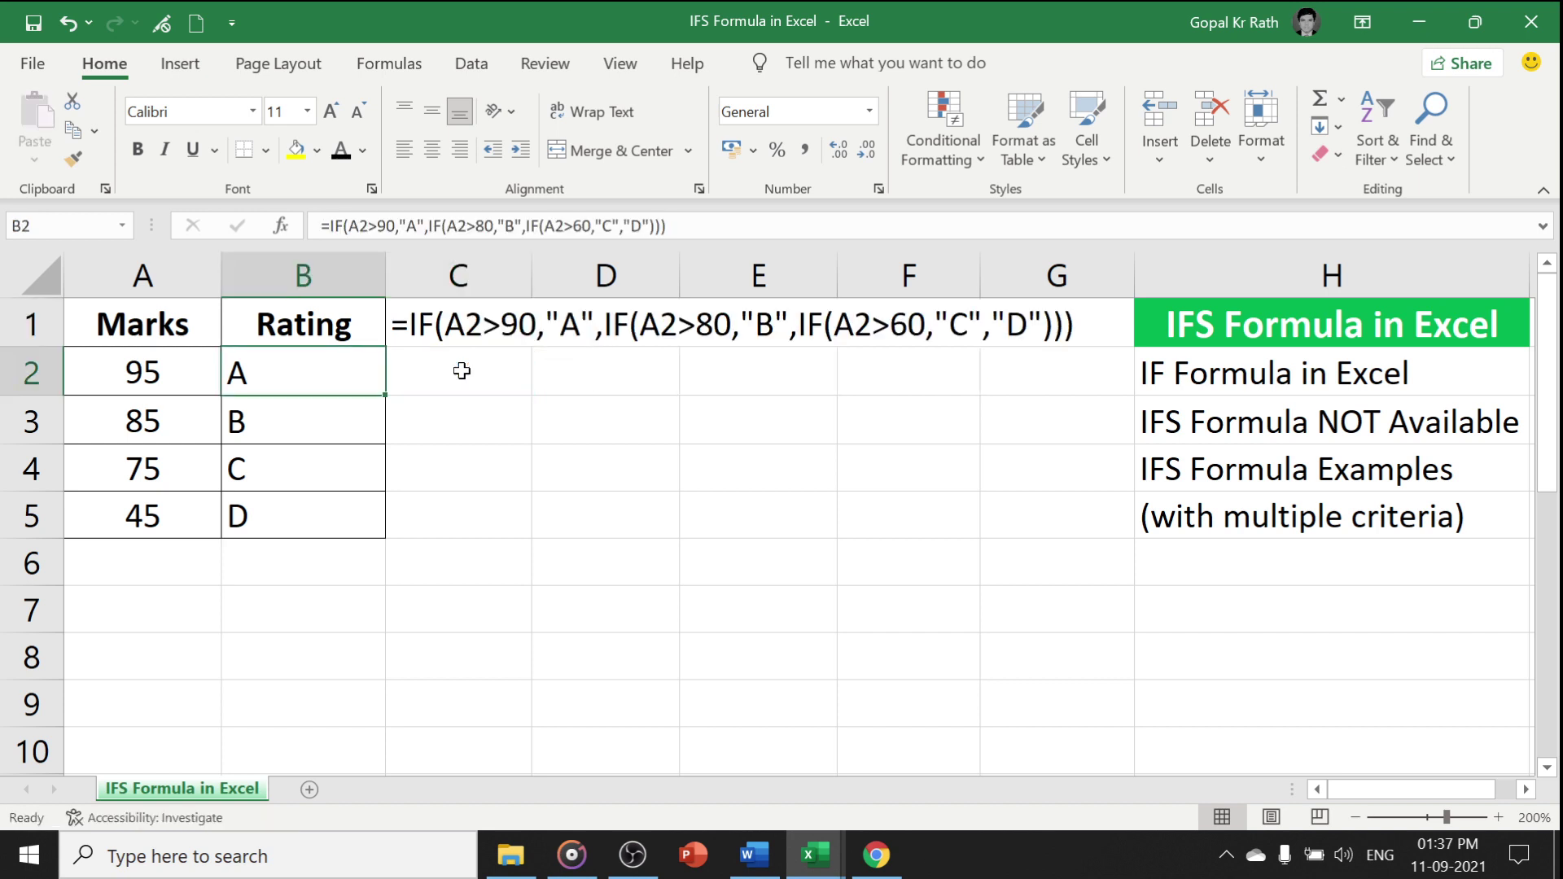
Step: Start an IFS formula in B2 with the first condition A2>90,"A"
type("=if")
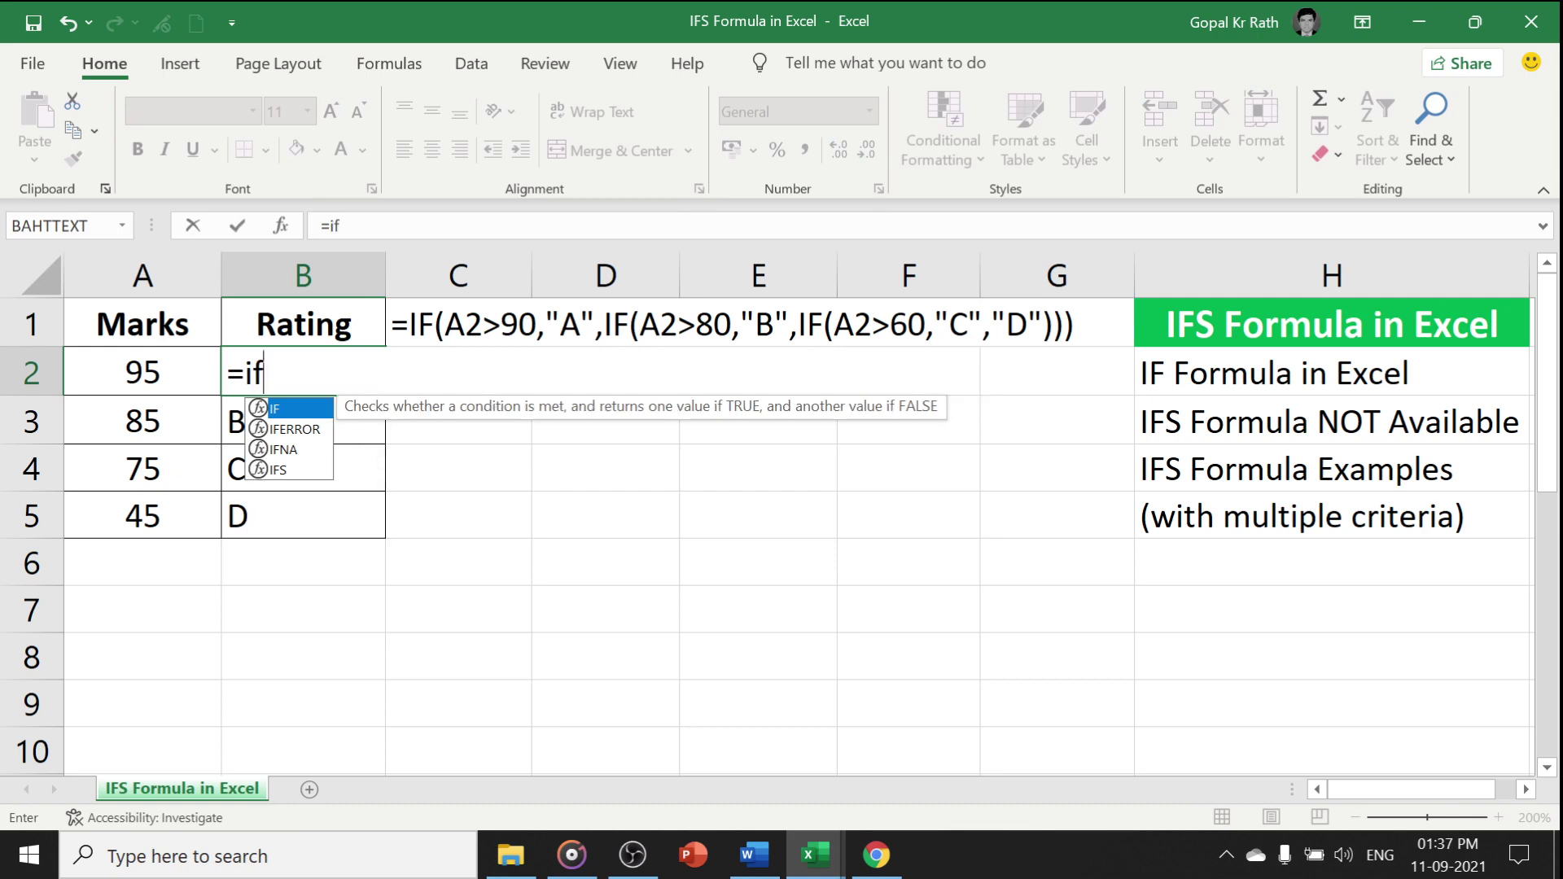
type("s")
key("Tab")
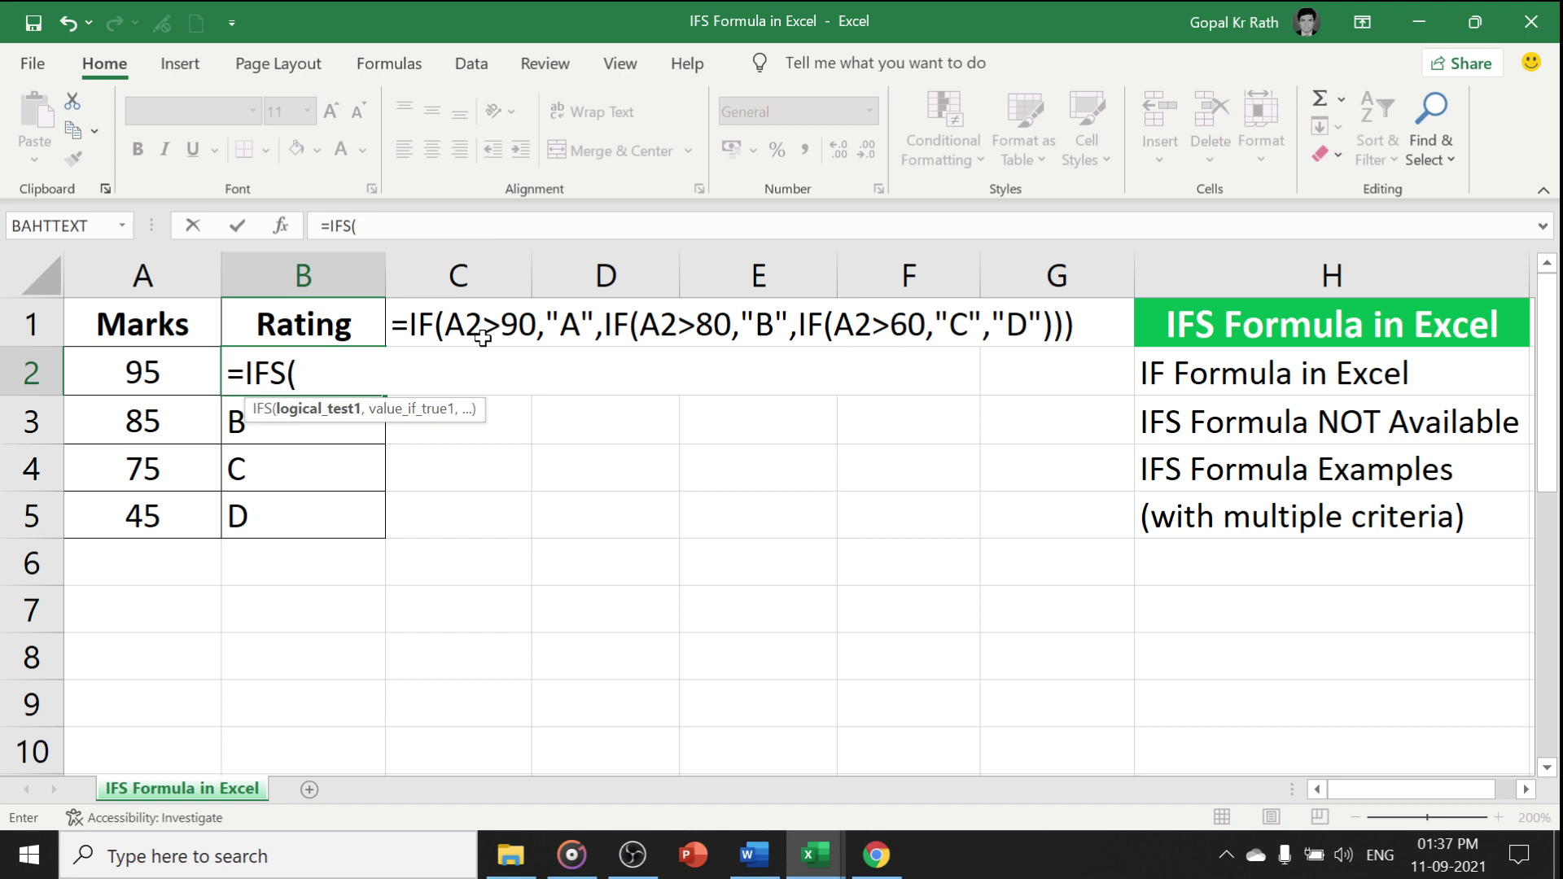
left_click(450, 323)
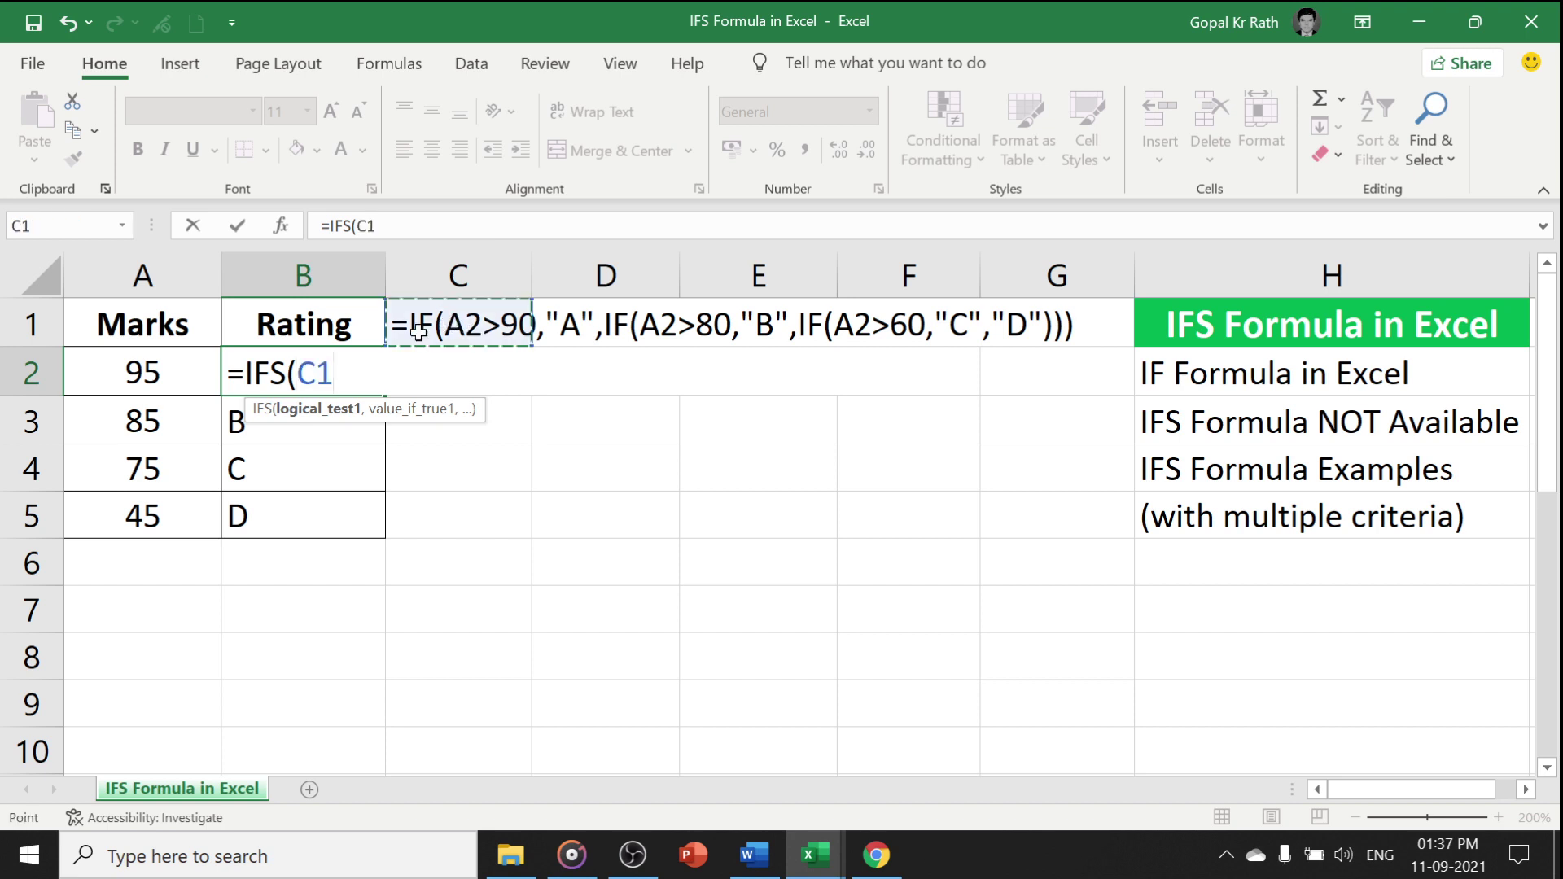
key("BackSpace")
key("BackSpace")
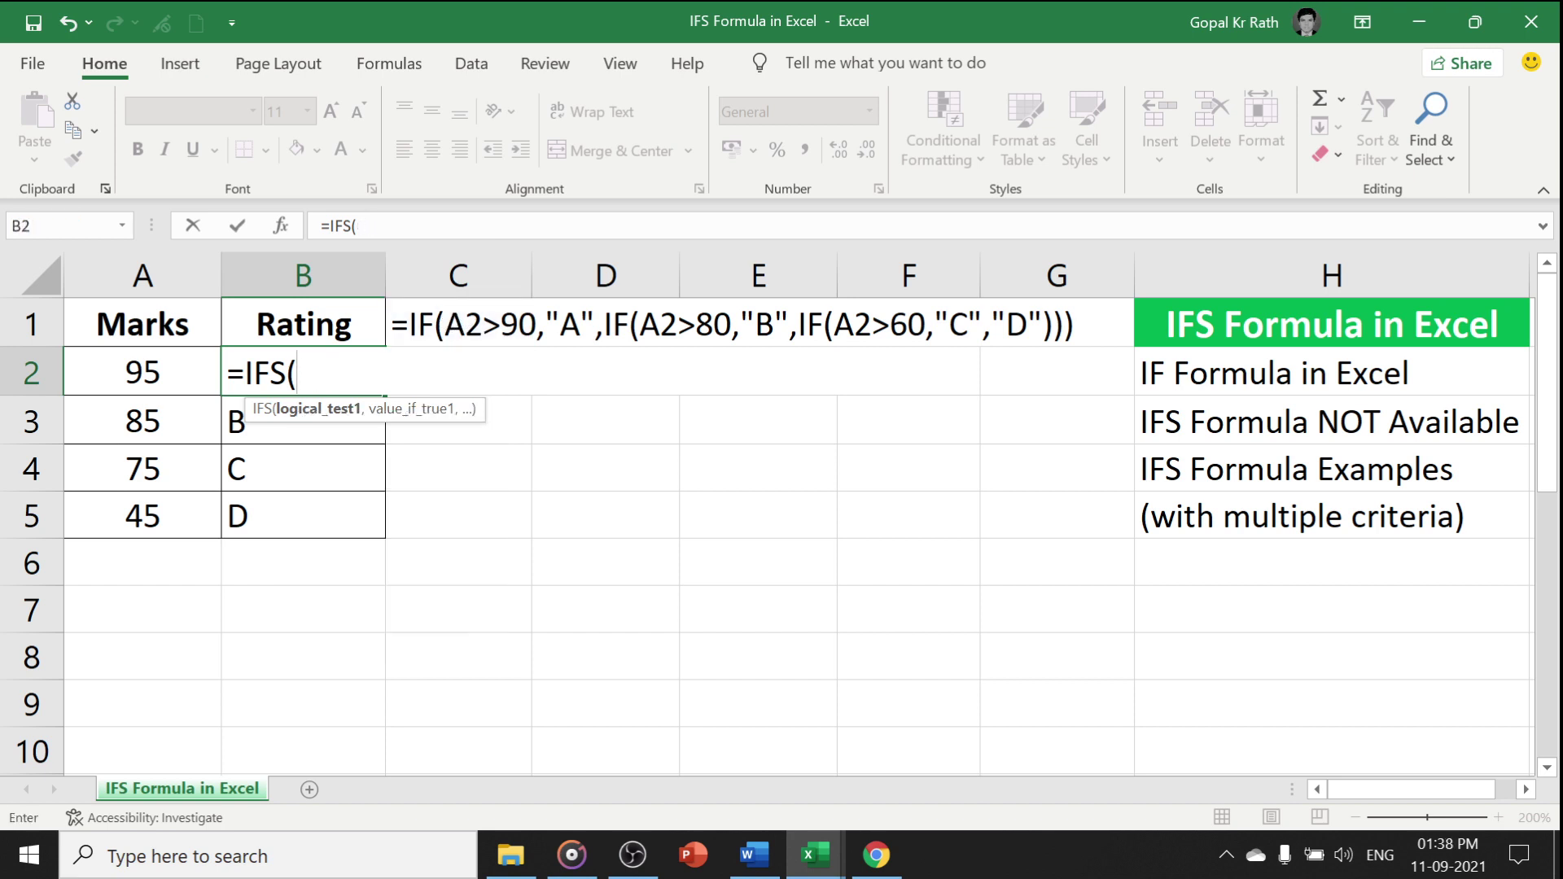
left_click(151, 373)
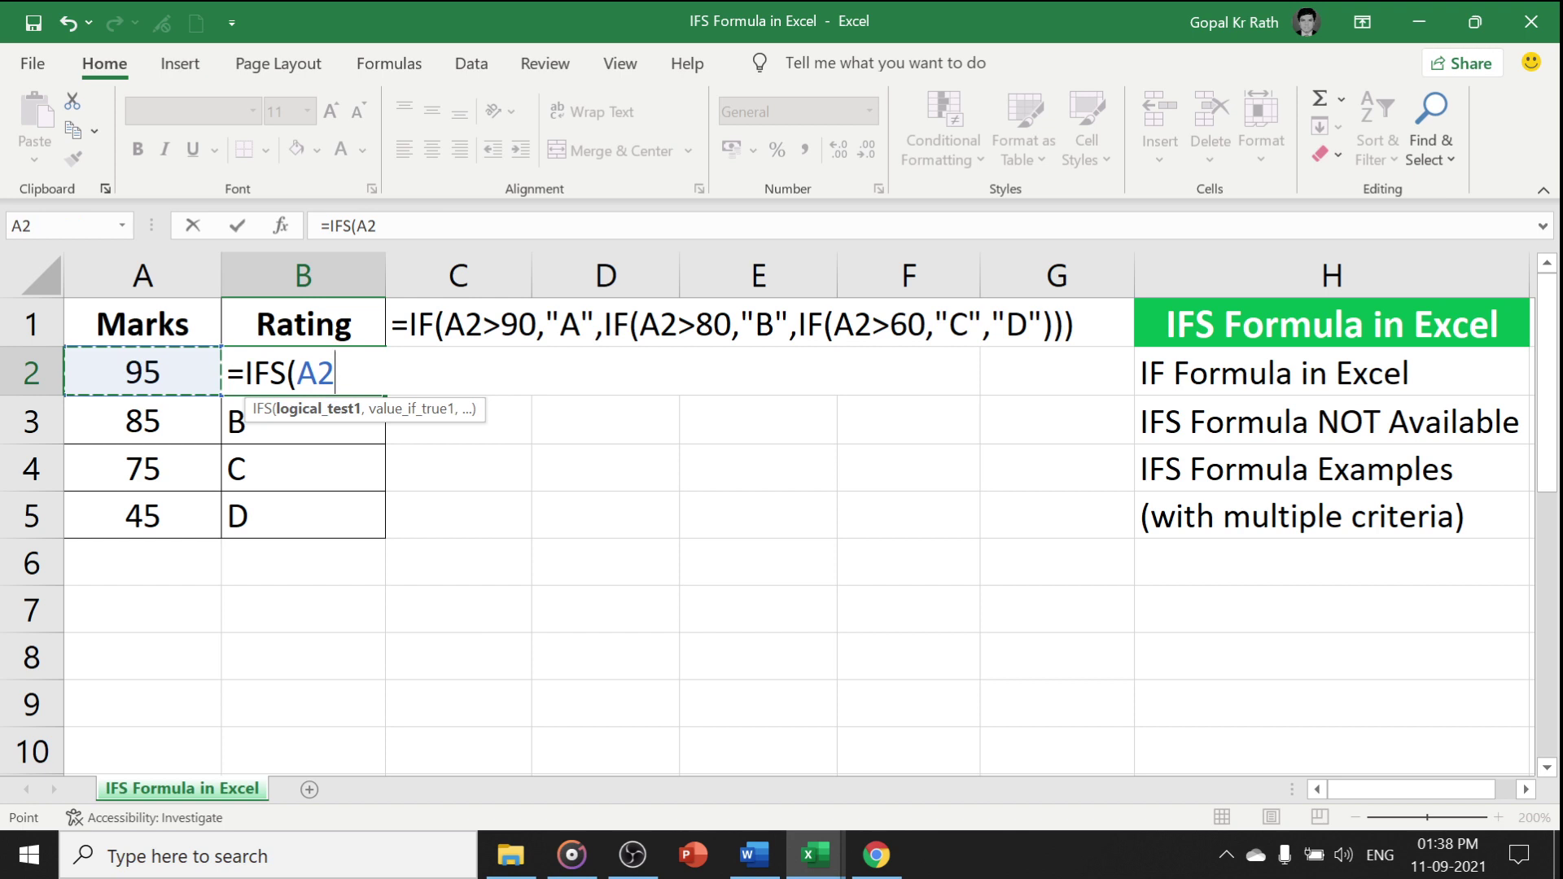
type(">90")
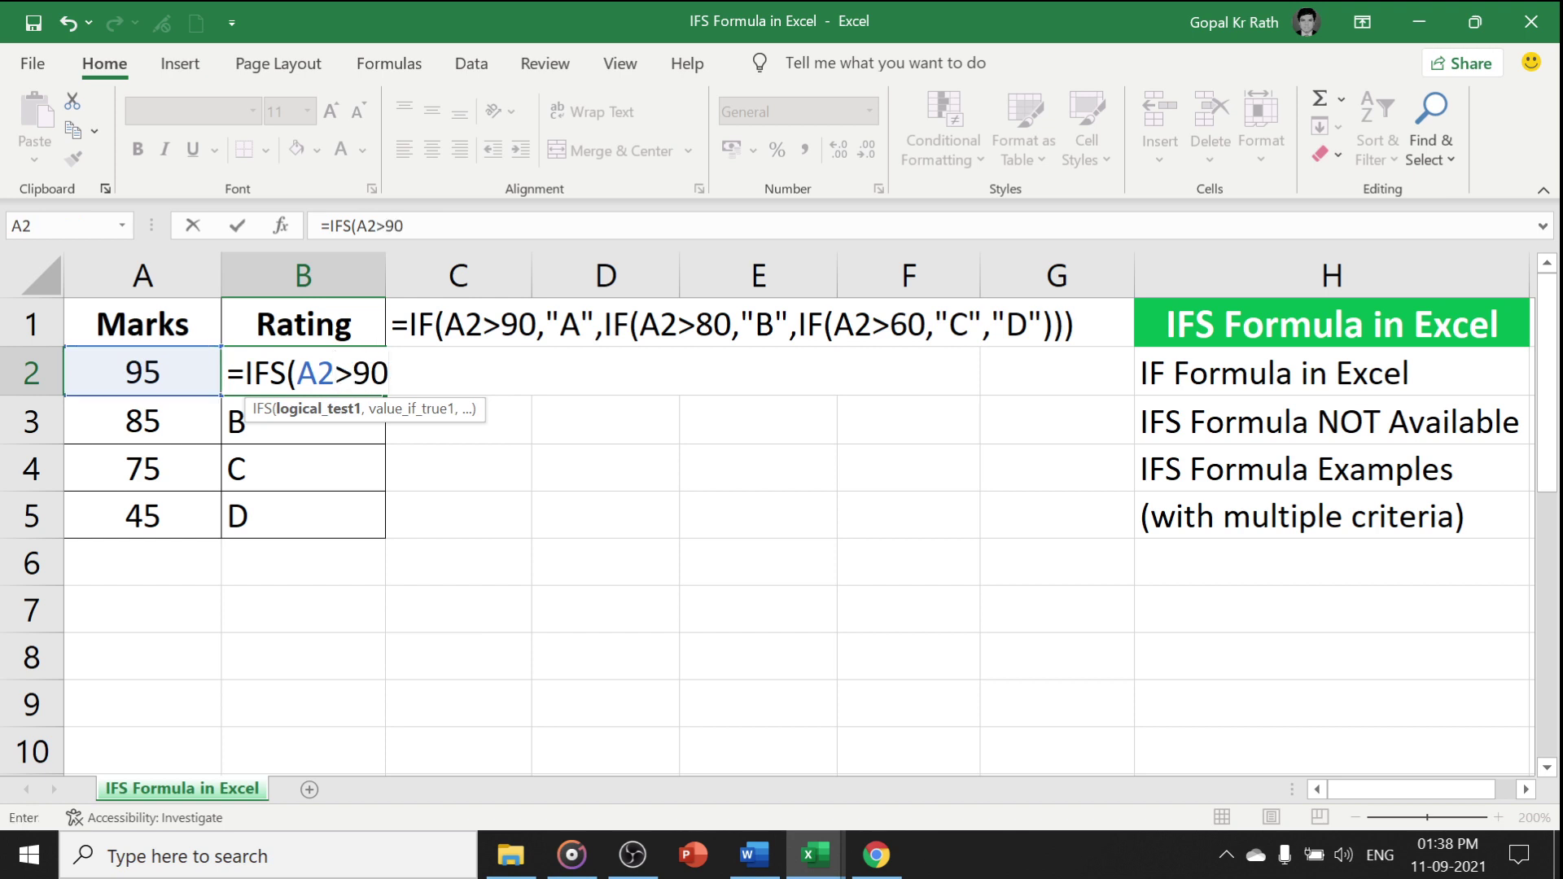
type(",\"A\"")
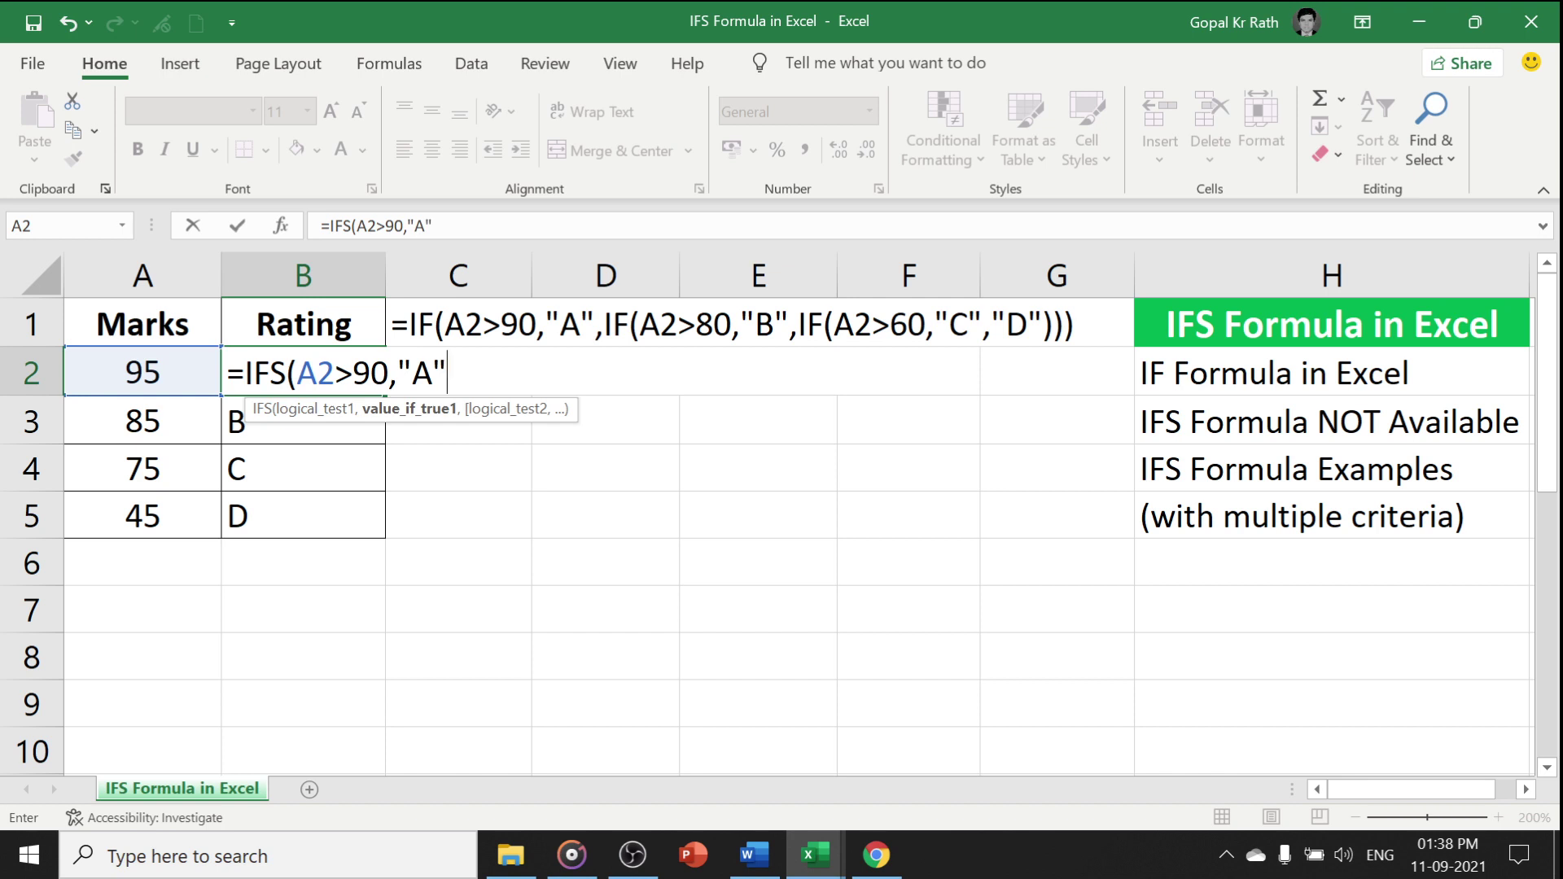
type(",")
Step: Add A2>80,"B", A2>60,"C", A2<=60,"D" and fill the IFS formula down to B5
left_click_drag(296, 373, 352, 373)
left_click(456, 373)
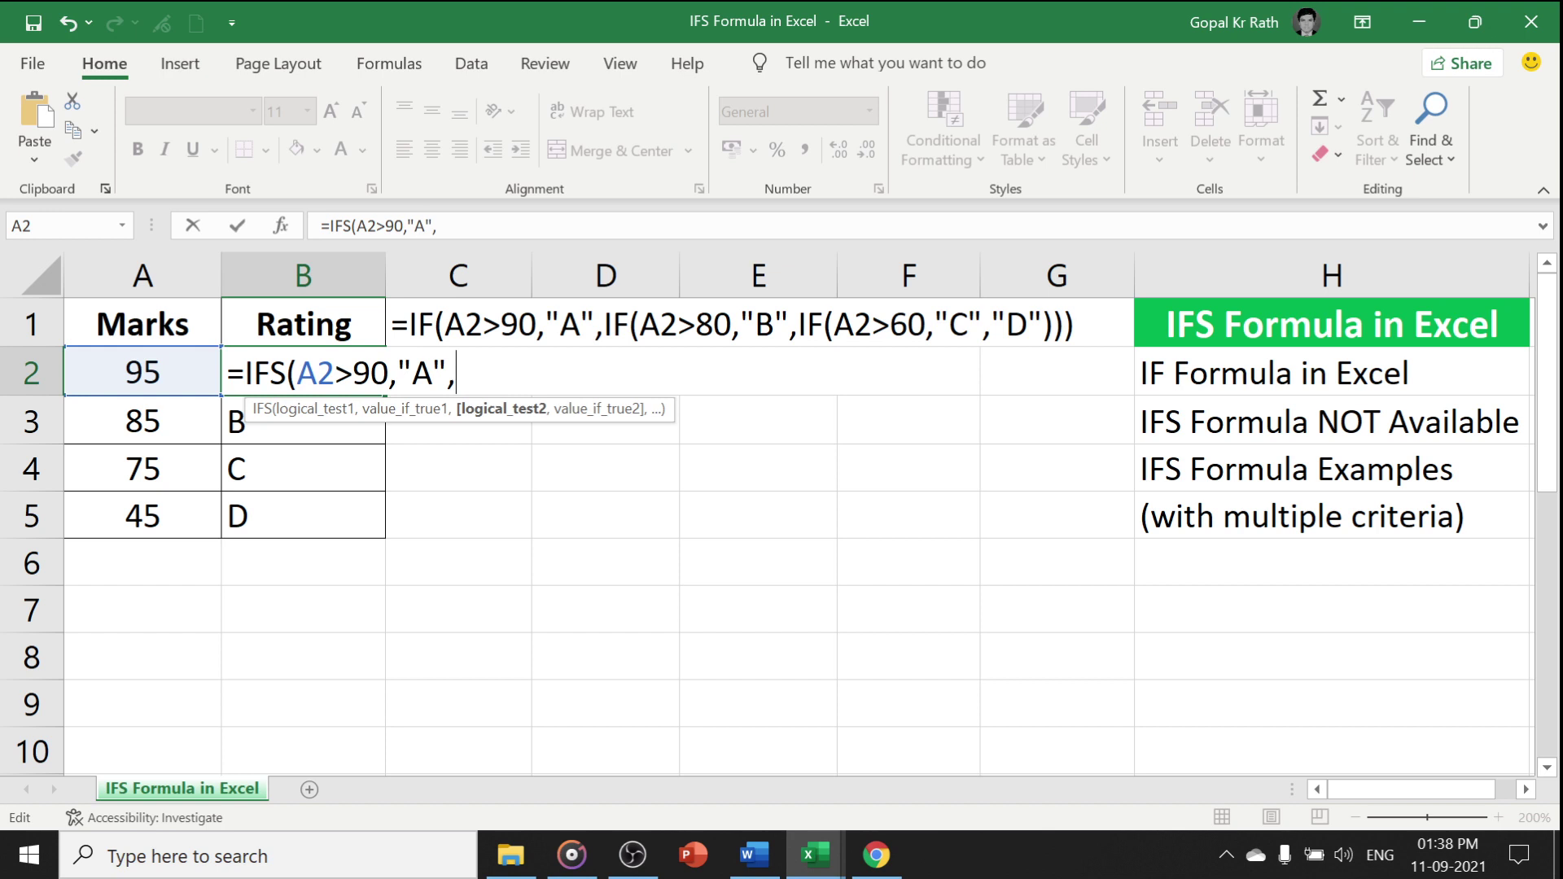
type("A2>80")
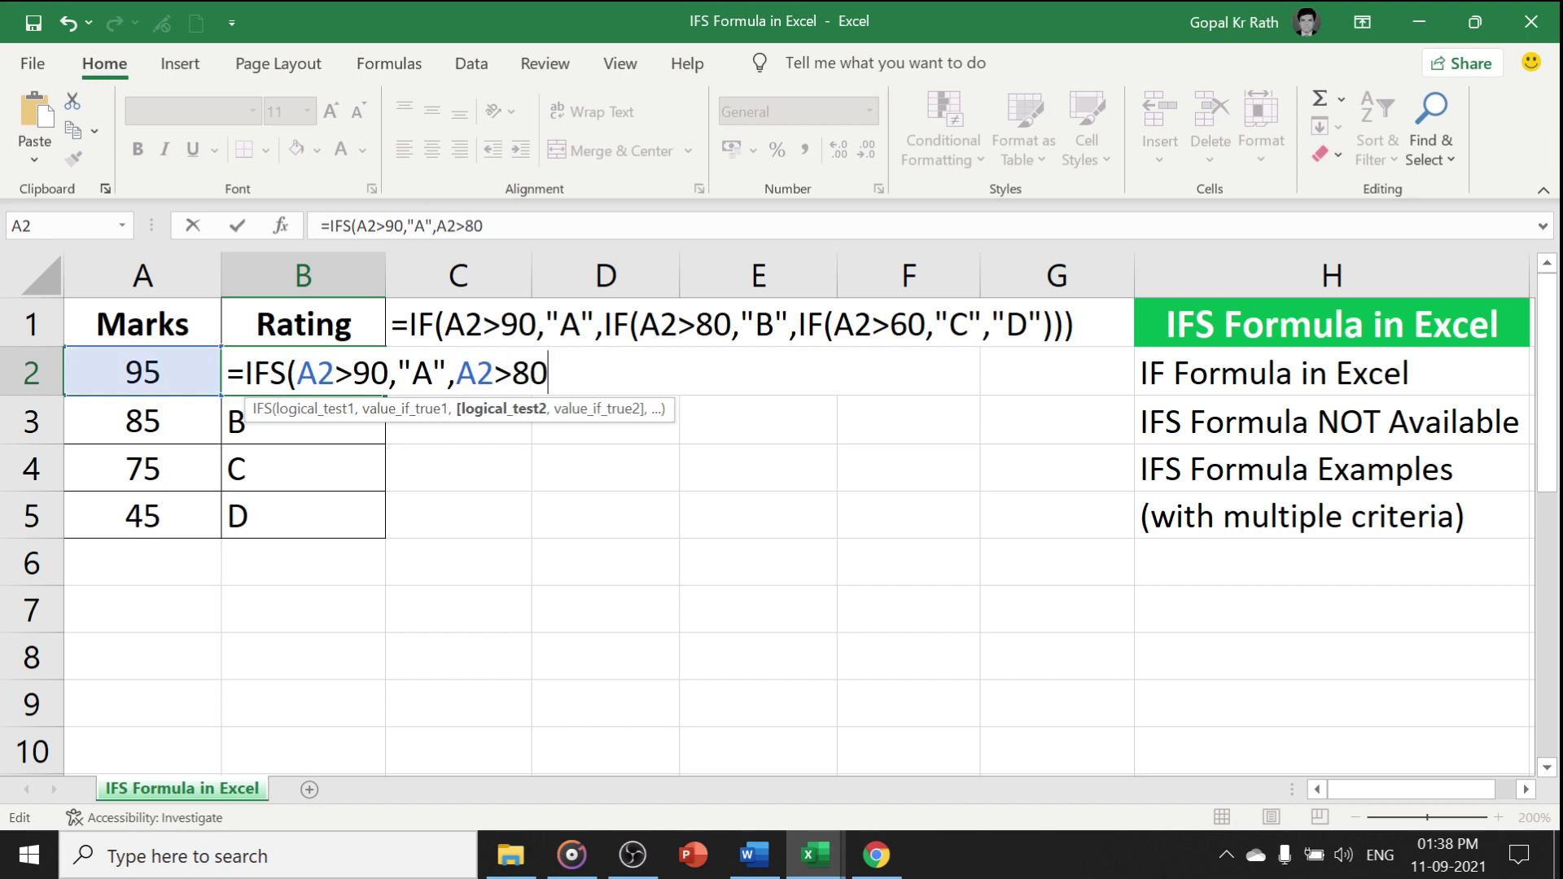
type(",\"B")
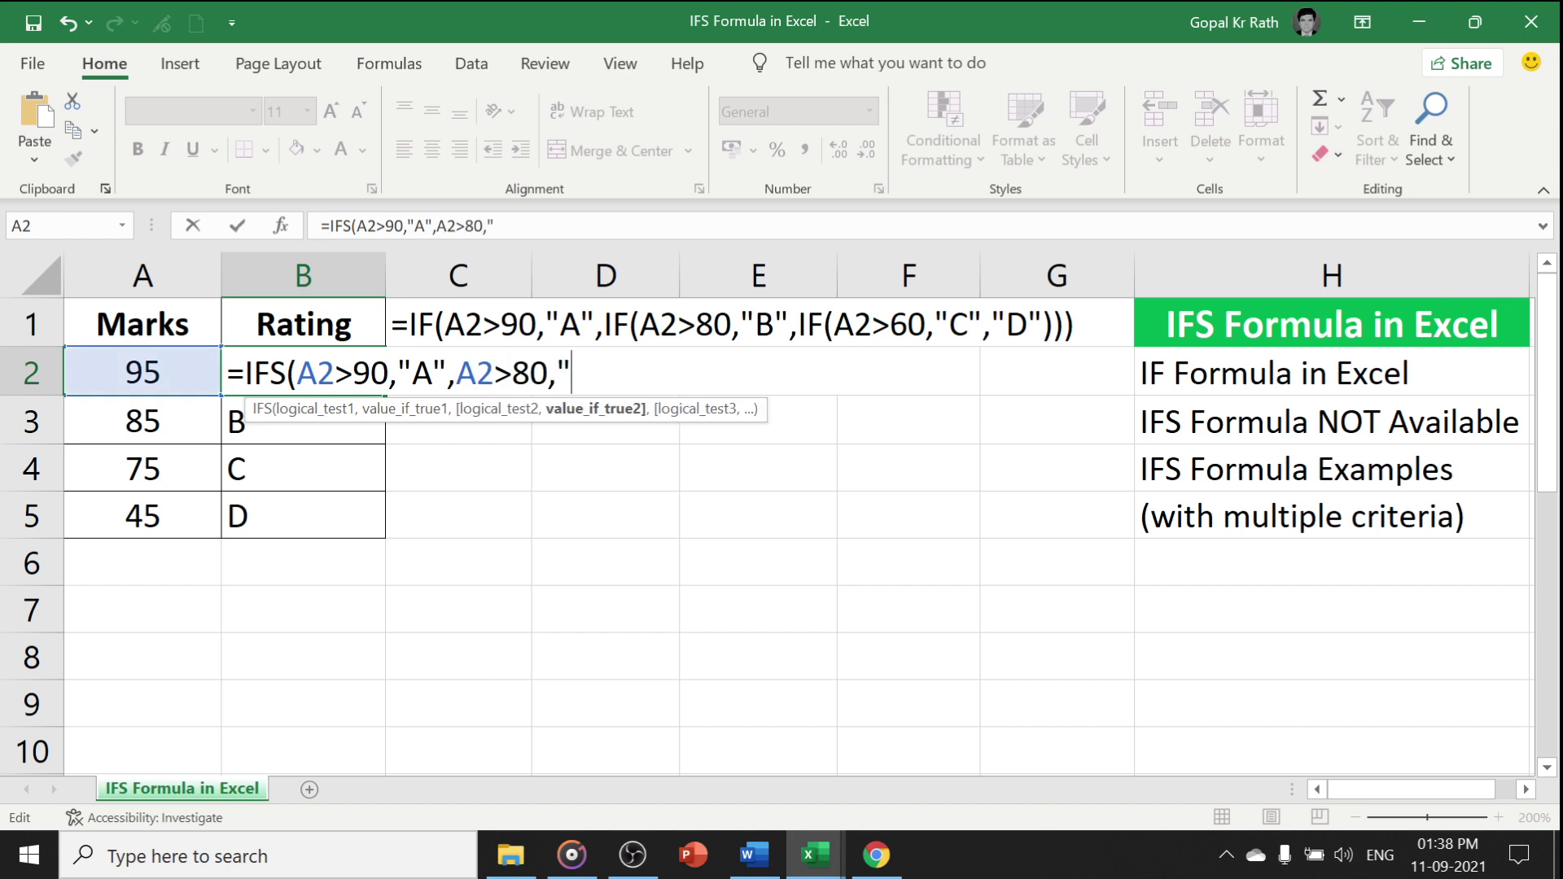
type("\",A2>")
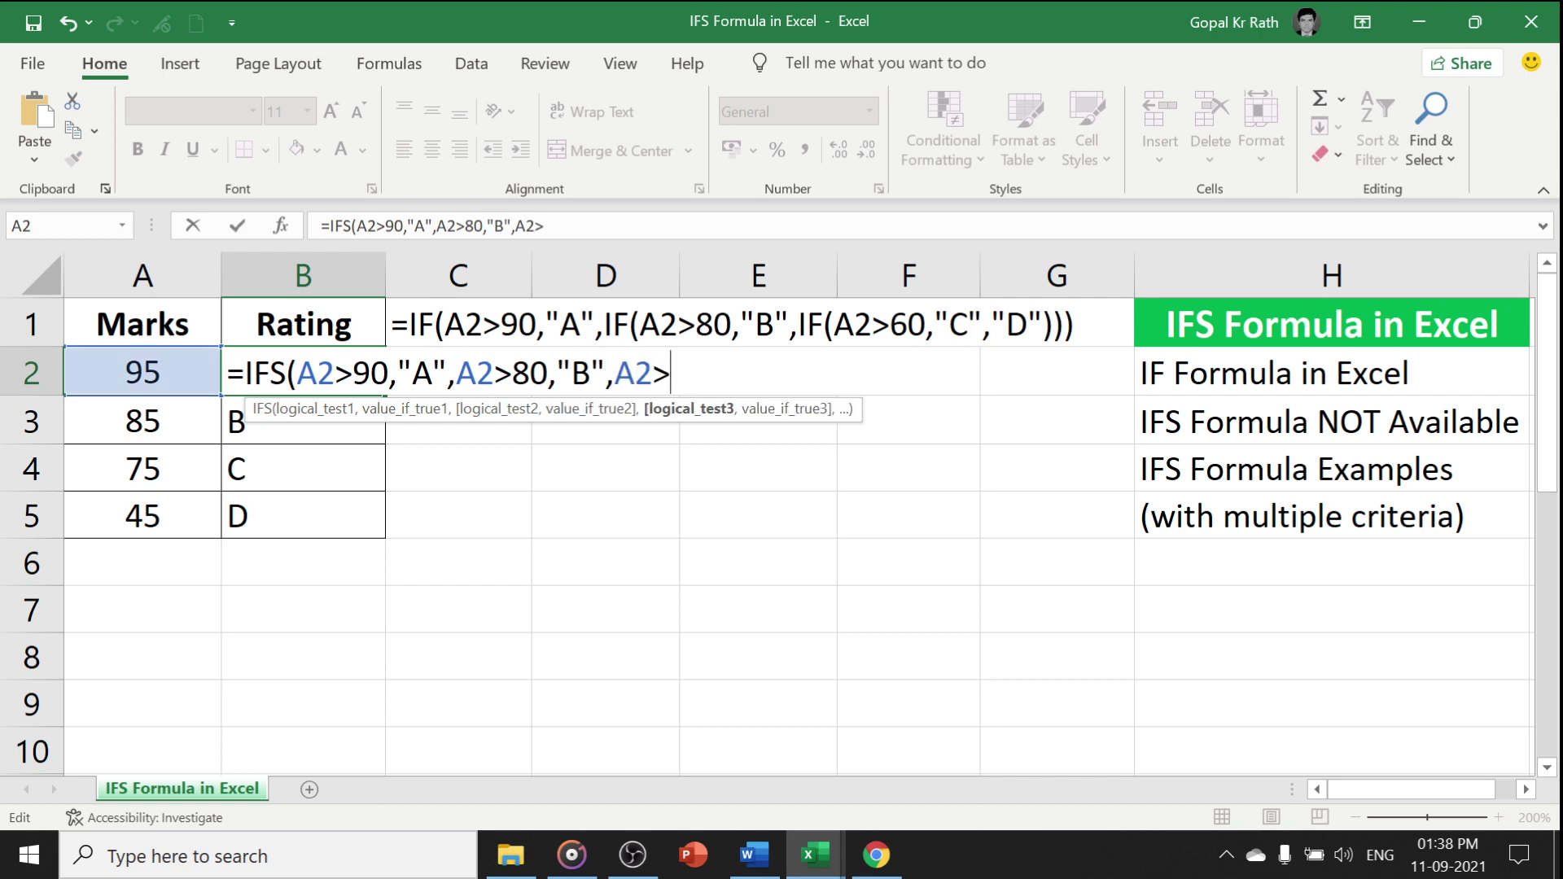
type("60,\"C")
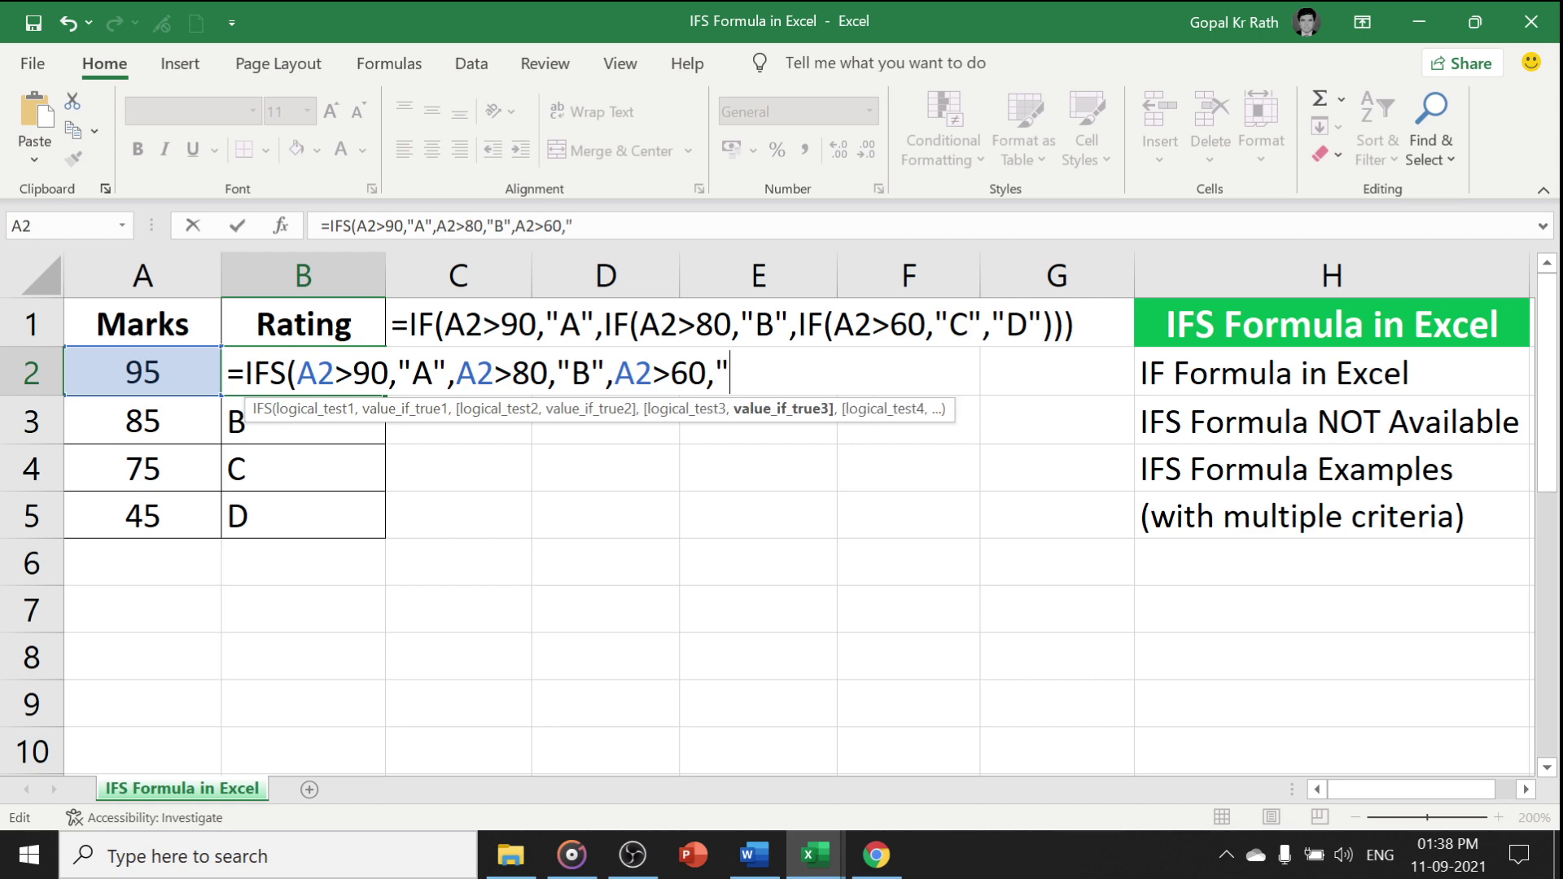
type("\",")
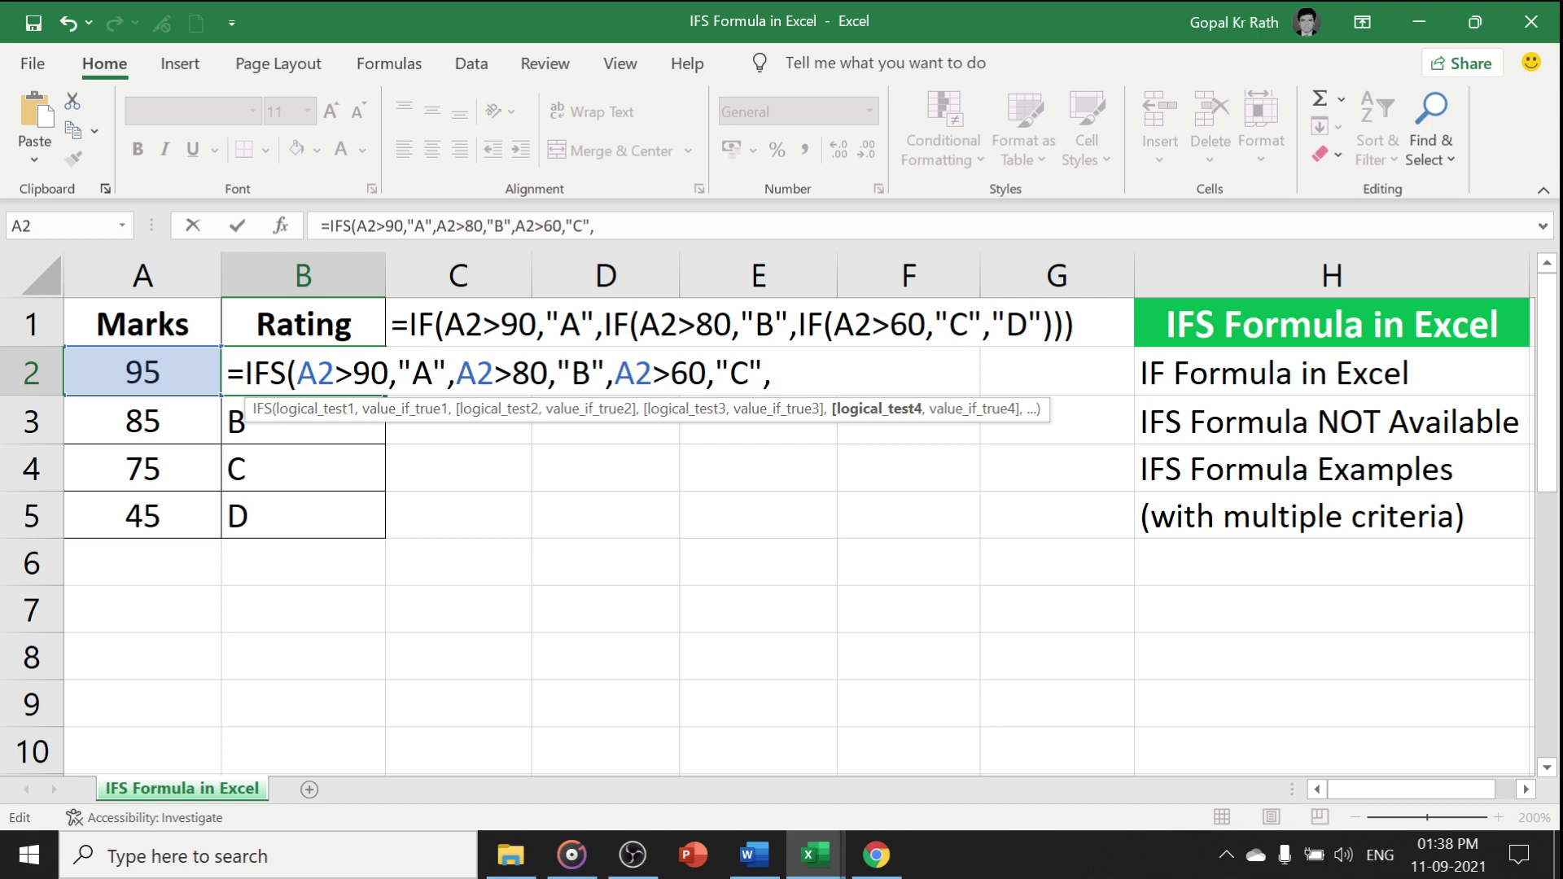
type("A2>")
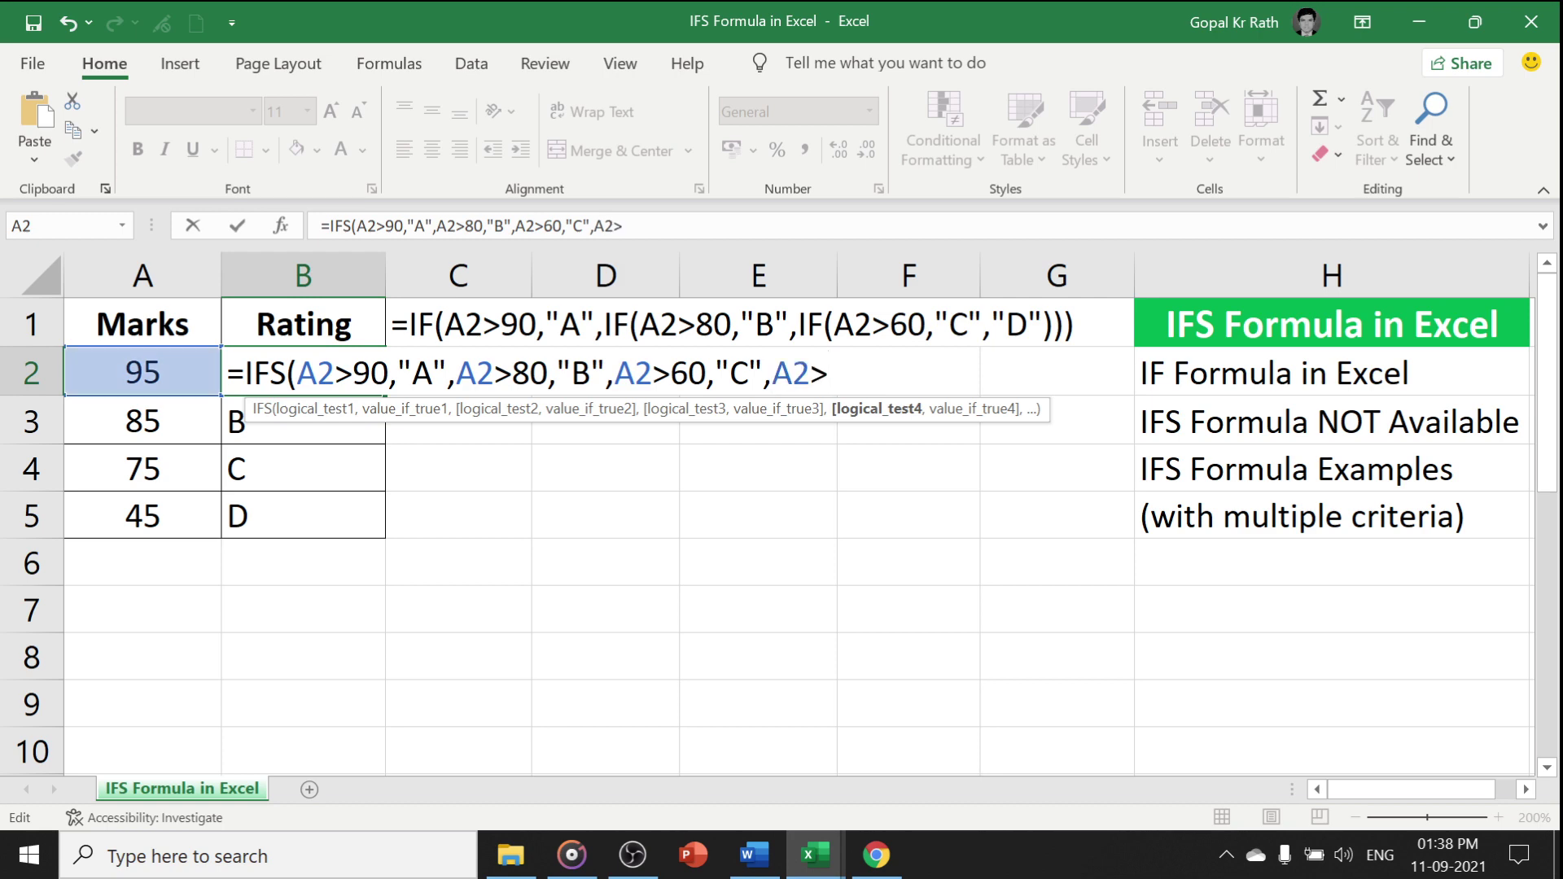
type("<=60,")
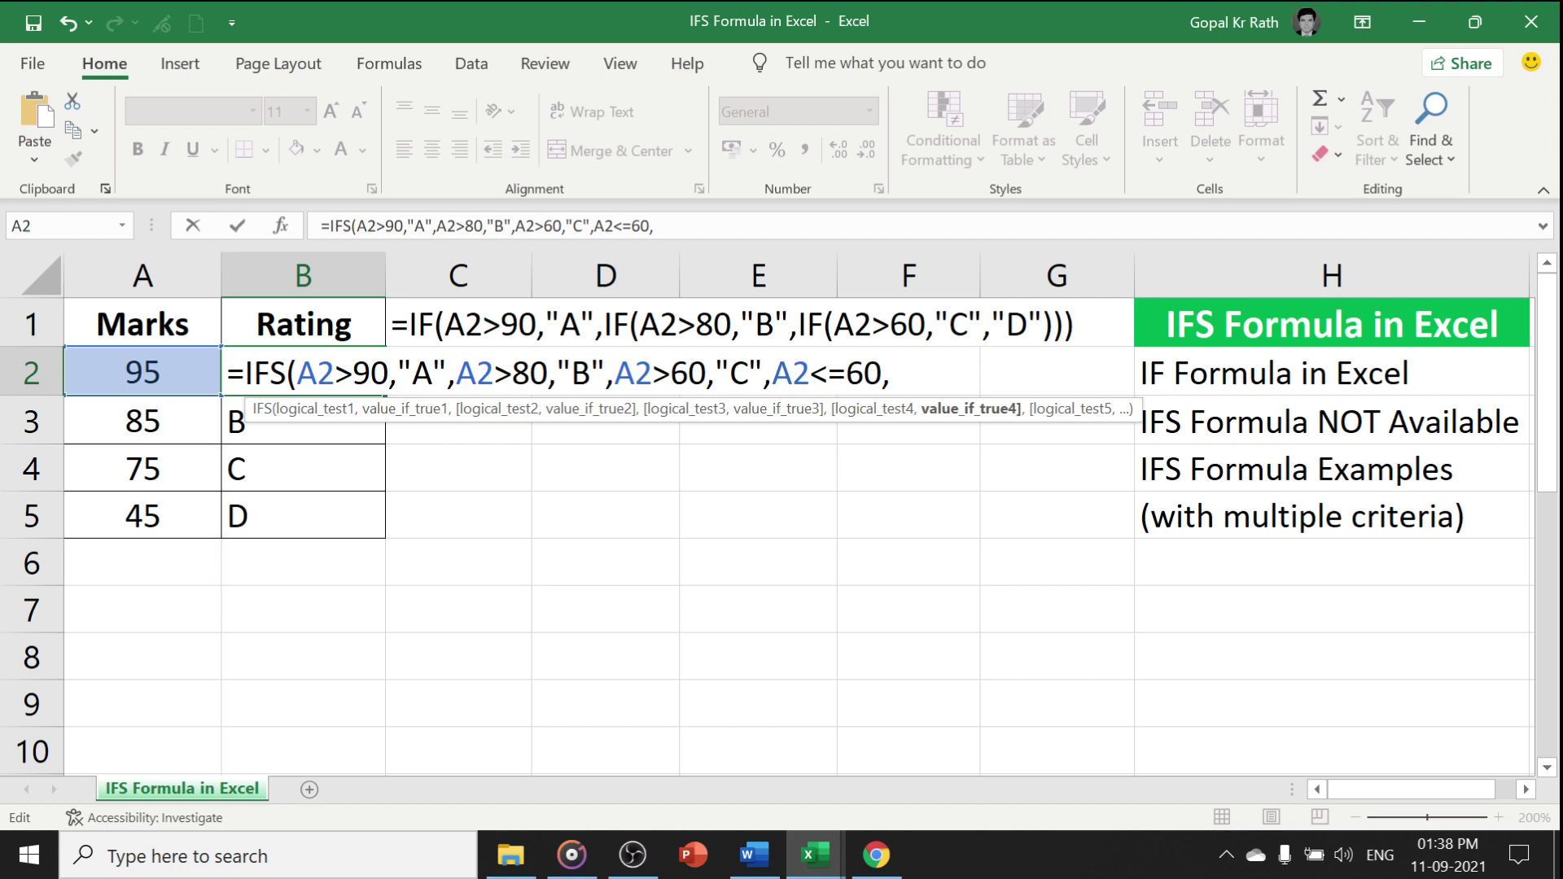
type("\"D\")")
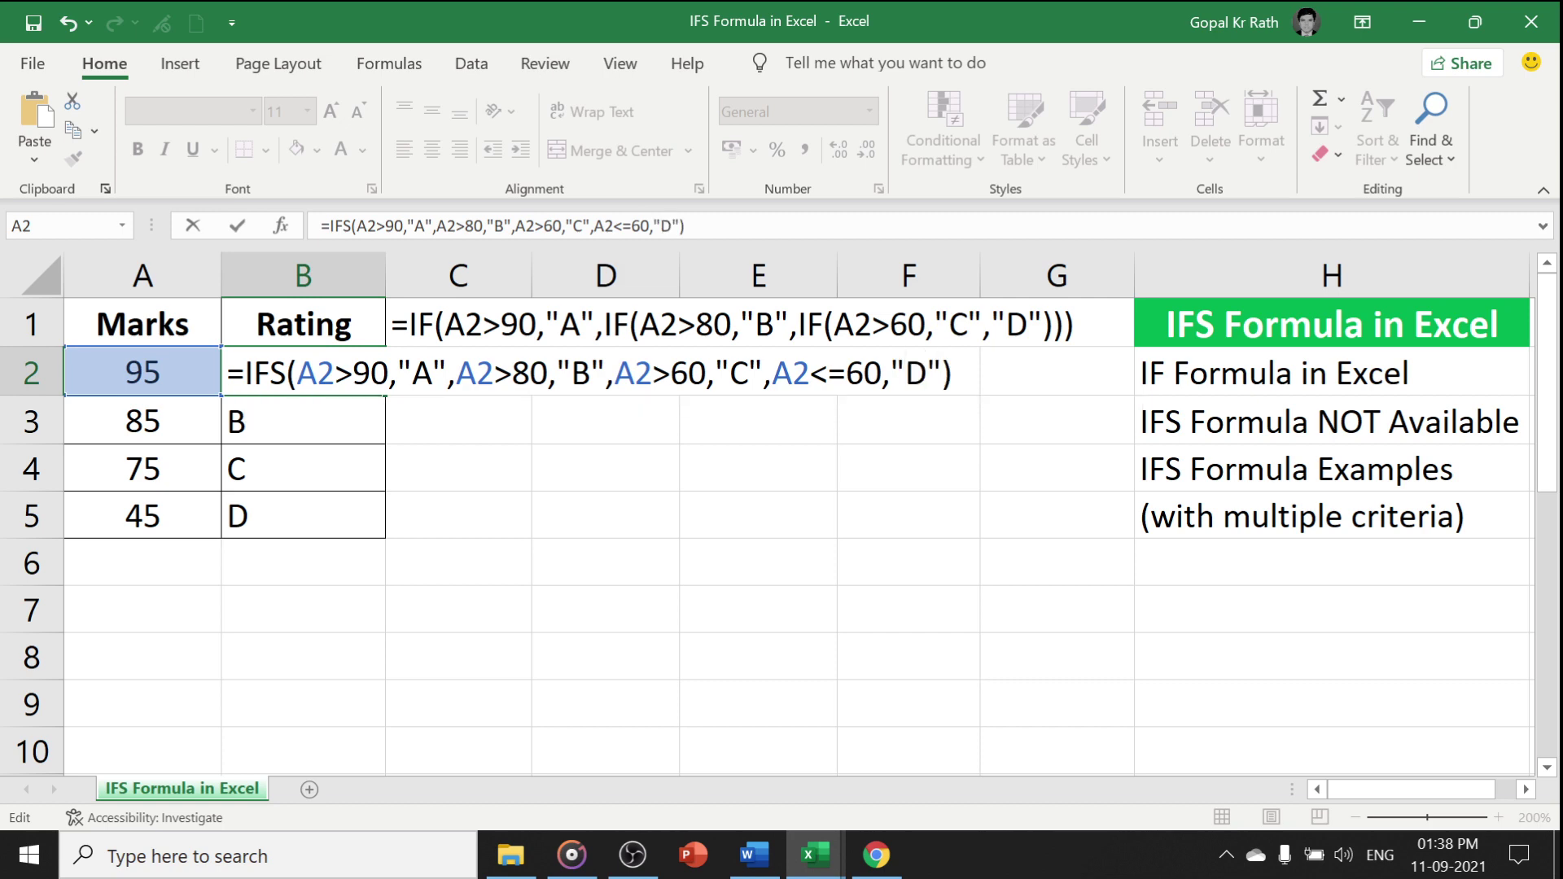
key("Return")
left_click(311, 371)
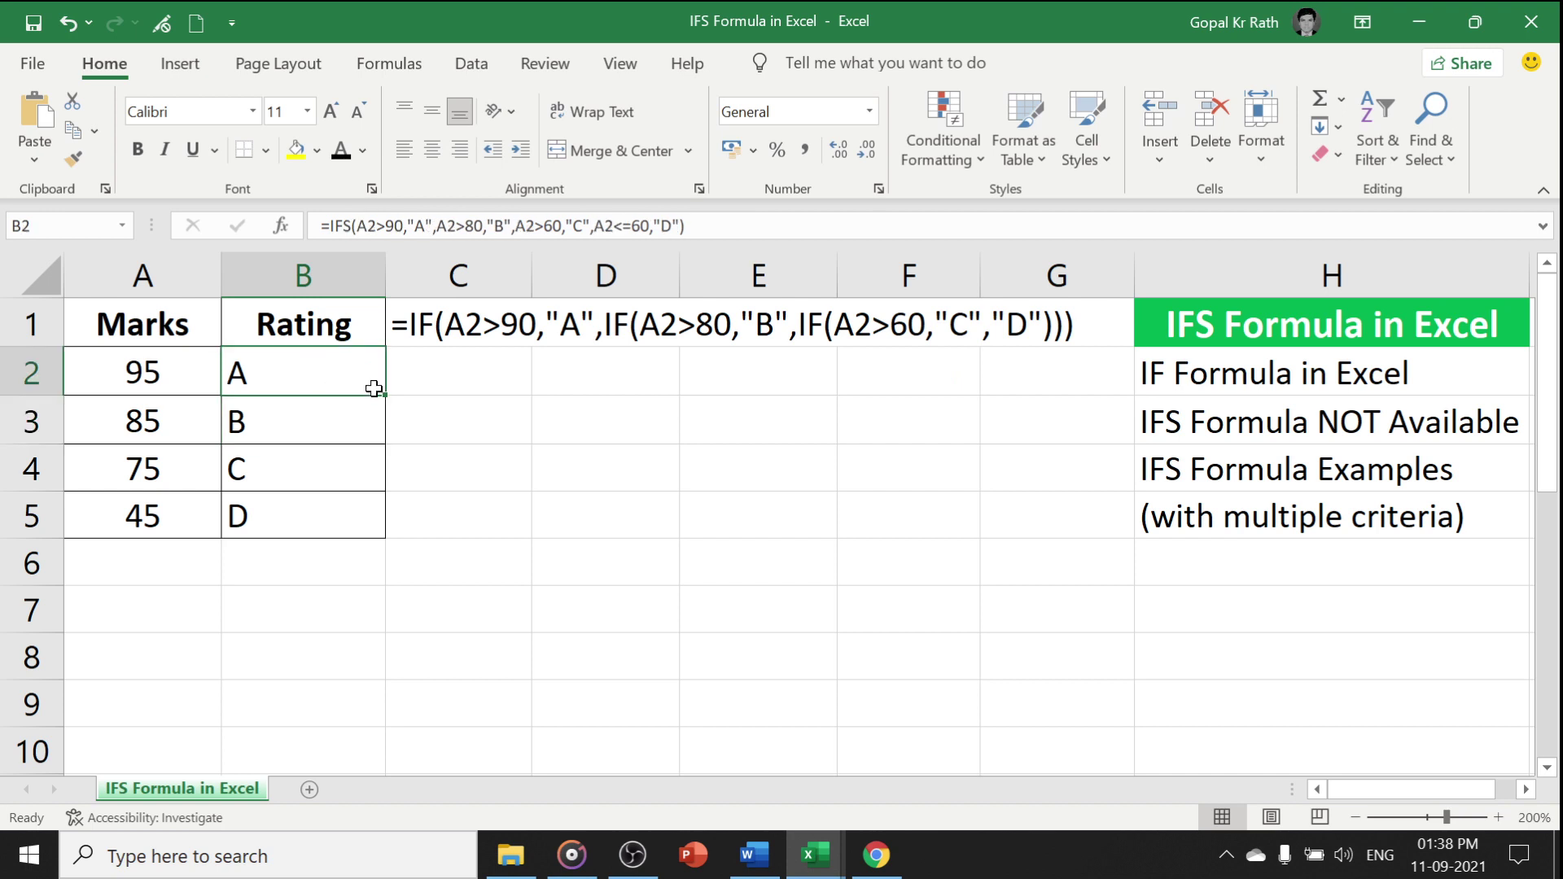
double_click(384, 396)
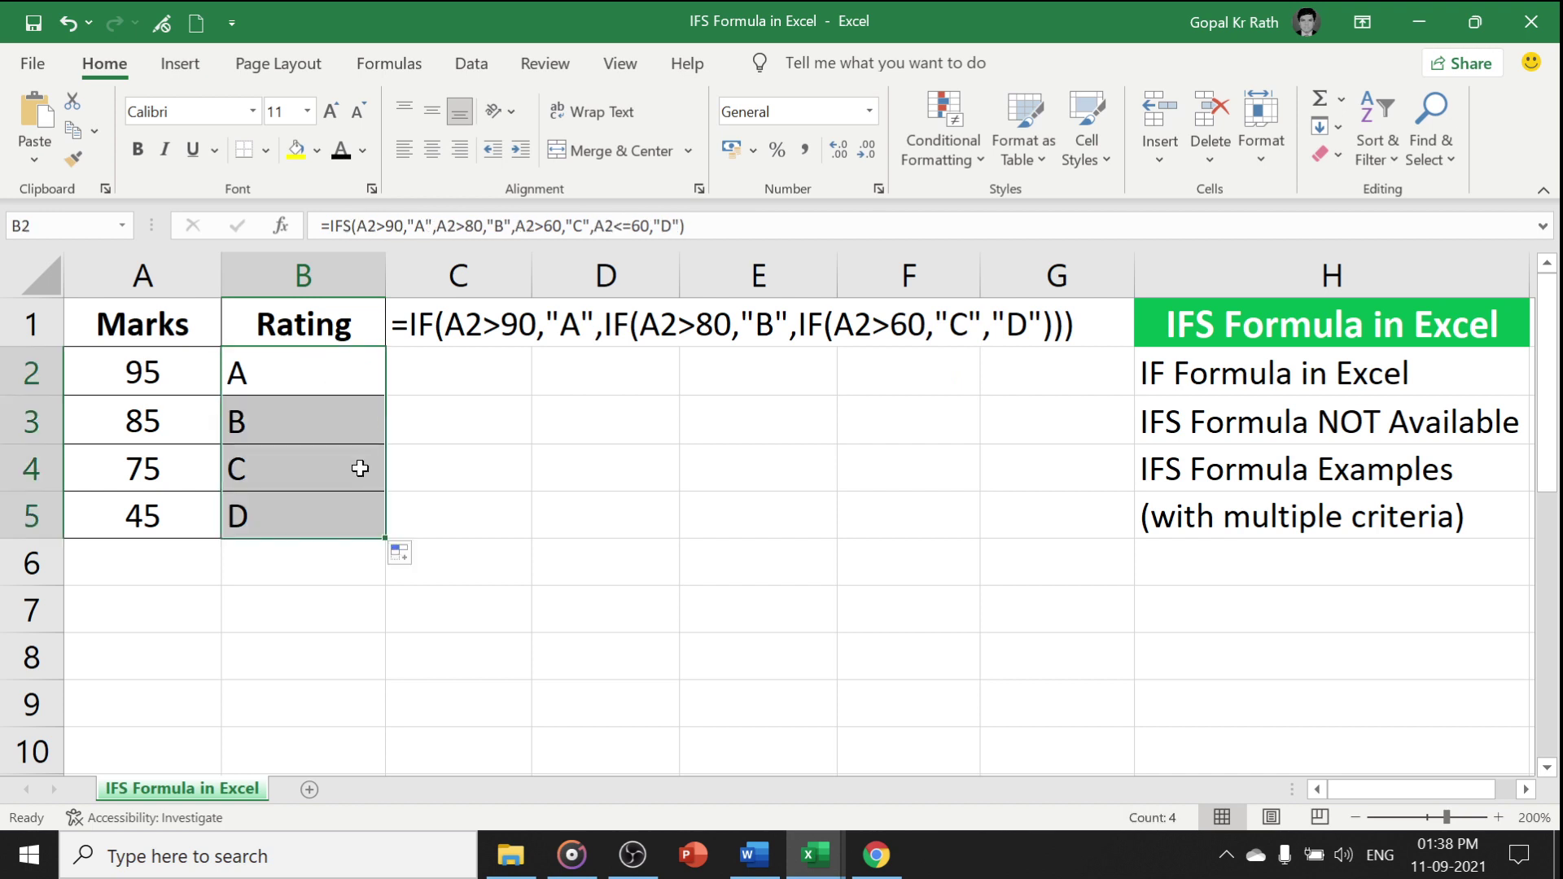
Step: Replace A2<=60 with TRUE in B2's IFS formula and refill B3:B5
left_click(290, 359)
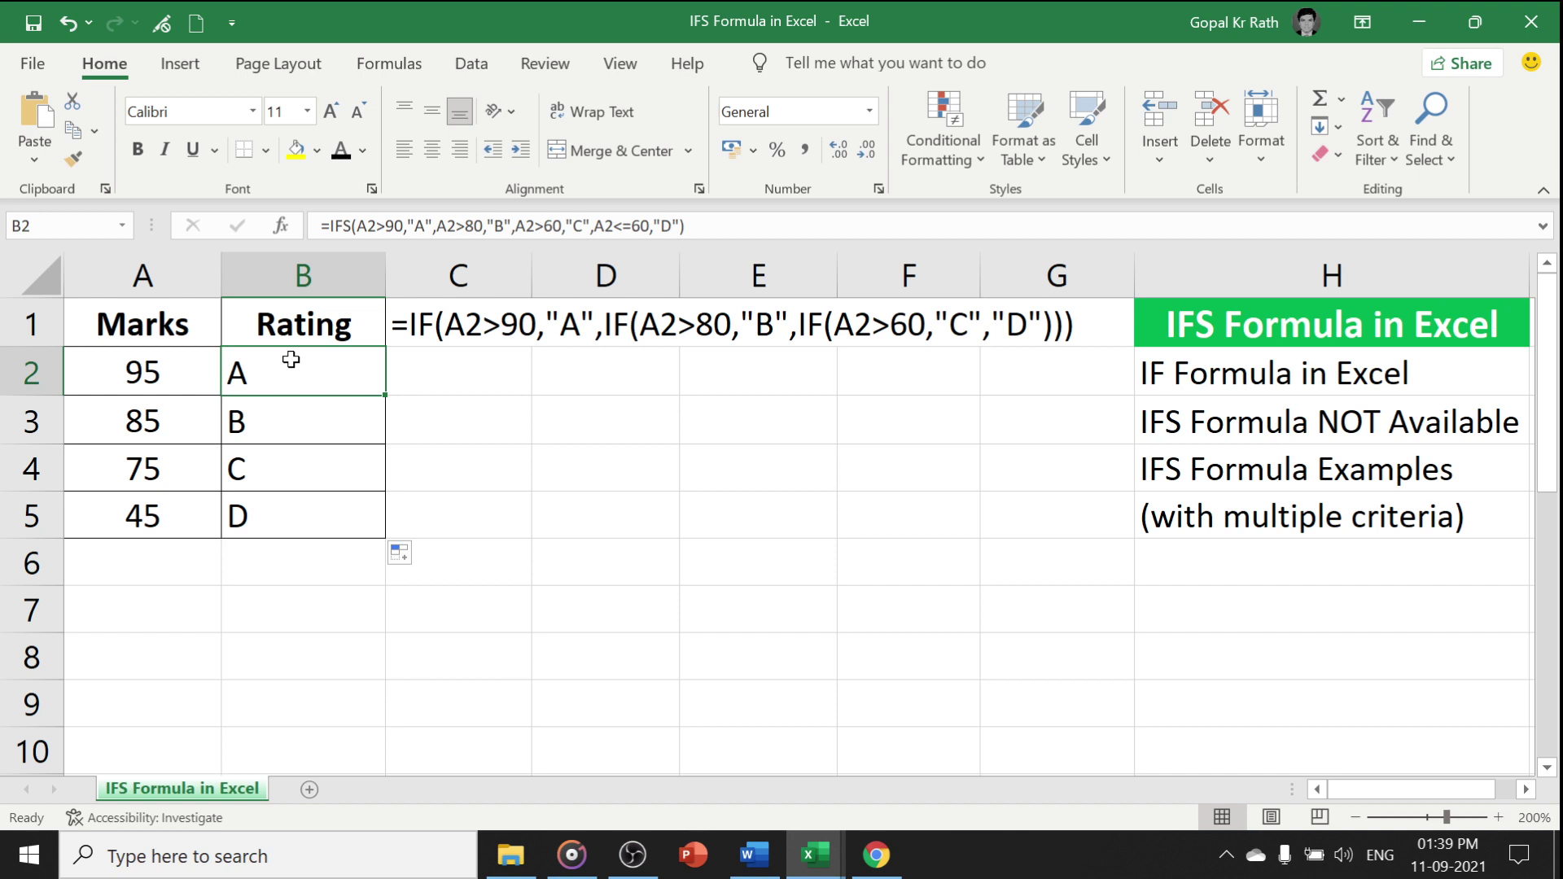
double_click(291, 359)
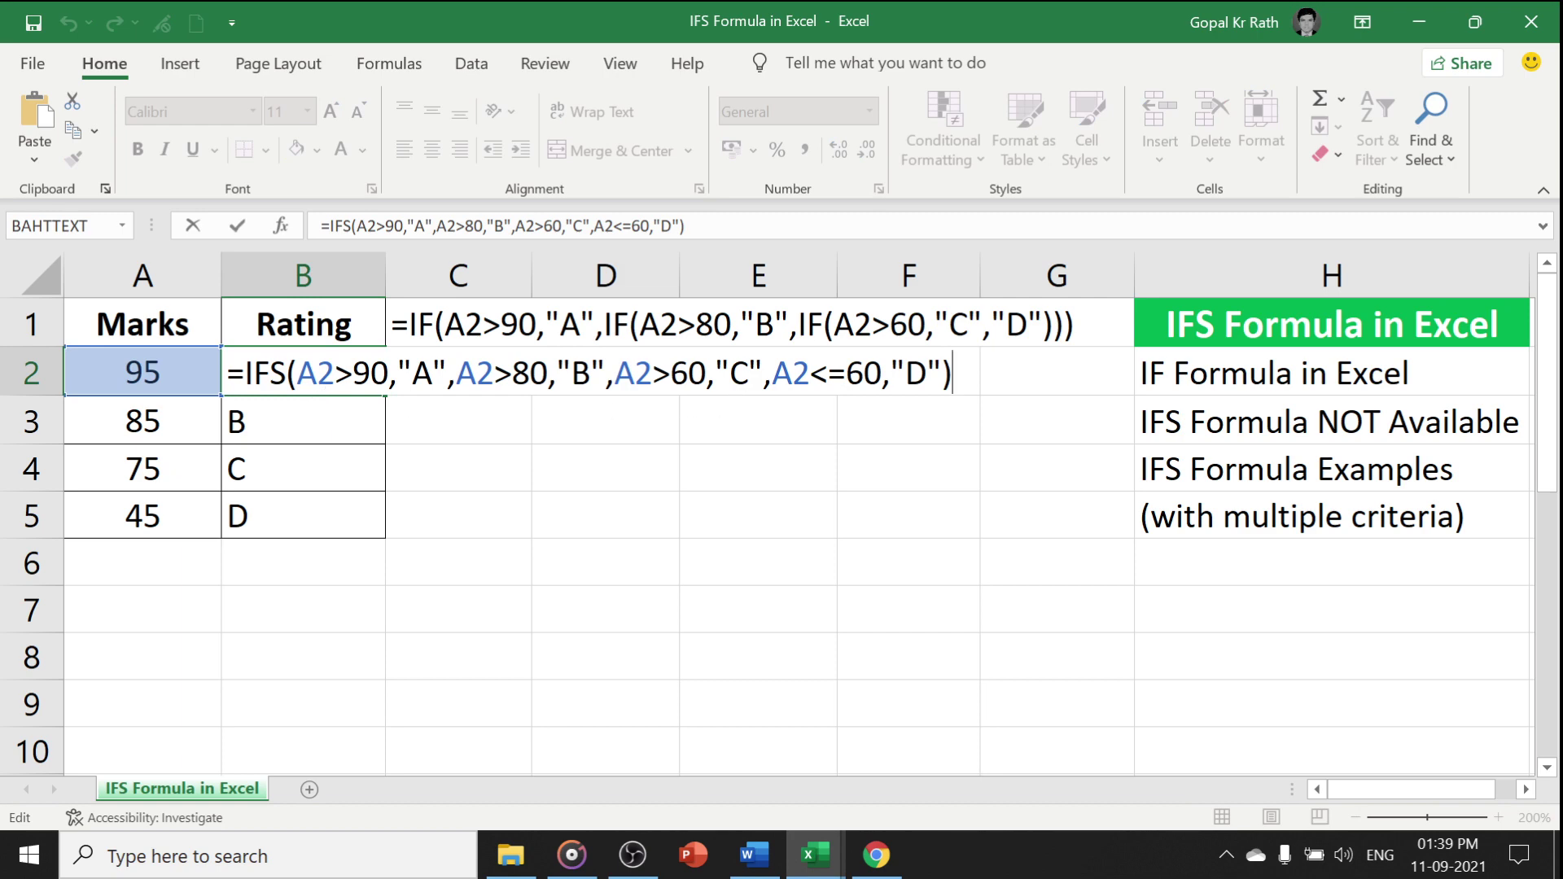
left_click_drag(774, 373, 882, 373)
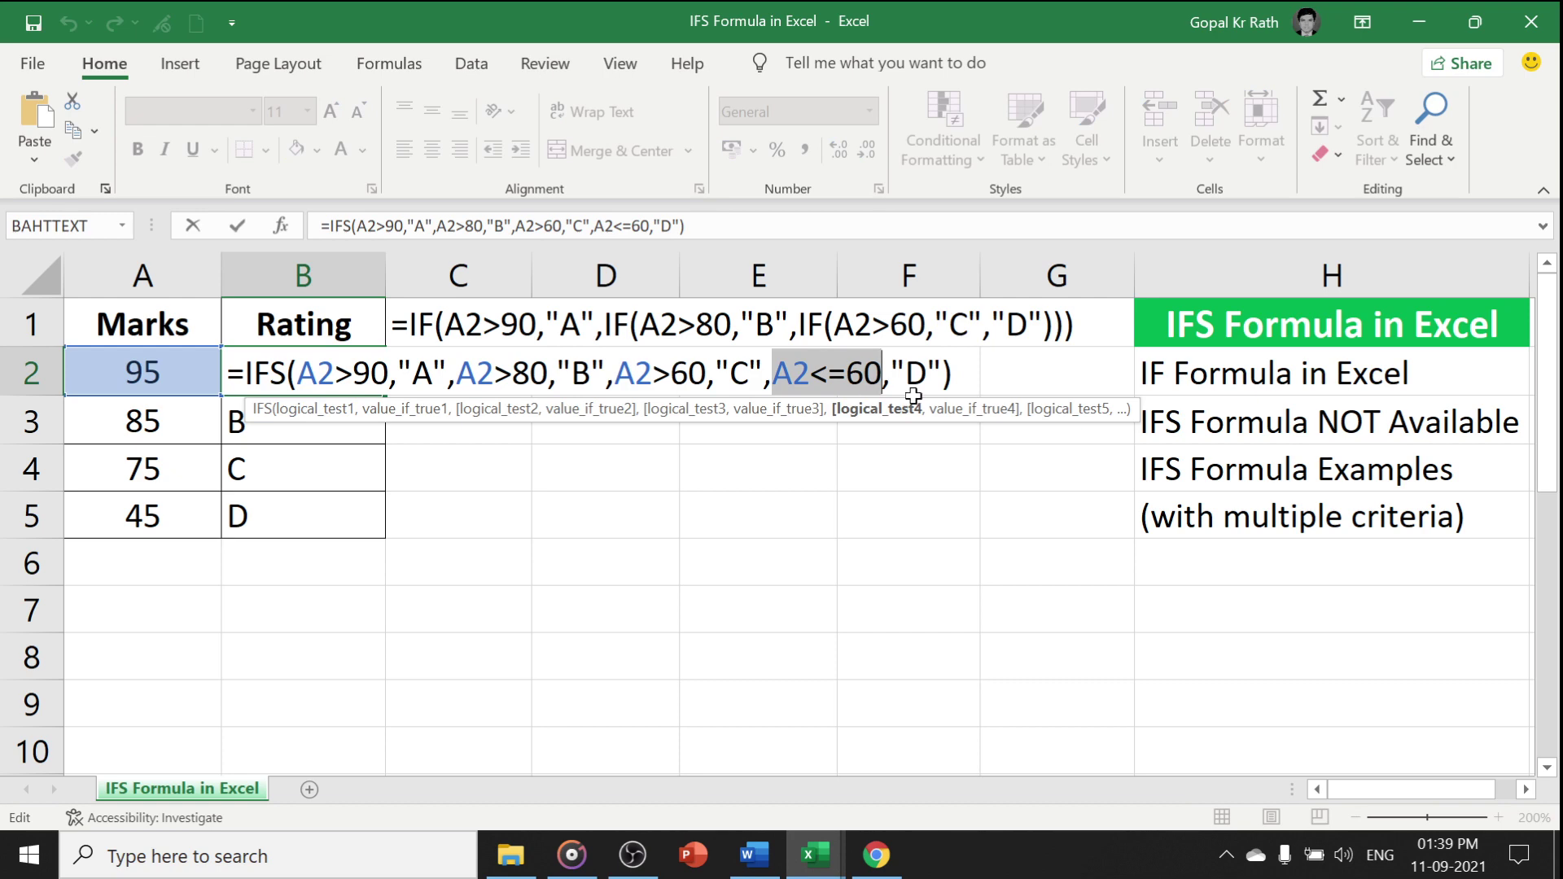
type("TRUE")
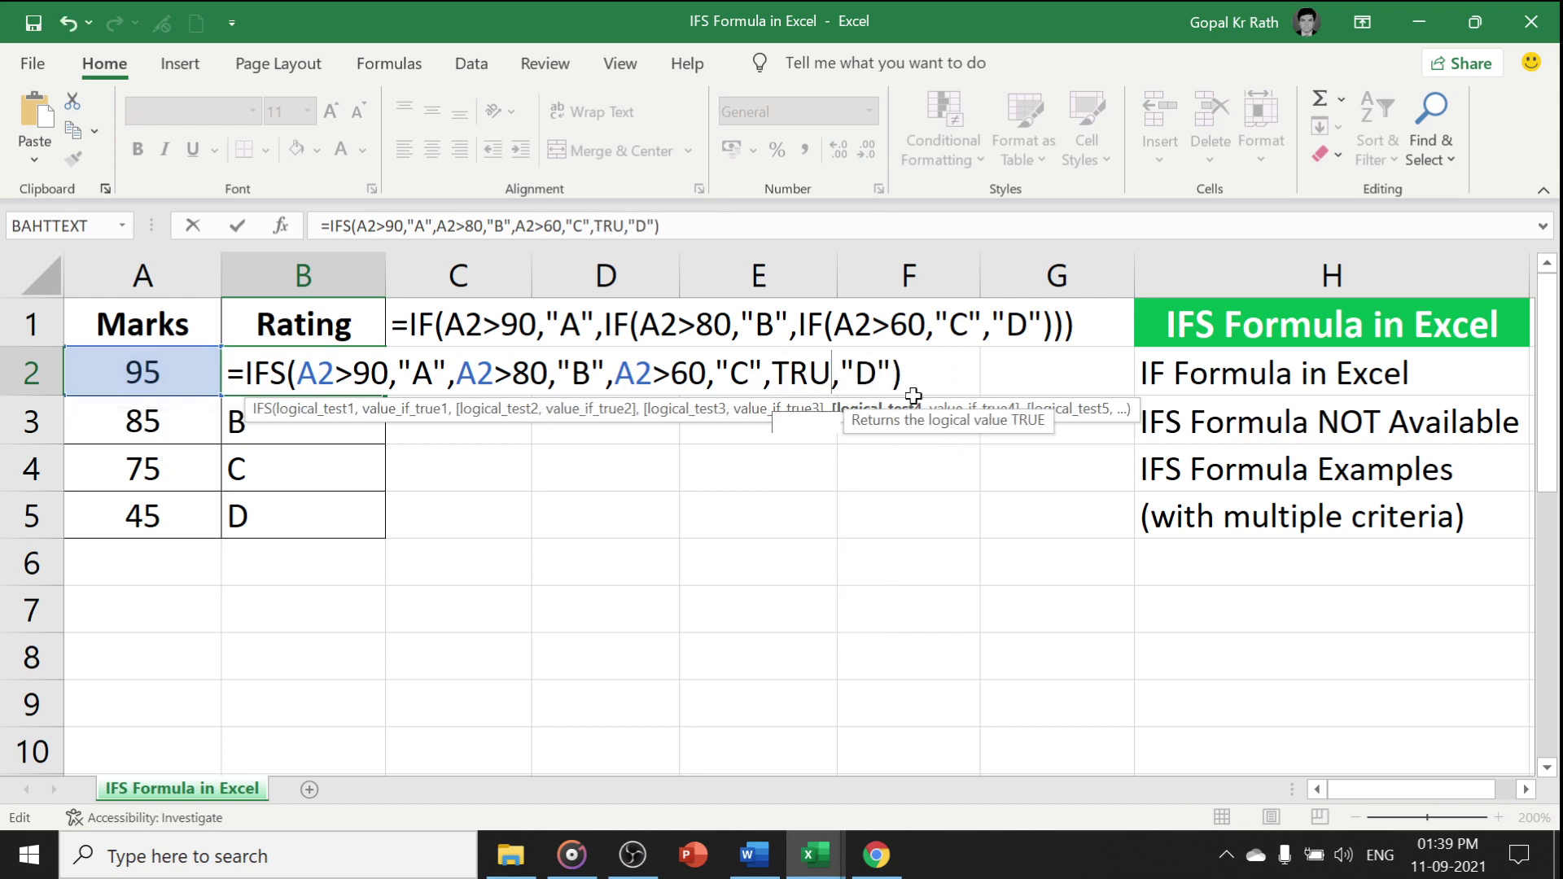
key("Return")
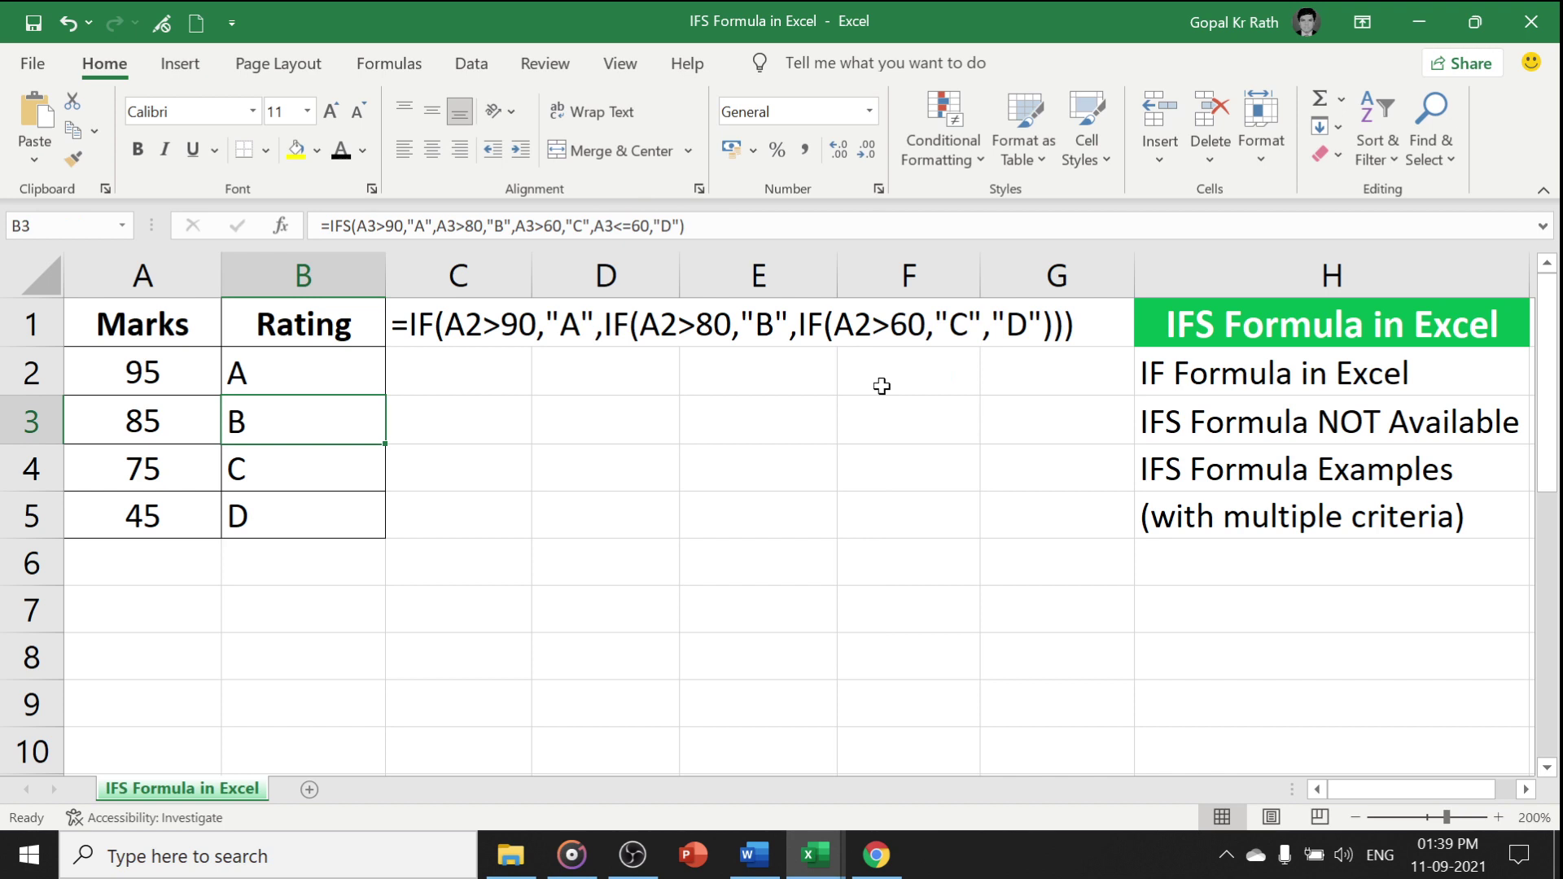
left_click(314, 381)
double_click(386, 397)
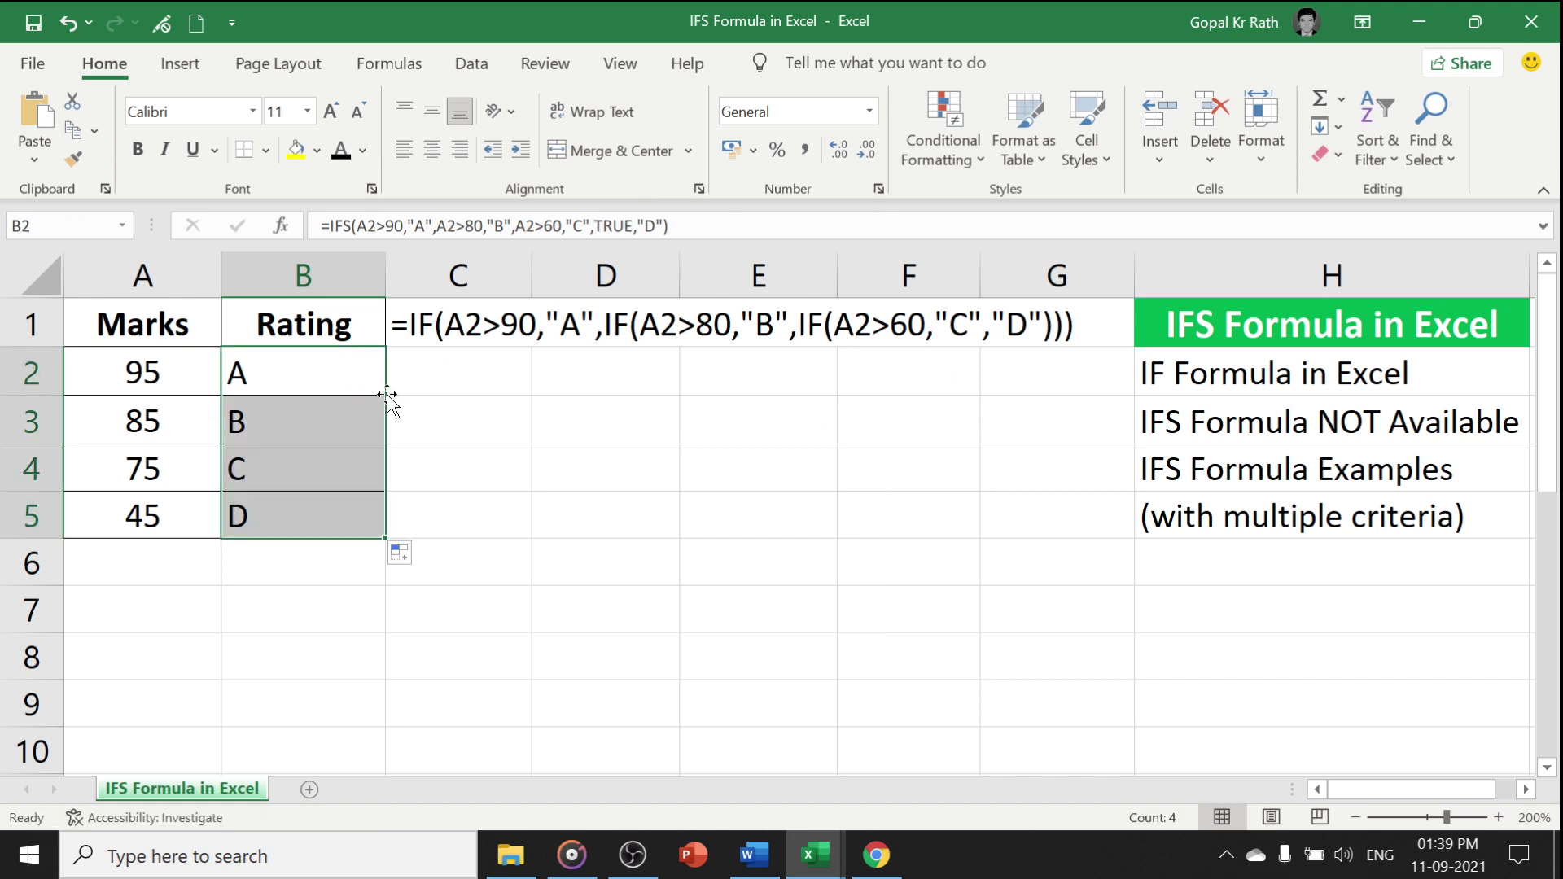
left_click(314, 383)
key("F2")
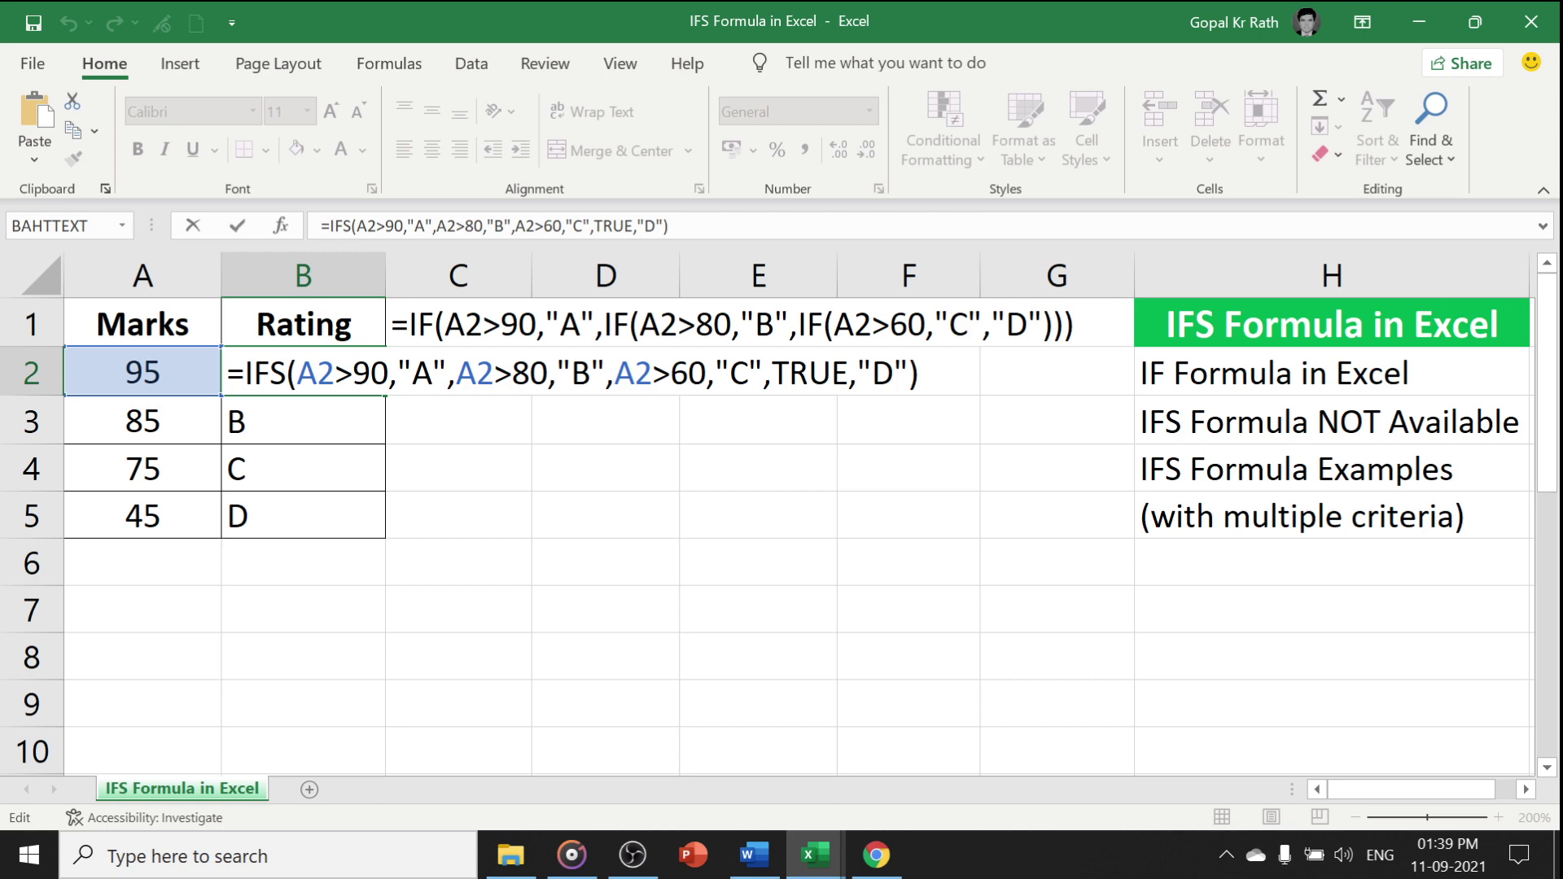
left_click_drag(772, 373, 908, 373)
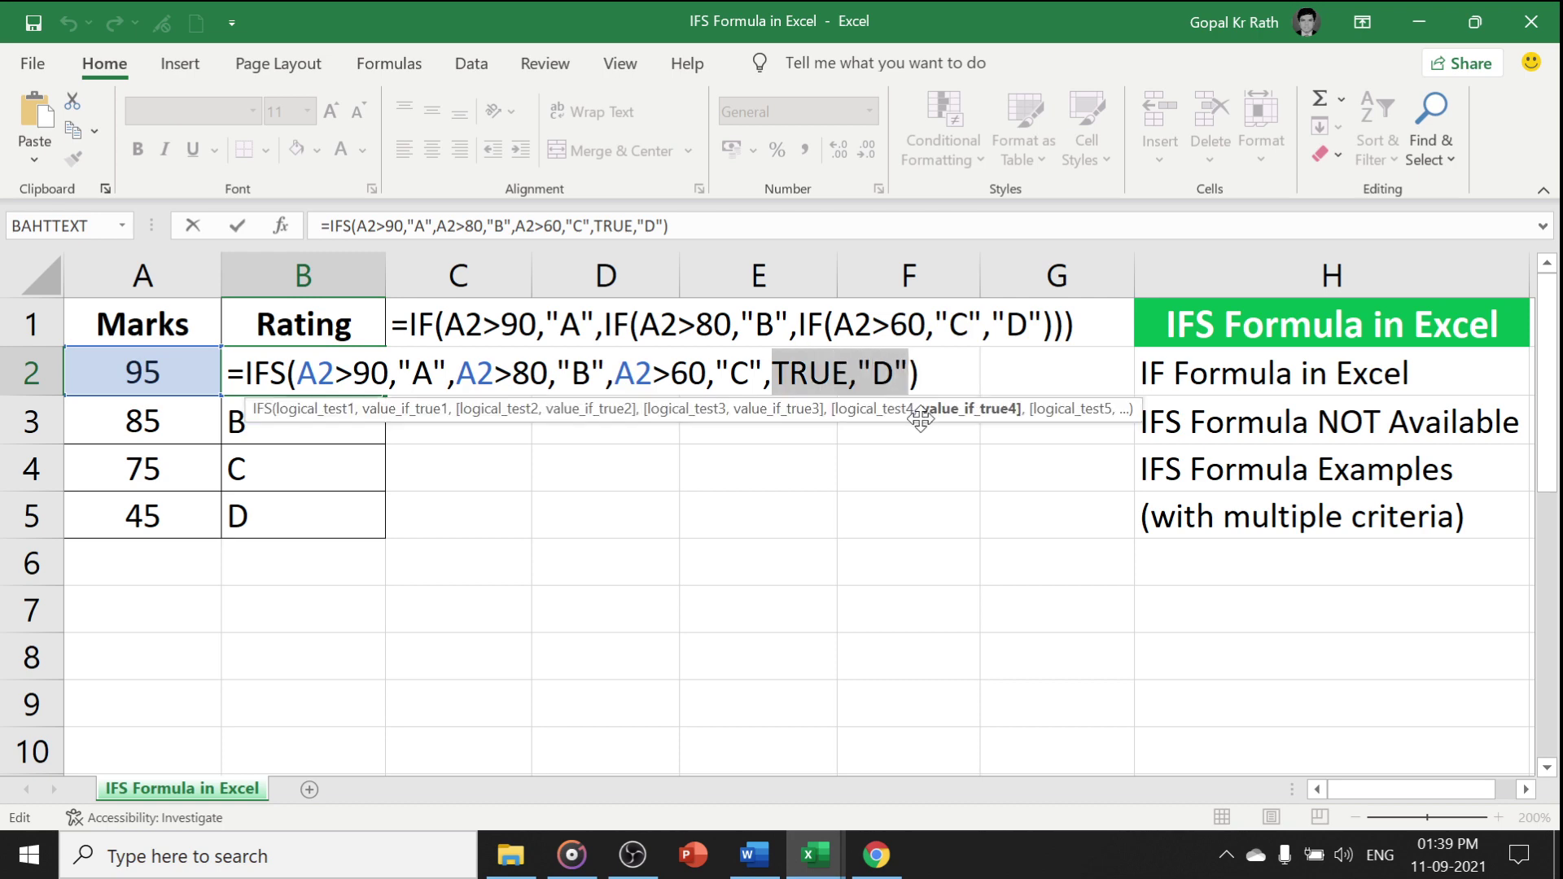